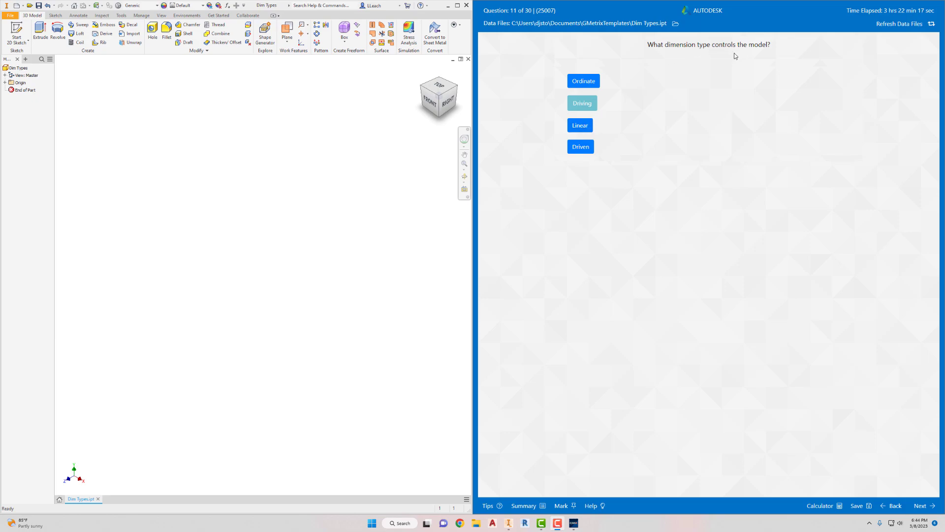
Submit Driving as the answer to the dimension type question, and clear the prefilled mass answer in question 12.
click(596, 105)
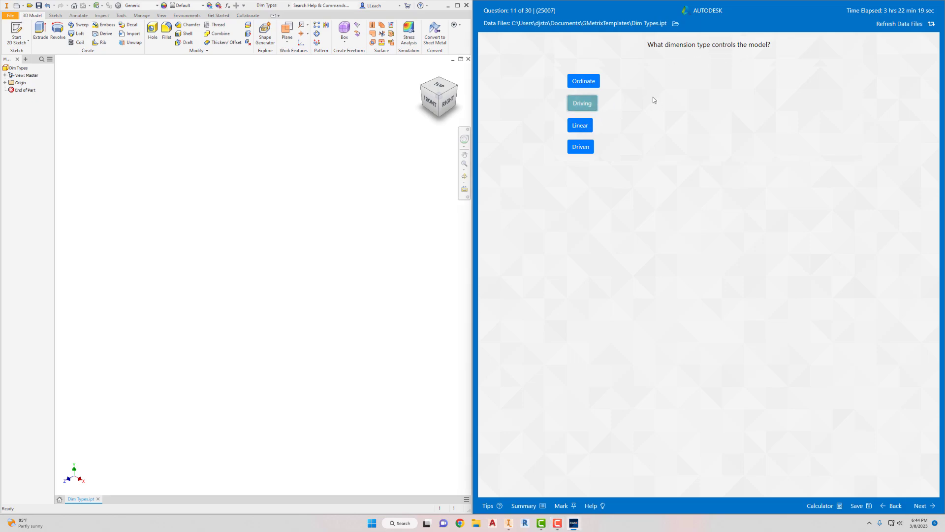
click(920, 507)
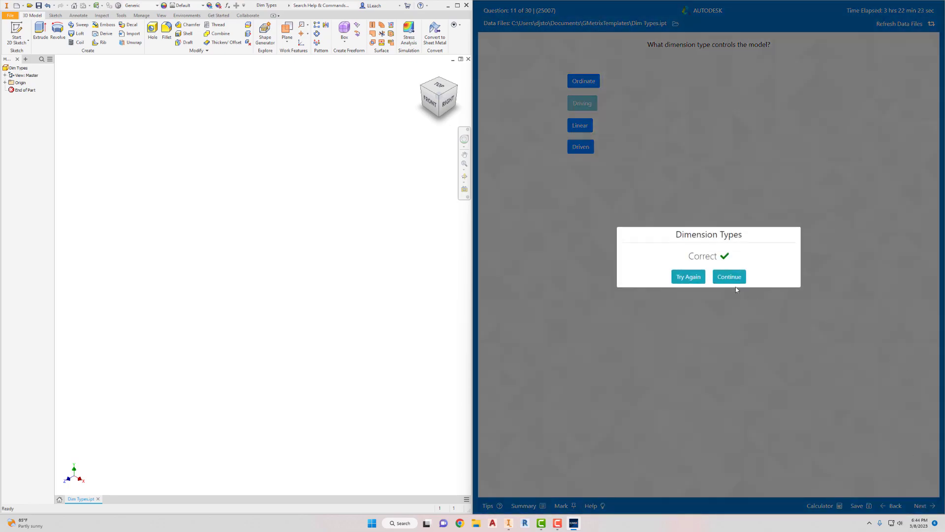
click(730, 277)
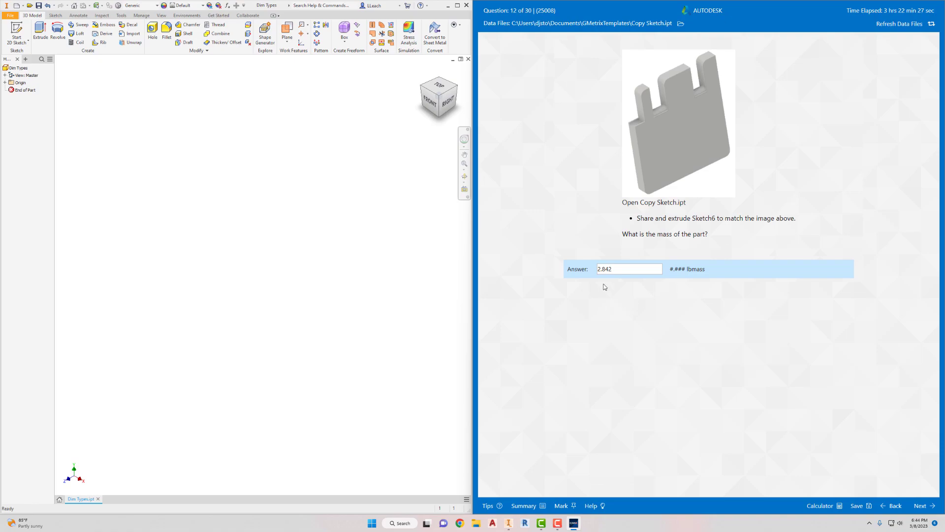
drag(618, 267, 581, 279)
key(BackSpace)
Close the Dim Types part and open the Copy Sketch part from the GMetrixTemplates folder.
click(10, 15)
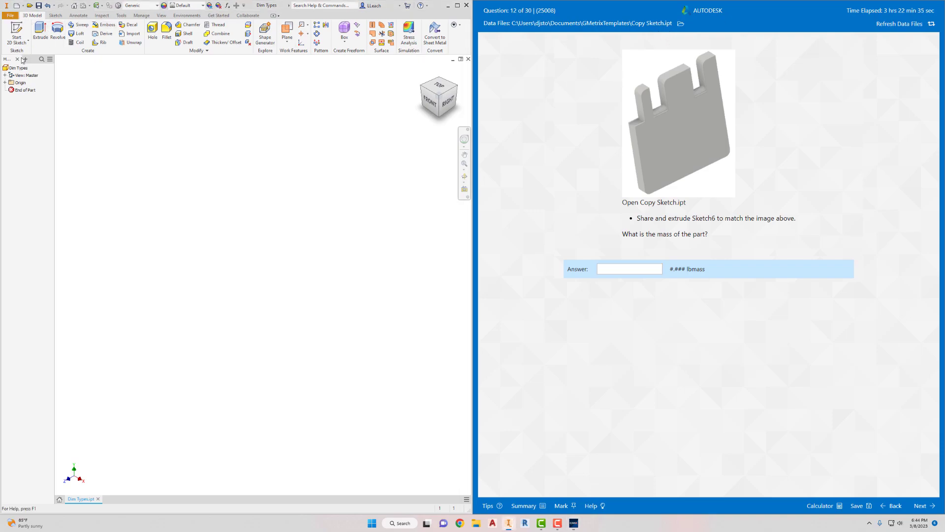
click(20, 199)
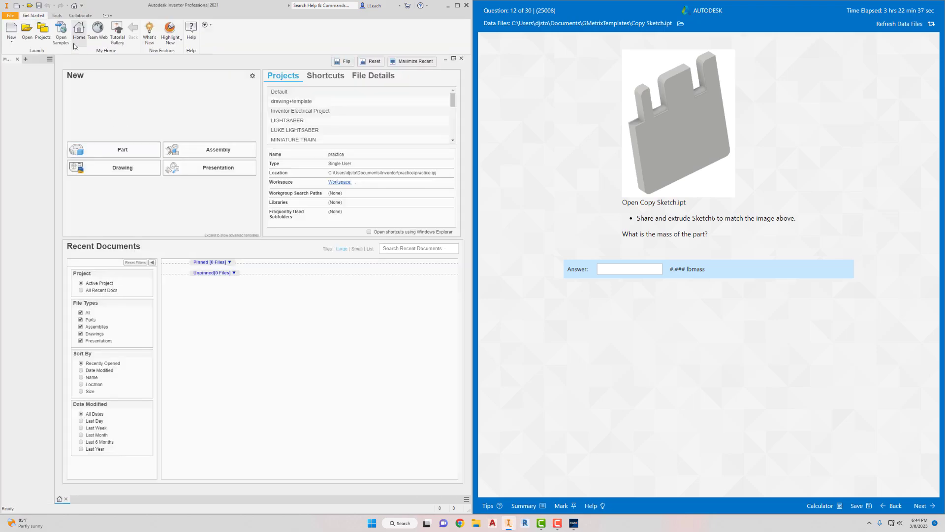
click(27, 29)
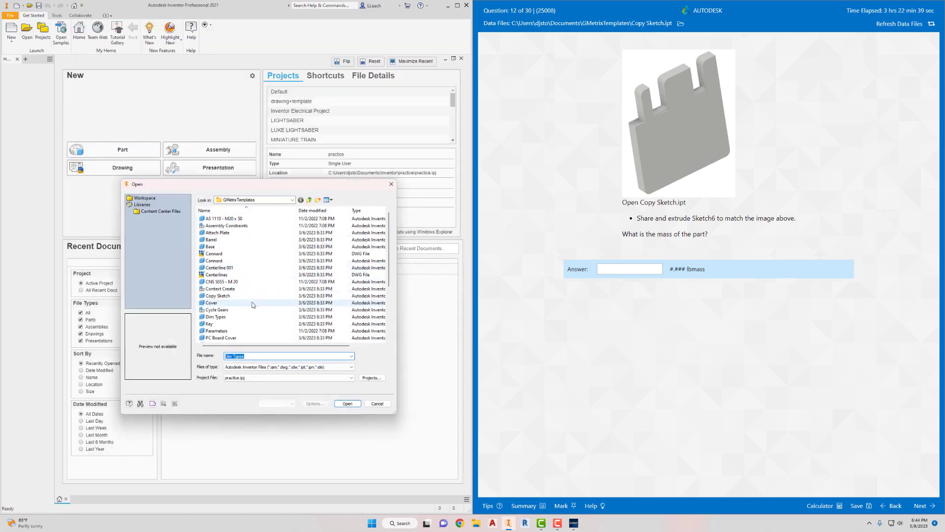
click(221, 296)
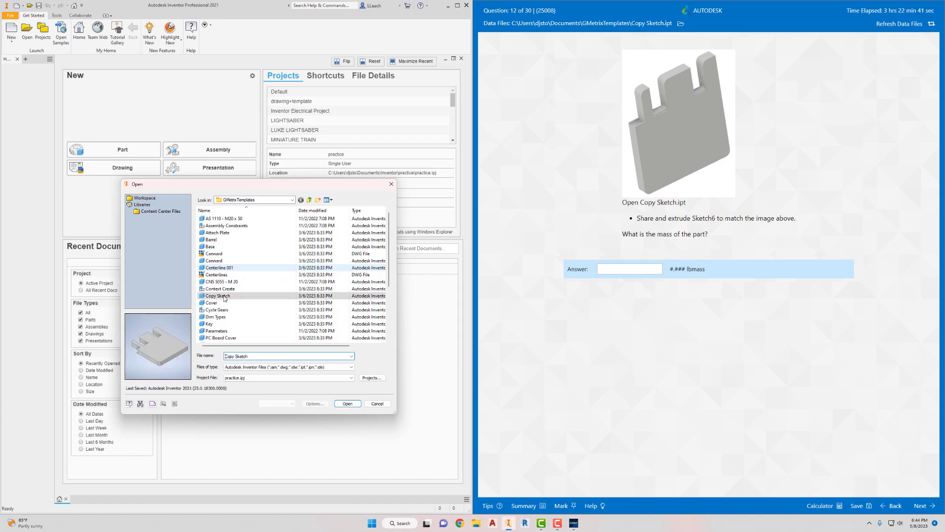
click(349, 404)
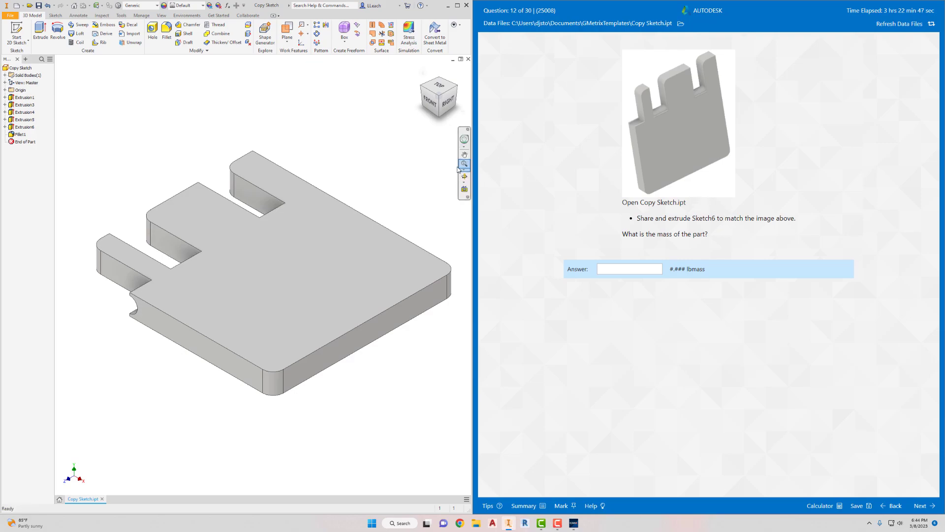
Share Sketch6, which is consumed by Extrusion6, so that its circle can be reused.
click(433, 103)
click(429, 85)
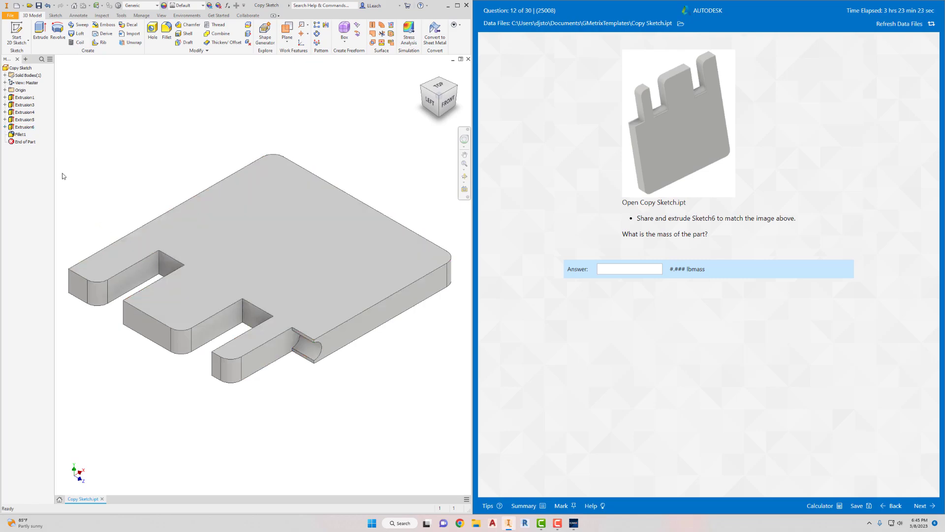
click(5, 127)
click(32, 135)
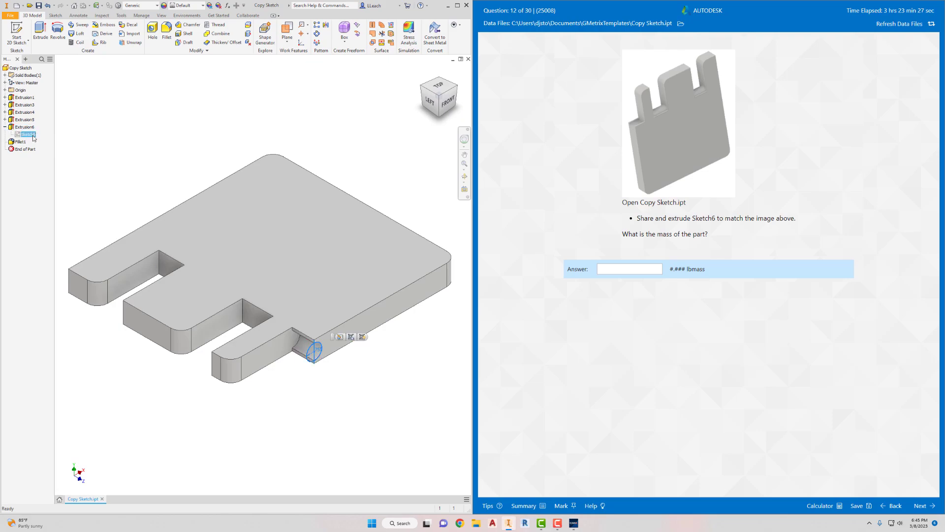
right_click(33, 137)
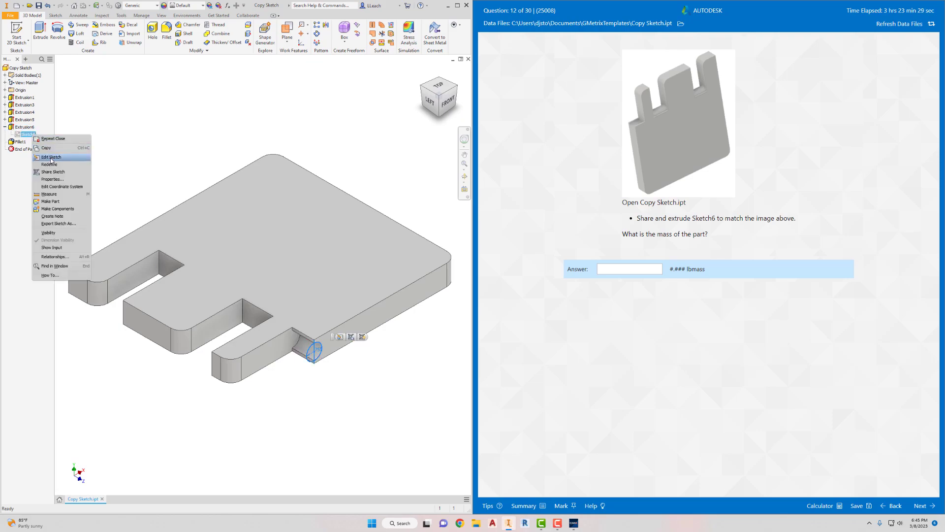
click(53, 171)
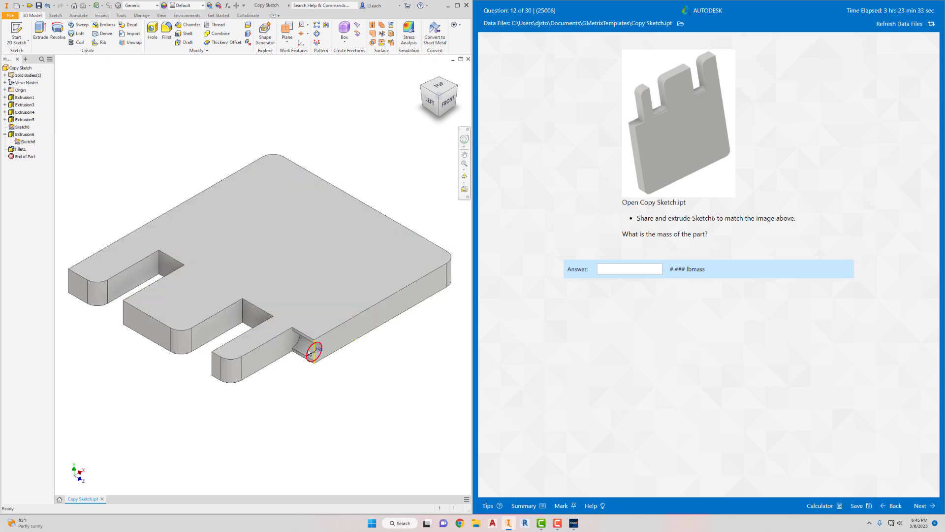
Extrude both halves of the shared Sketch6 circle as a join up to the inner side face of the farthest finger.
scroll(311, 352, up, 5)
scroll(311, 353, down, 5)
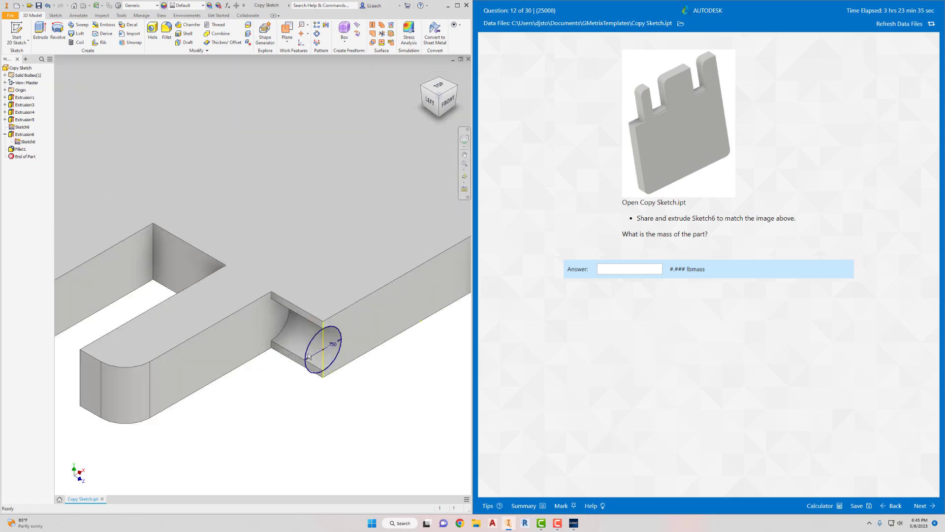
scroll(351, 277, up, 3)
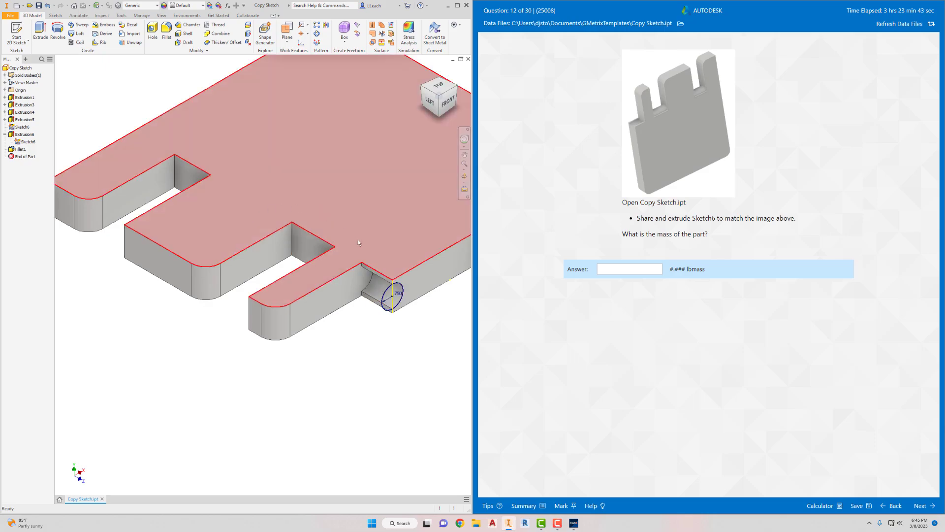
click(41, 35)
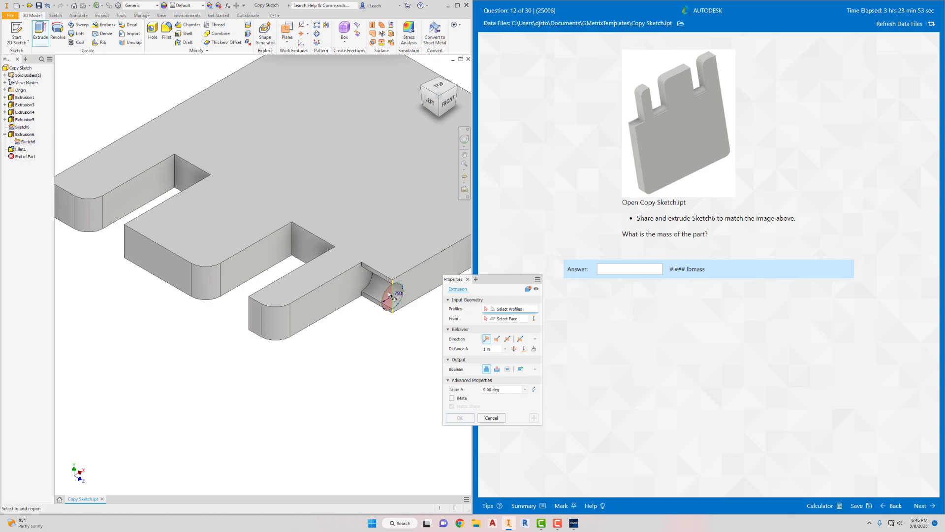
click(389, 294)
click(399, 288)
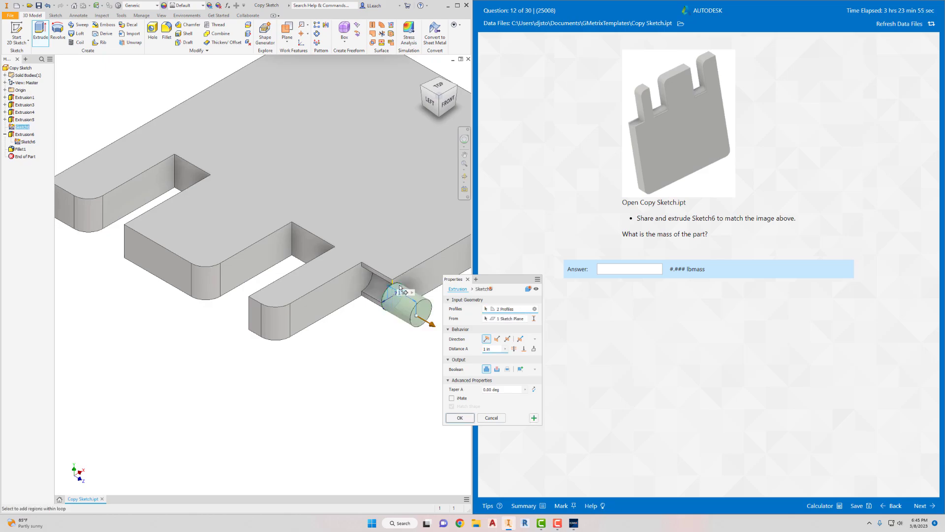
click(524, 349)
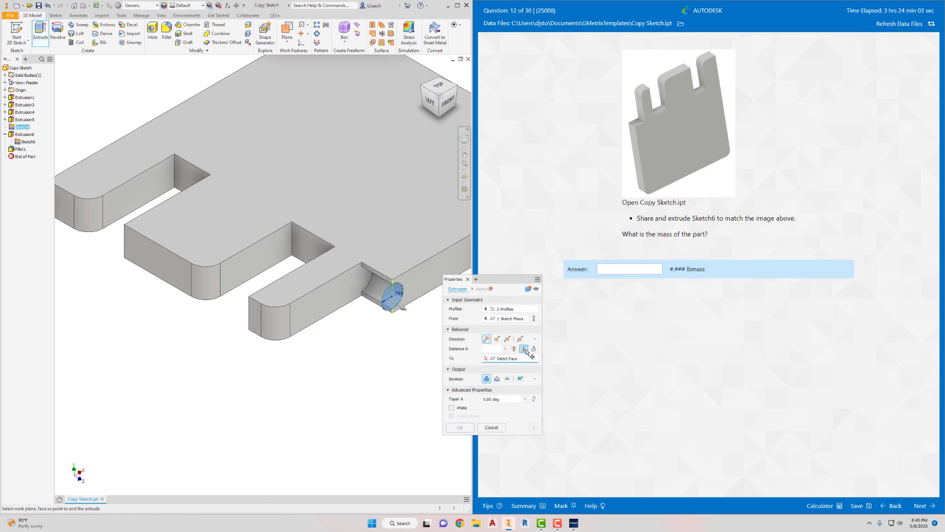
click(169, 186)
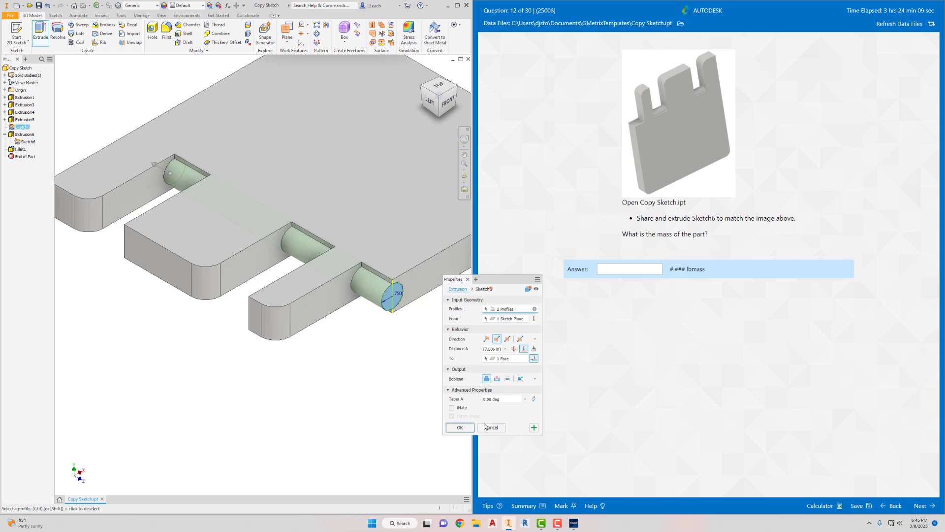
click(459, 427)
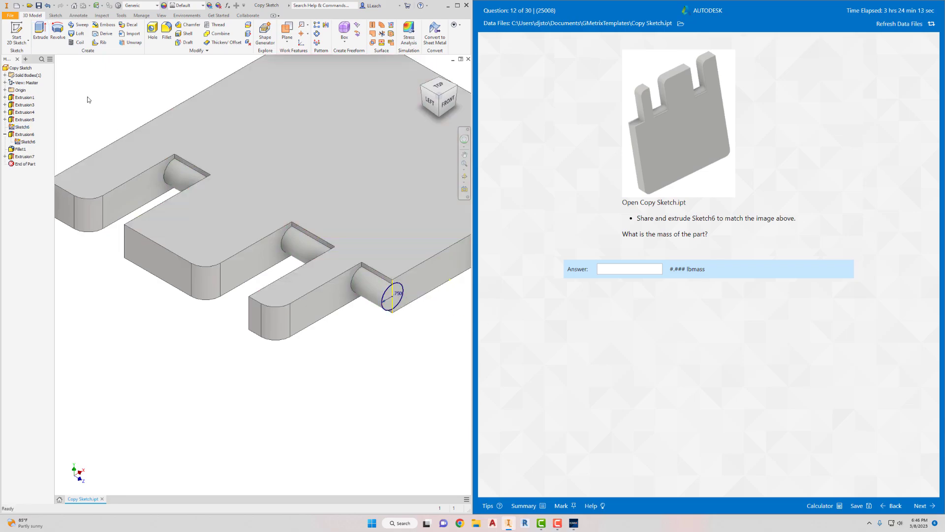
Extrude both halves of the Sketch6 circle as a cut up to the outer side face of the nearest finger.
click(42, 36)
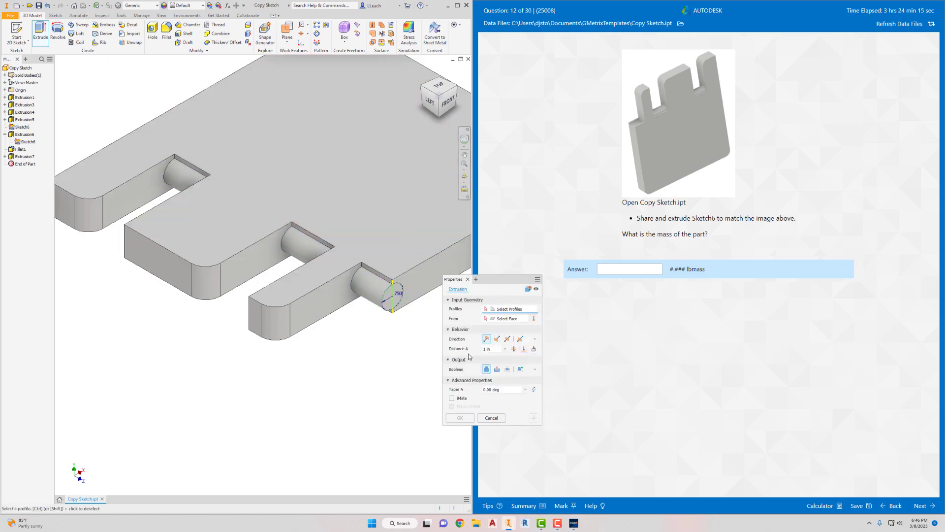
click(497, 369)
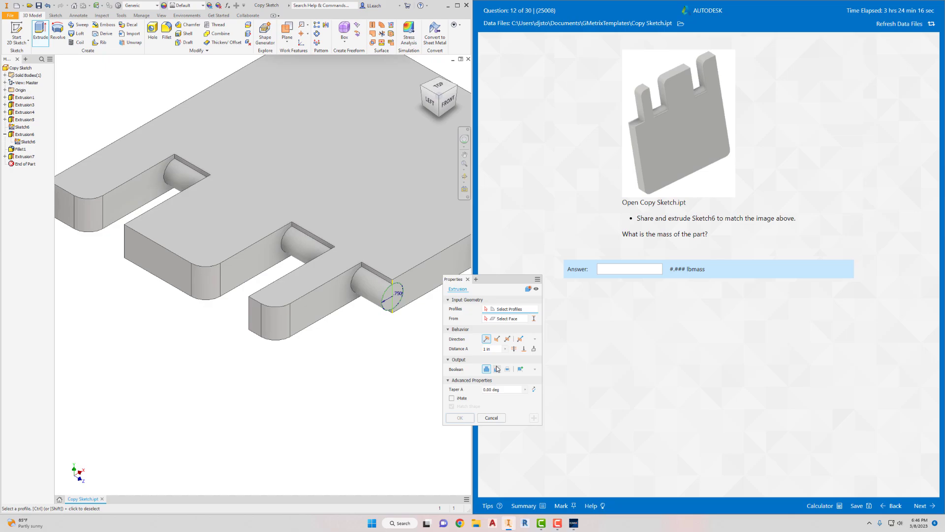
click(389, 297)
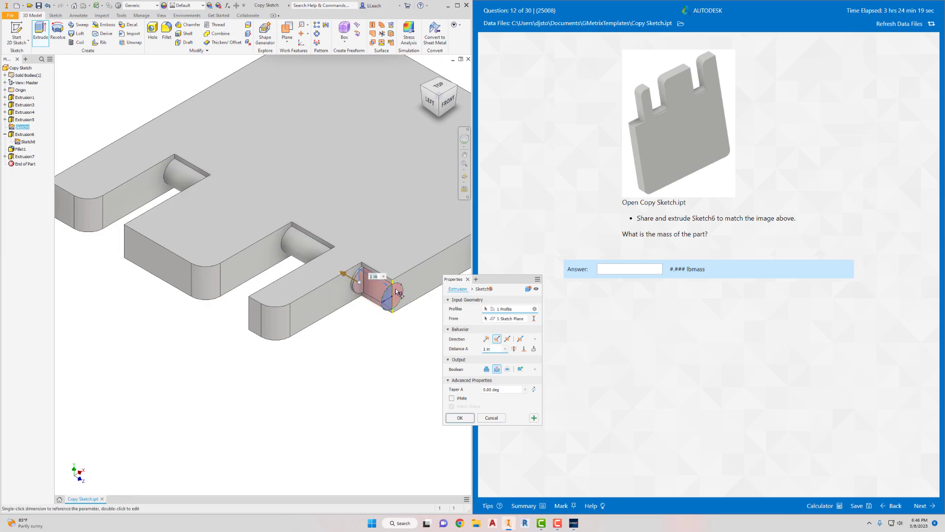
click(400, 290)
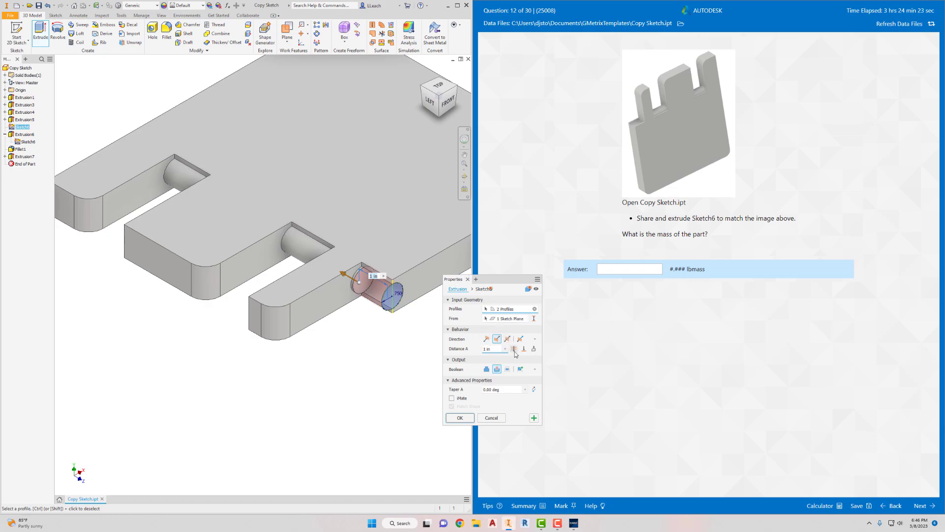
click(524, 351)
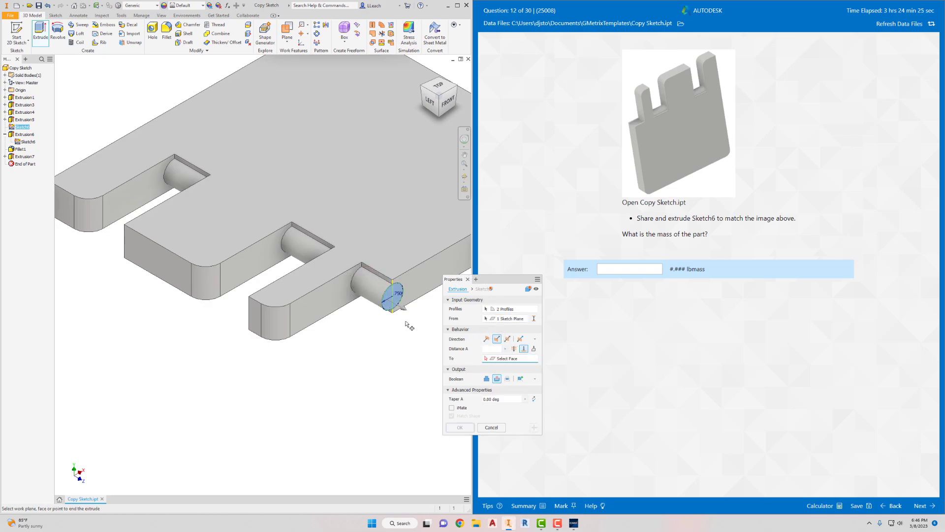
click(339, 295)
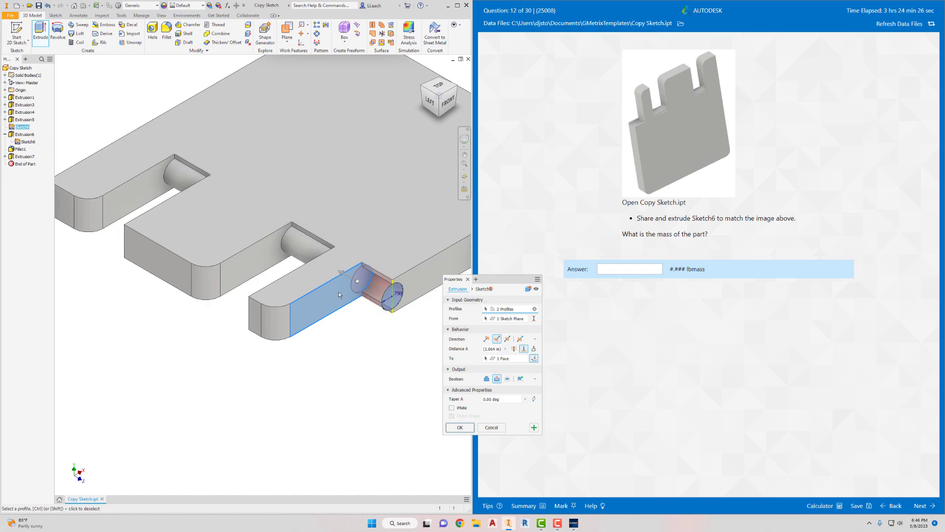
click(460, 428)
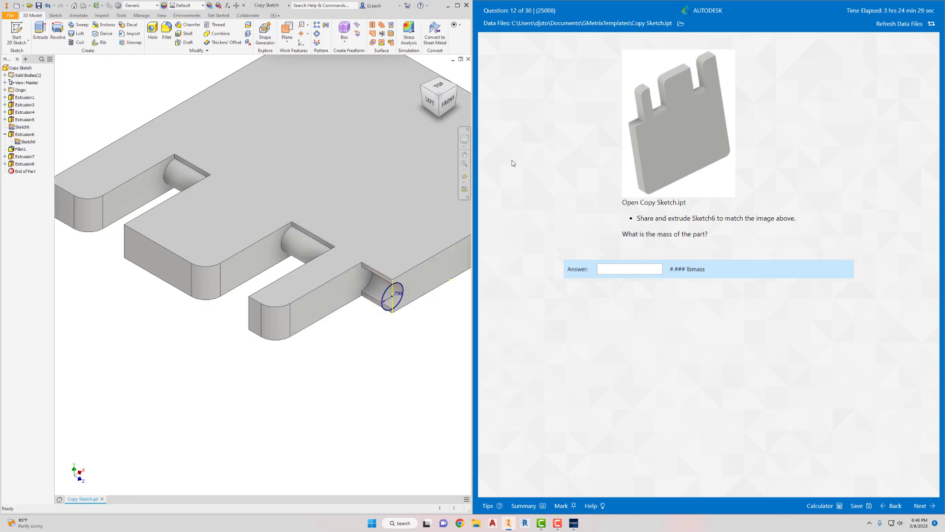
Update the physical iProperties of the Copy Sketch part and read its mass.
scroll(335, 194, down, 4)
middle_drag(335, 193, 319, 205)
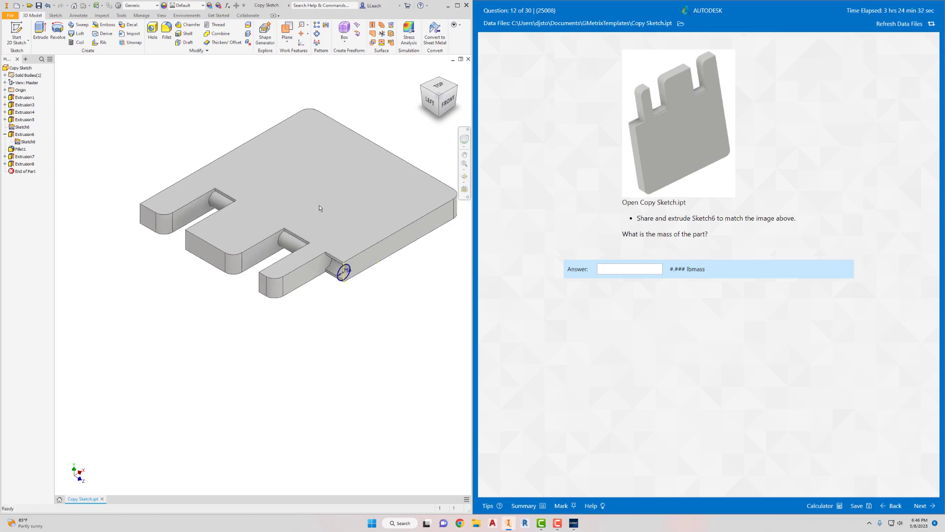
click(11, 15)
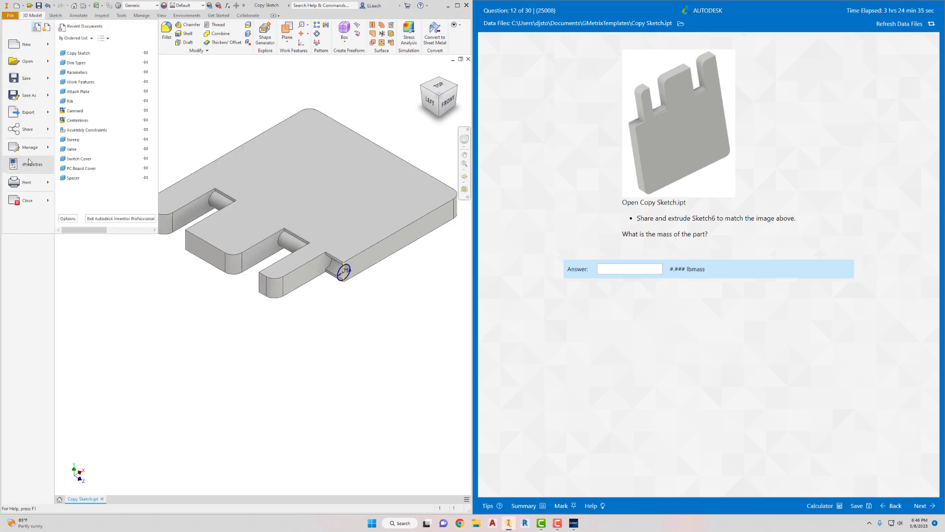
click(30, 170)
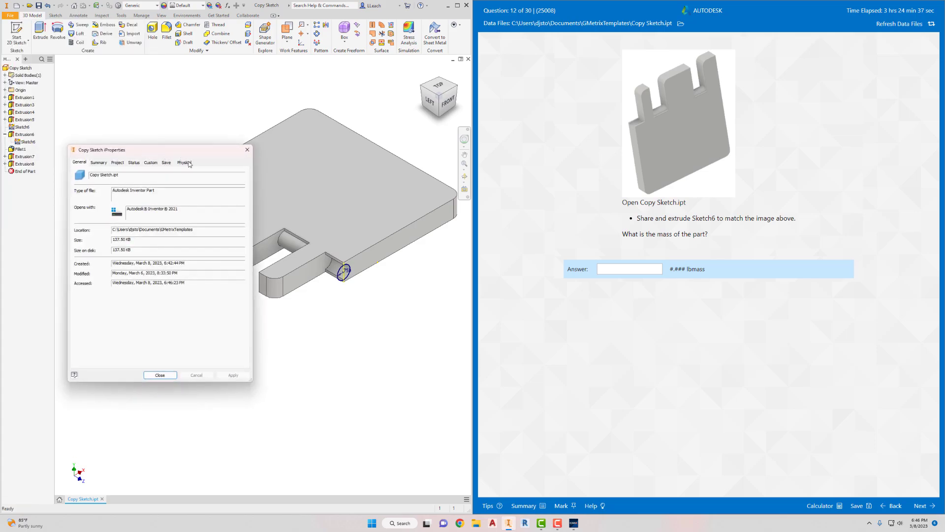
click(185, 163)
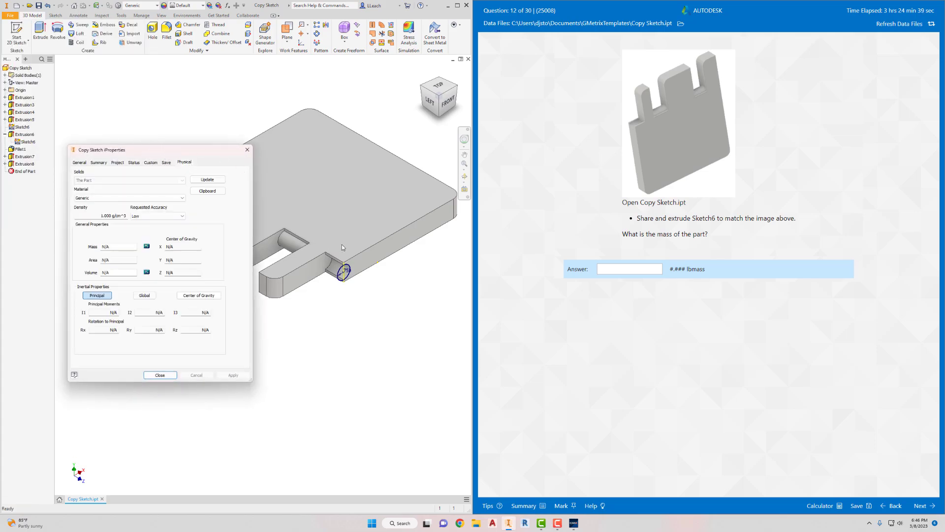
click(194, 144)
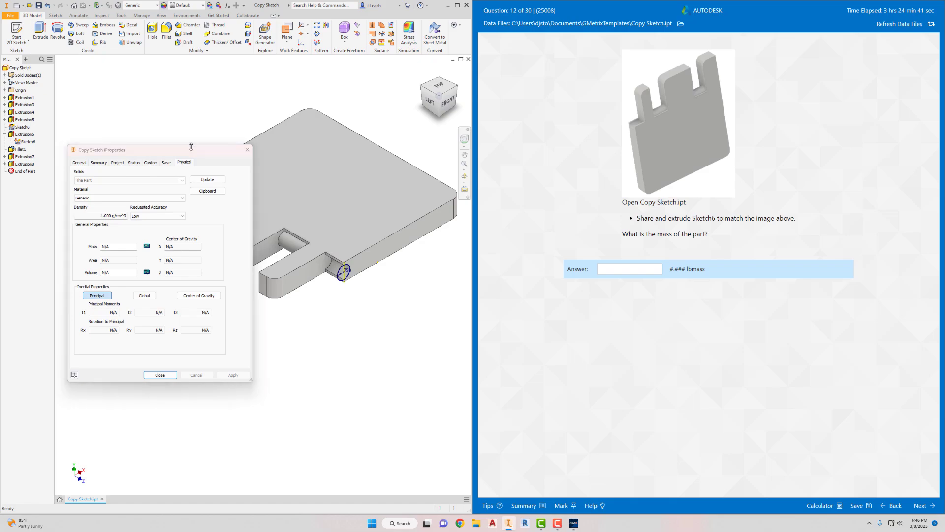
click(200, 180)
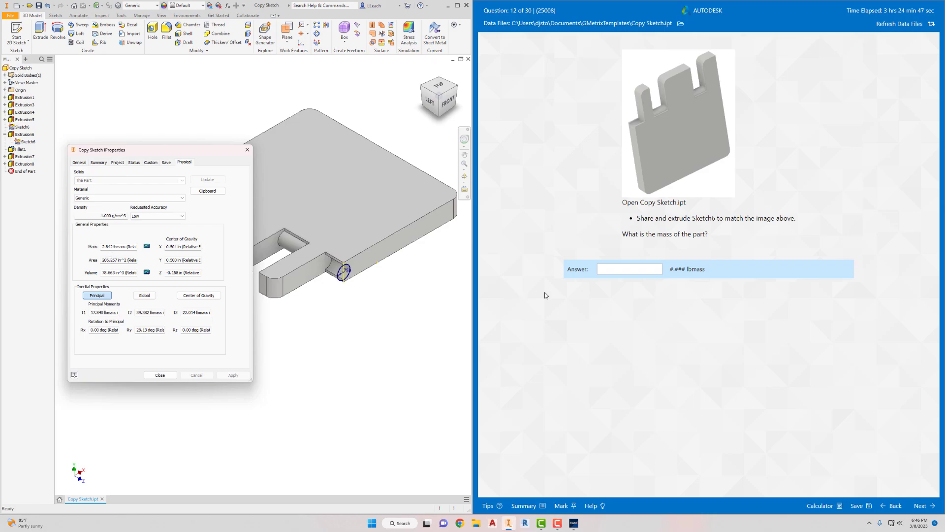
Enter 2.842 lbmass as the answer to question 12, submit it and continue to question 13.
click(617, 269)
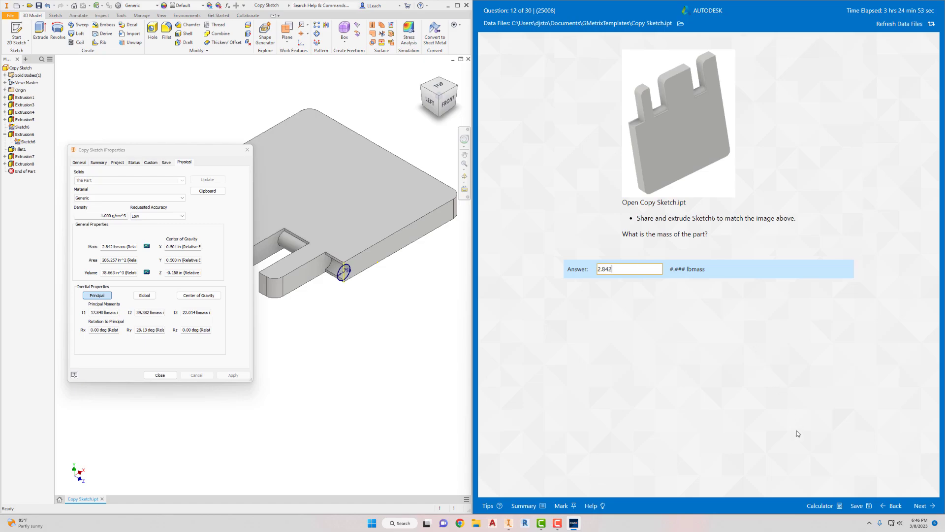
click(920, 507)
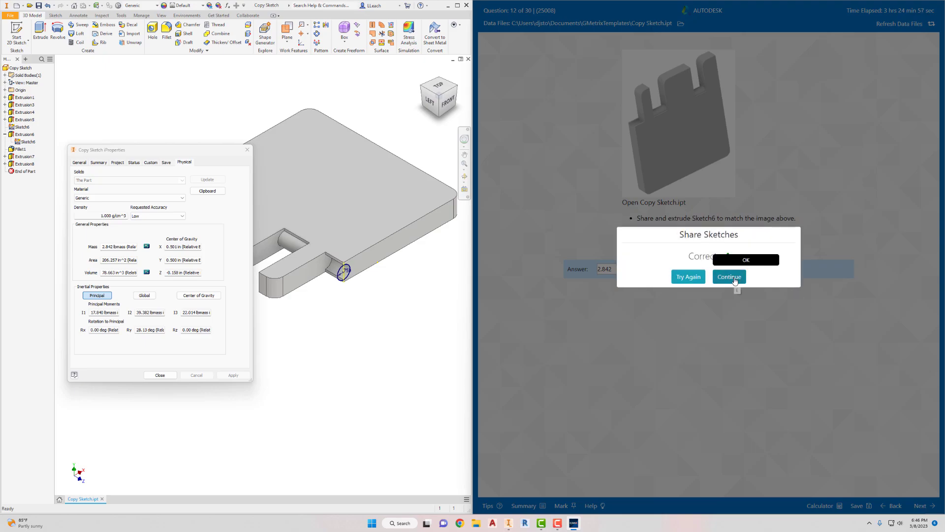
click(735, 280)
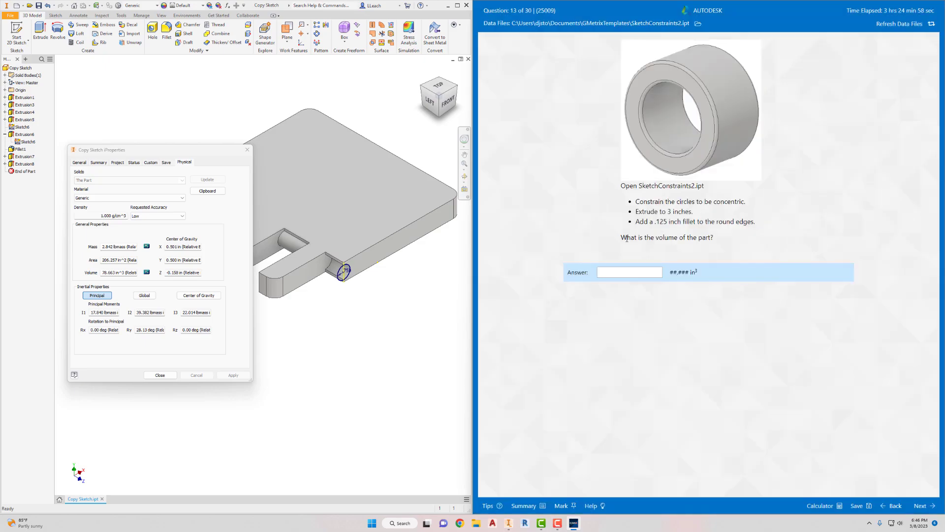
Close the iProperties of the Copy Sketch part and close the part without saving its changes.
click(246, 150)
click(10, 15)
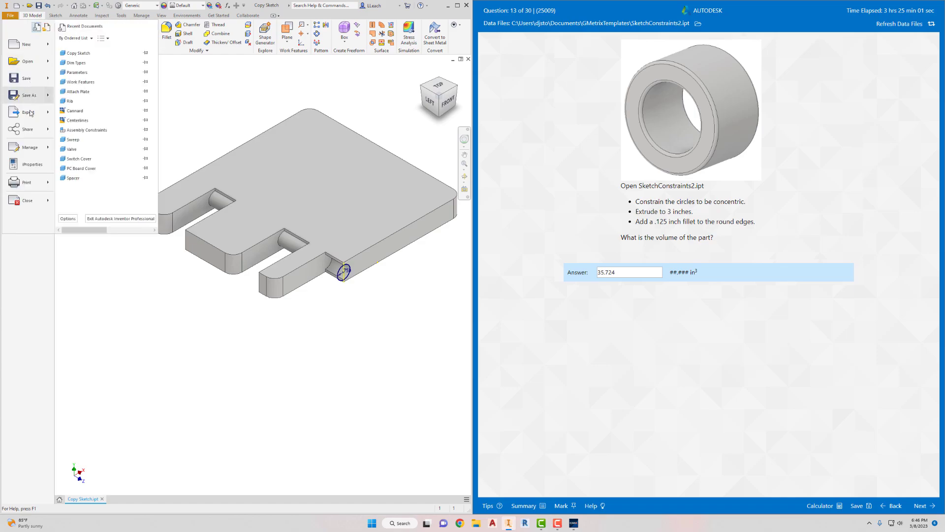
click(27, 201)
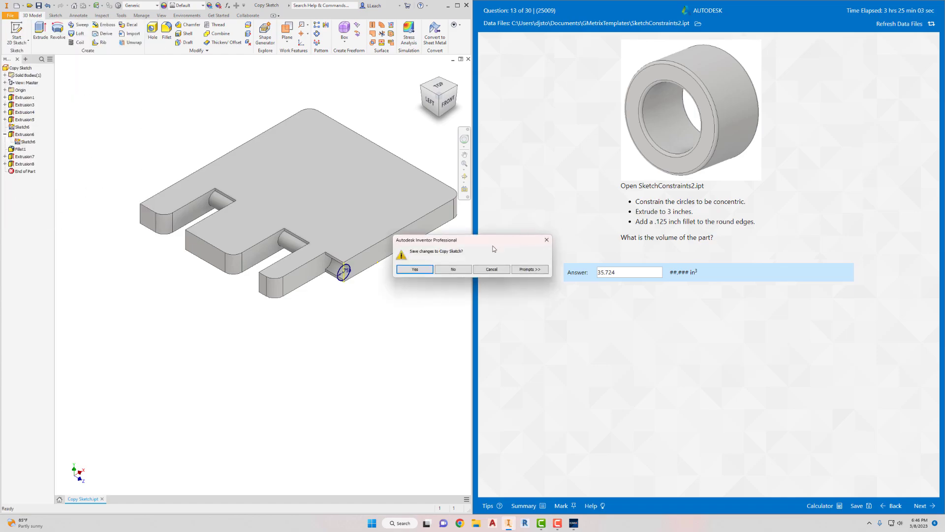
click(469, 269)
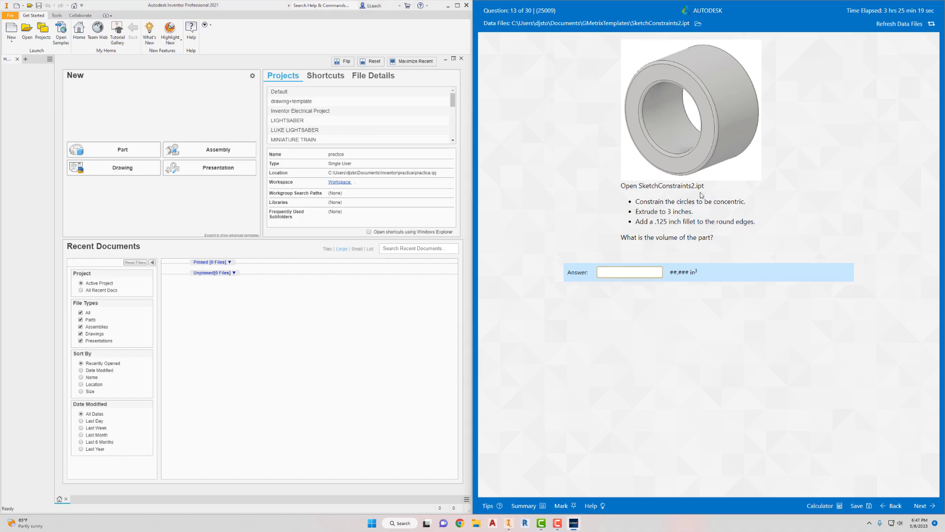
Open SketchConstraints2.ipt from the GMetrixTemplates folder.
click(26, 29)
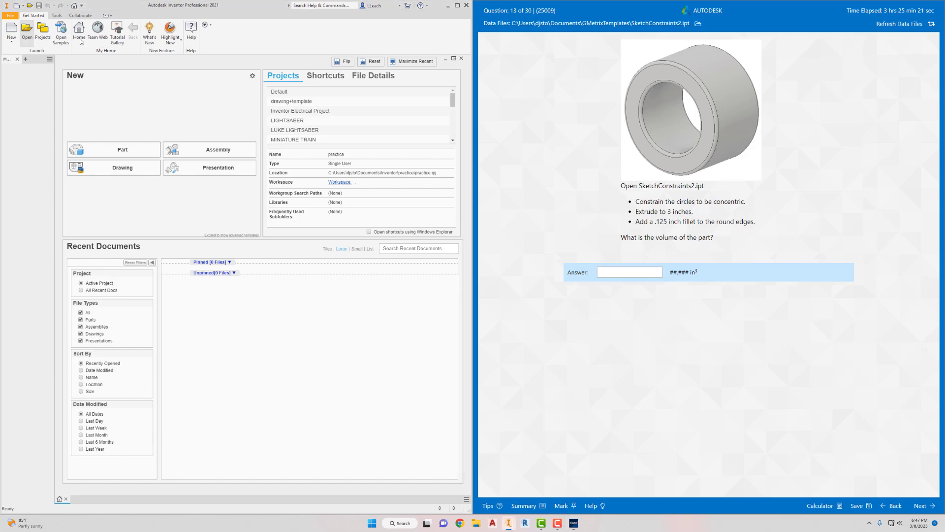
scroll(277, 295, down, 4)
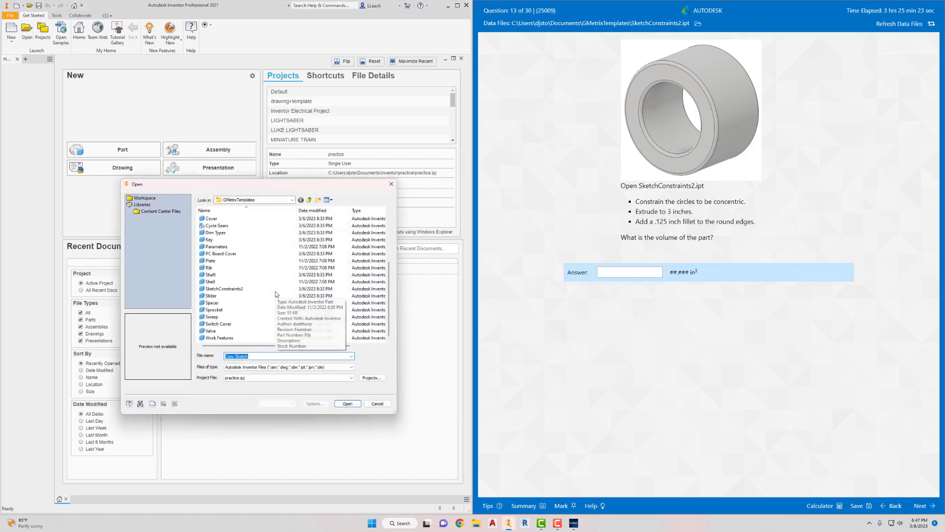
click(224, 288)
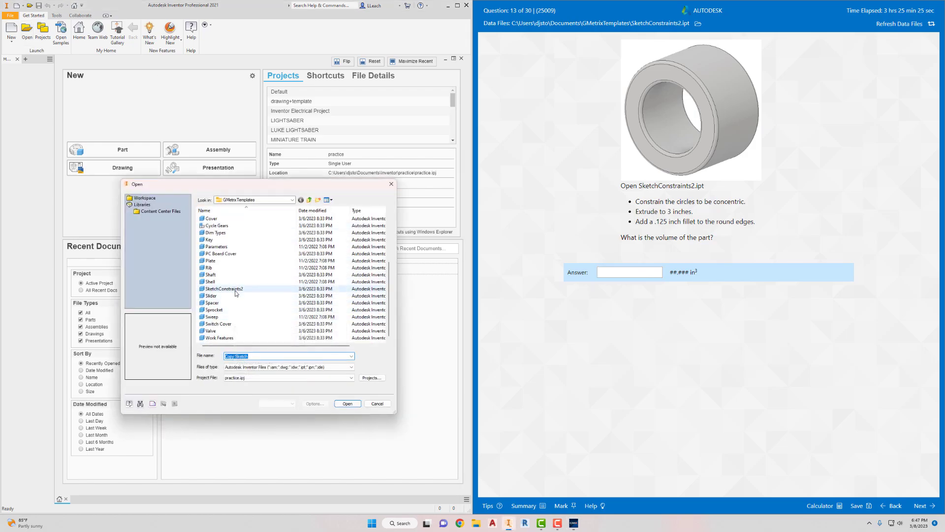
click(354, 404)
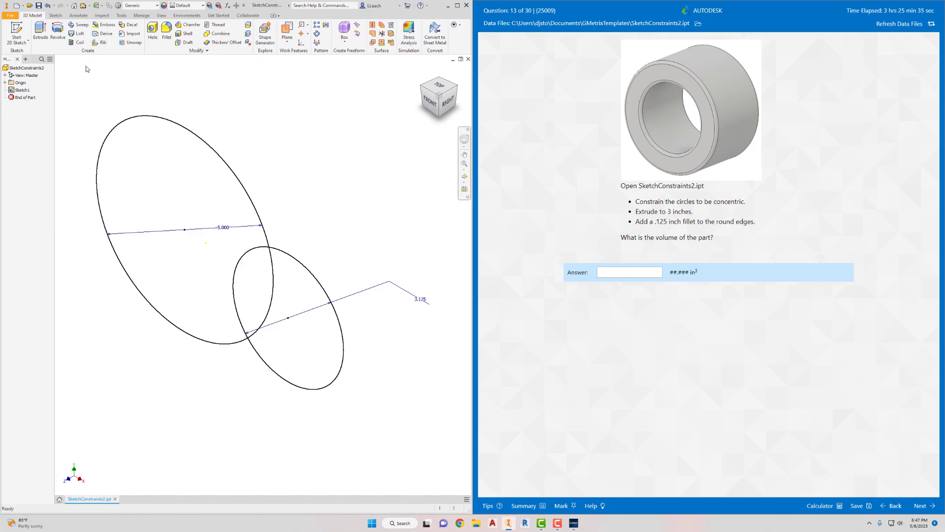
Edit Sketch1, constrain the smaller circle concentric to the larger one, and finish the sketch.
click(22, 90)
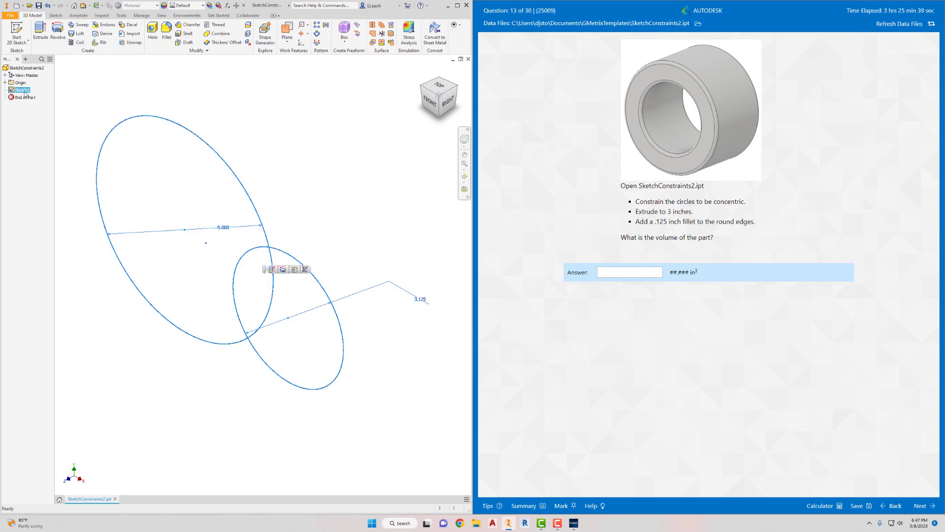
right_click(24, 93)
click(44, 125)
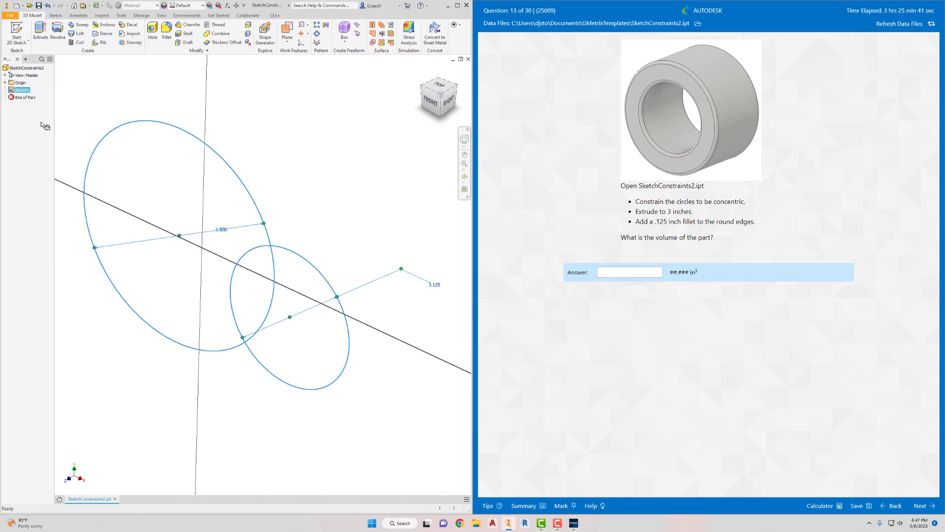
scroll(293, 160, down, 3)
middle_drag(294, 162, 311, 171)
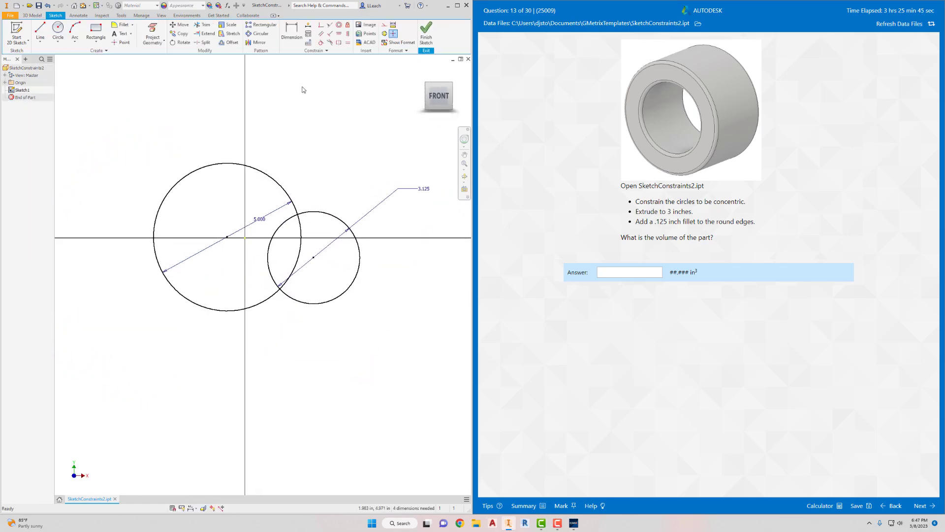
click(339, 26)
click(282, 189)
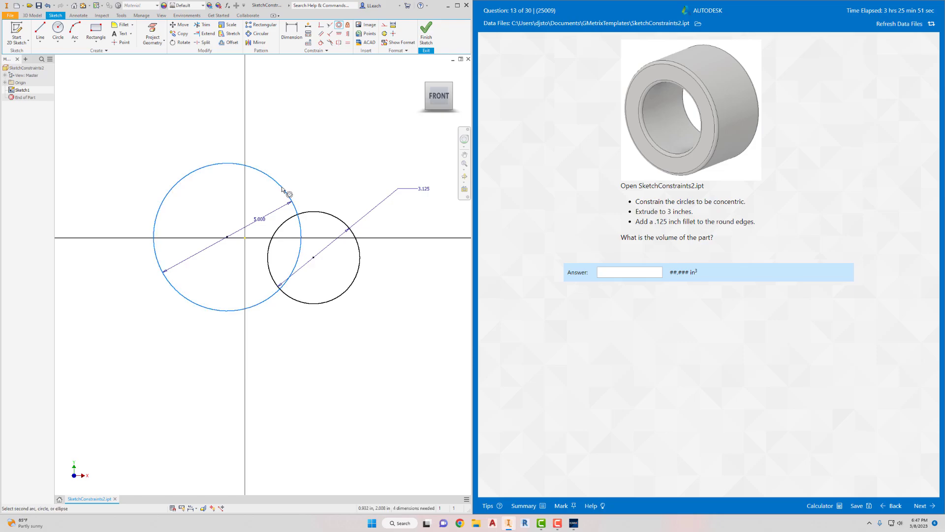
click(316, 212)
mouse_move(320, 143)
middle_down()
mouse_move(310, 131)
mouse_move(350, 129)
middle_up()
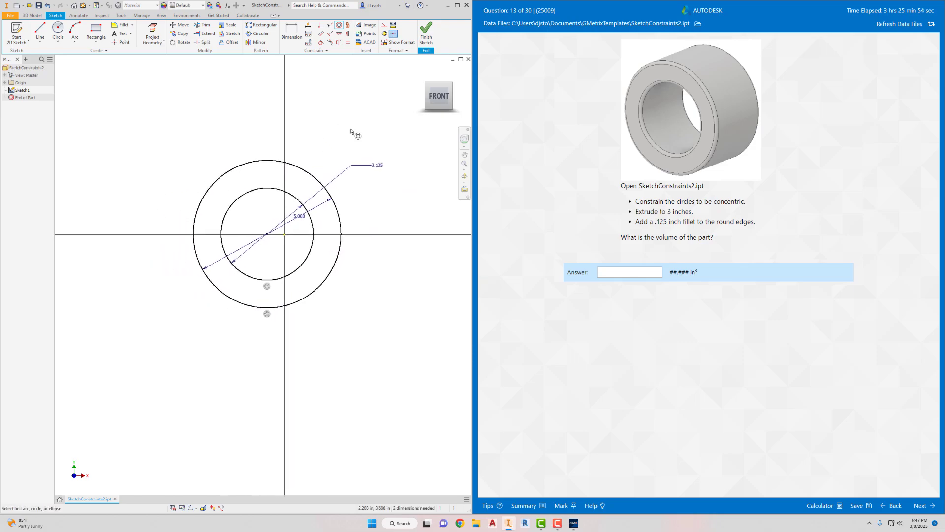
click(427, 39)
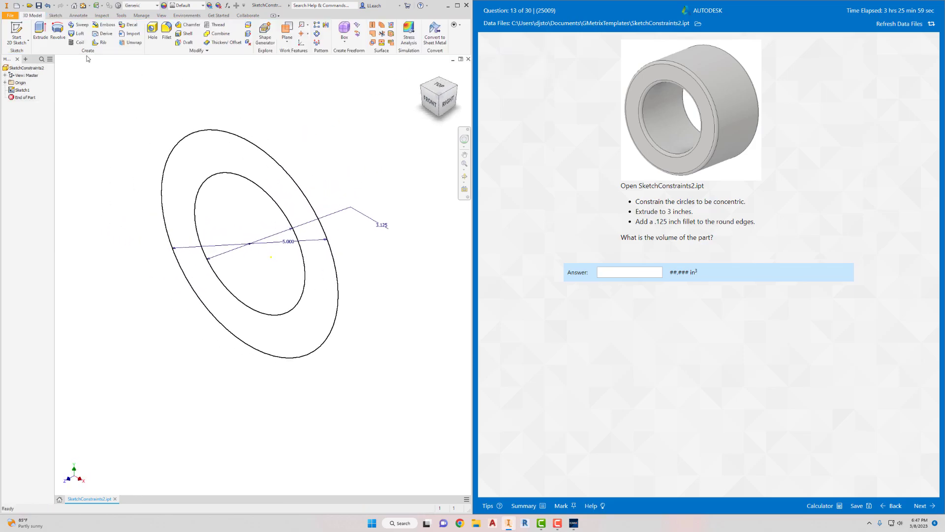
Extrude the ring profile between the two concentric circles by 3 in.
click(40, 32)
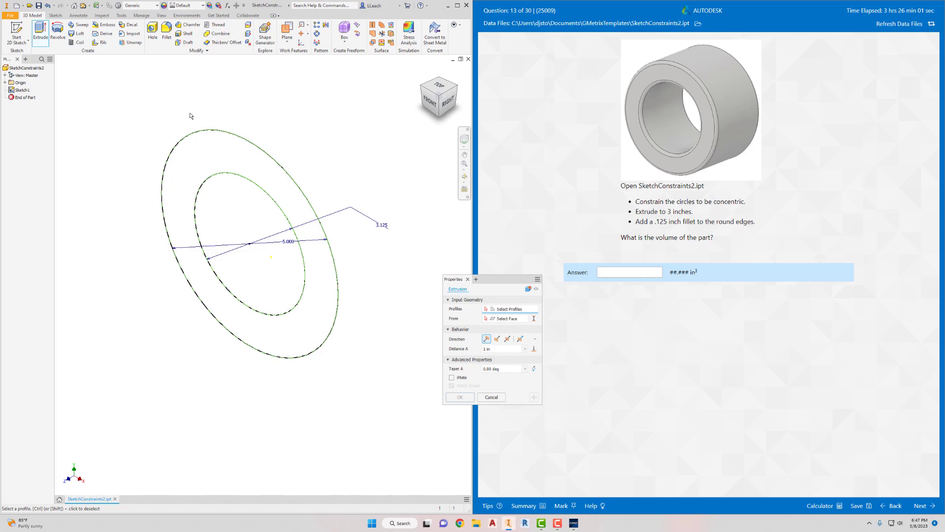
click(220, 160)
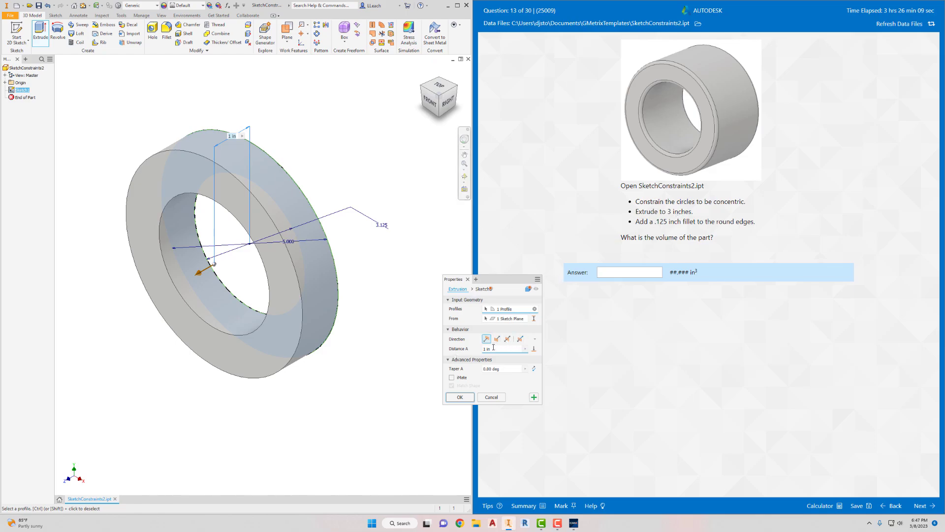
drag(493, 349, 471, 356)
text(3)
click(460, 398)
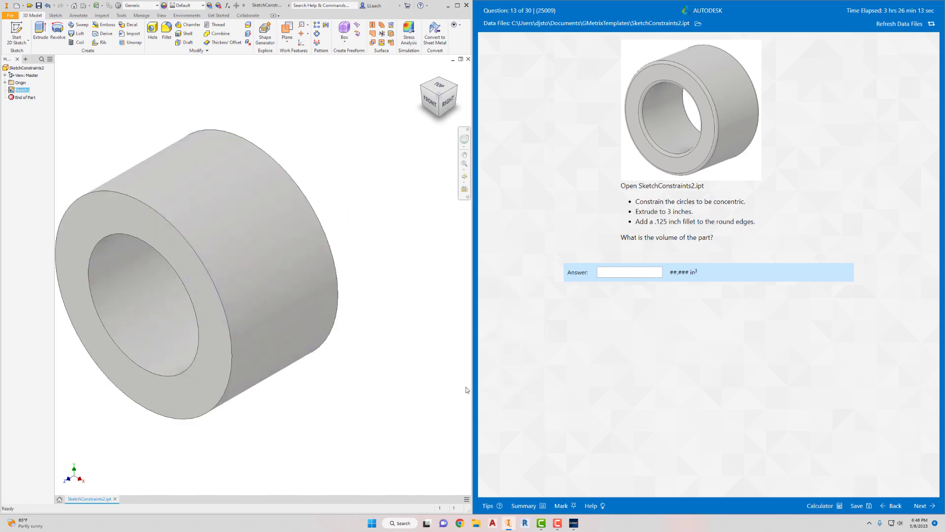
Fillet the inner and outer circular edges on both end faces of the ring with a 0.125 in radius.
middle_drag(386, 232, 431, 212)
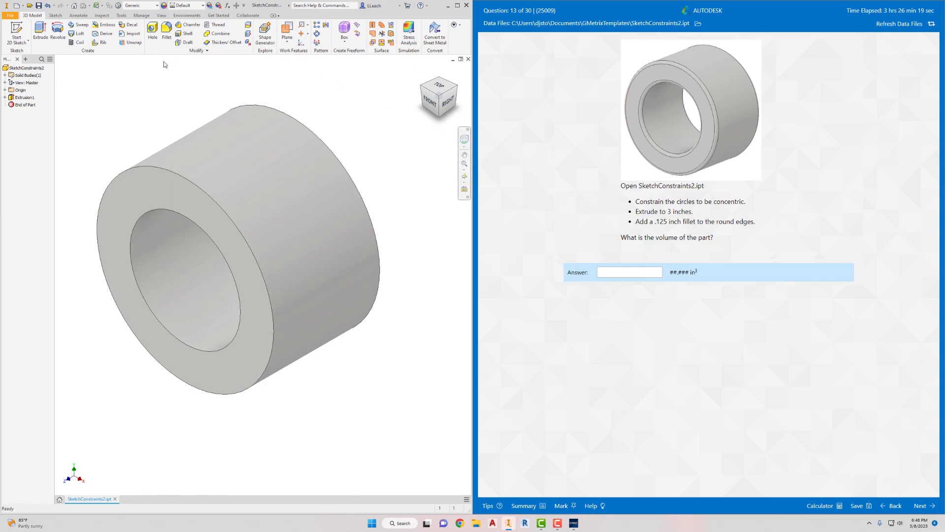
click(166, 30)
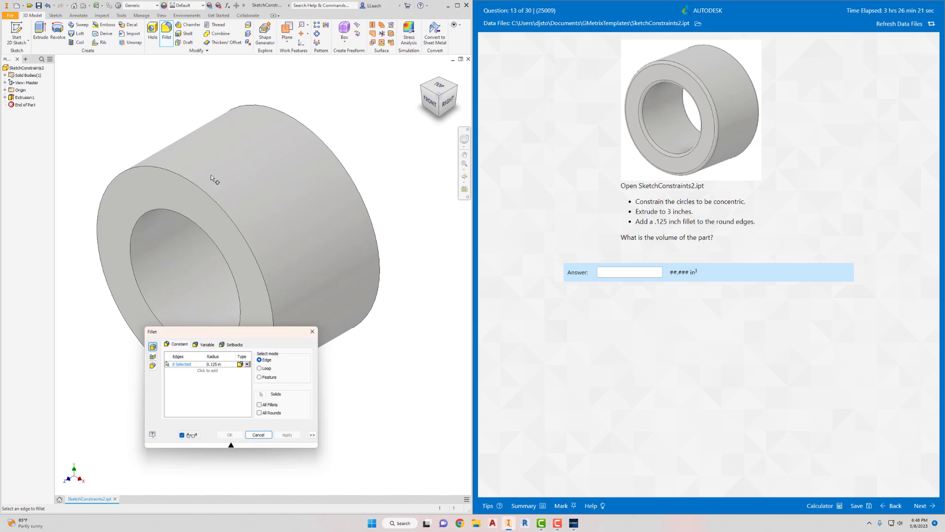
click(226, 363)
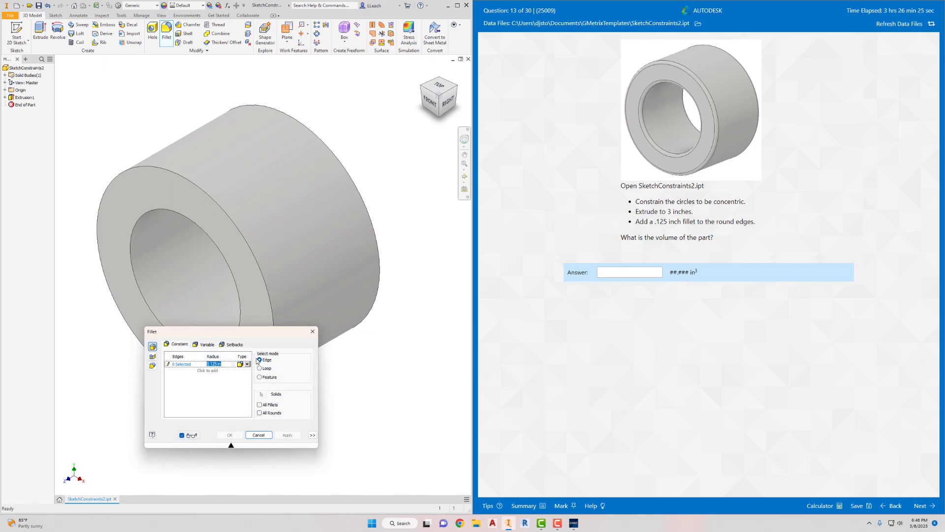
drag(274, 334, 378, 365)
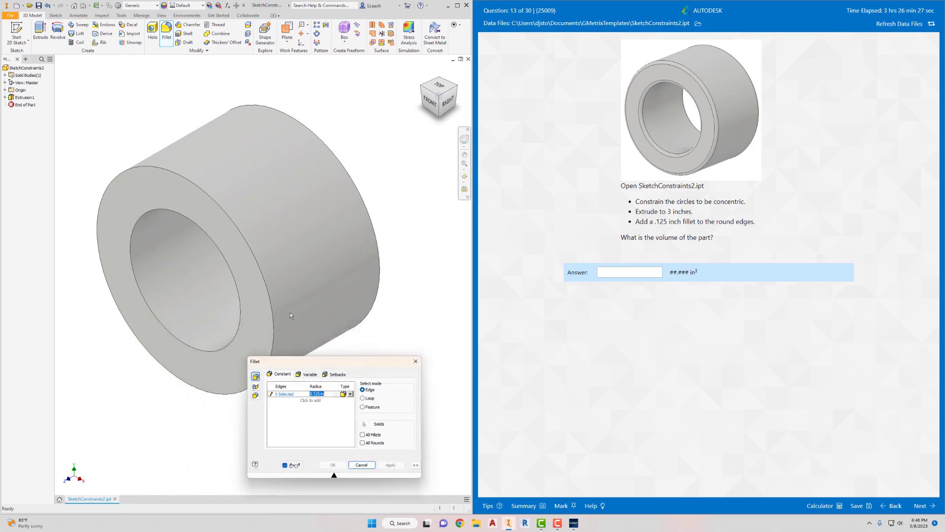
click(290, 396)
click(243, 311)
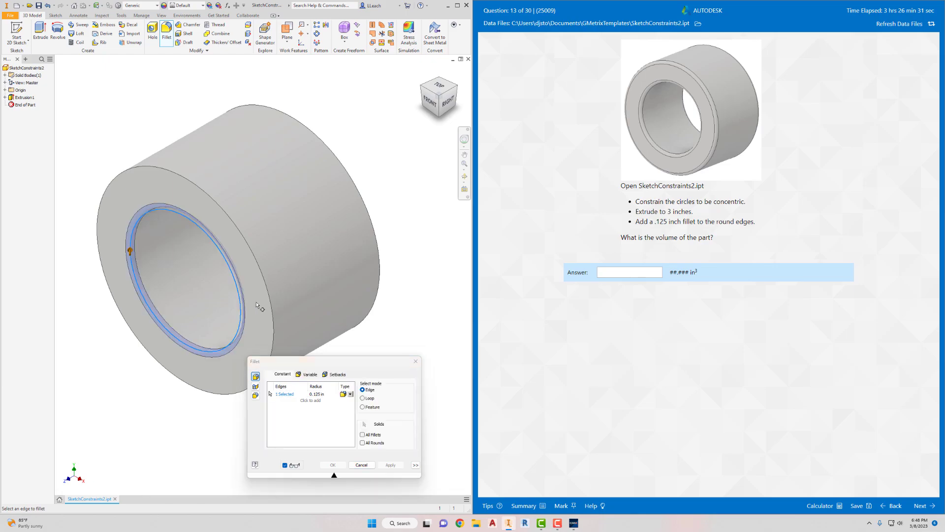
click(273, 294)
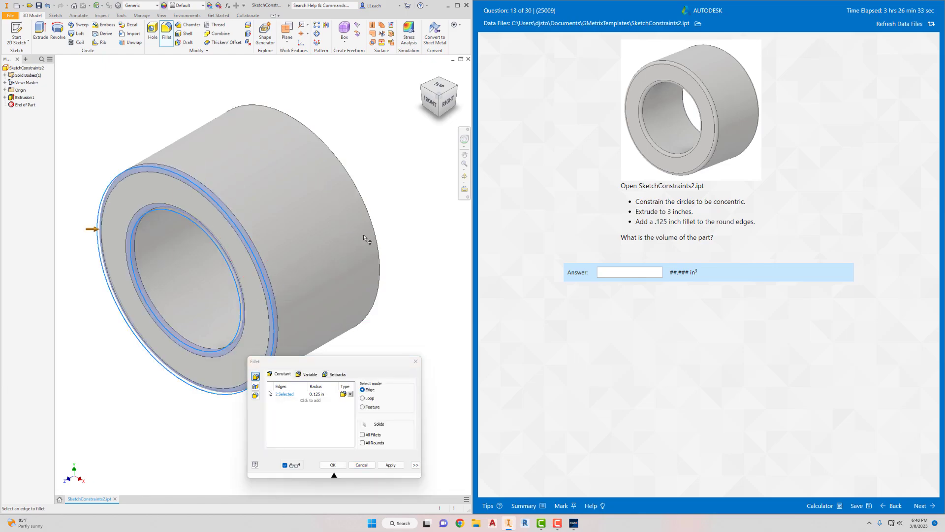
click(349, 239)
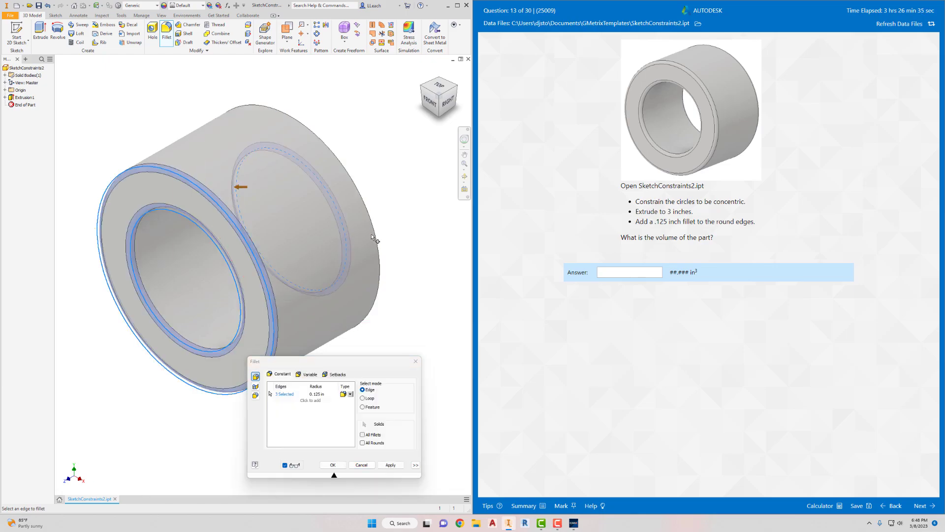
click(376, 238)
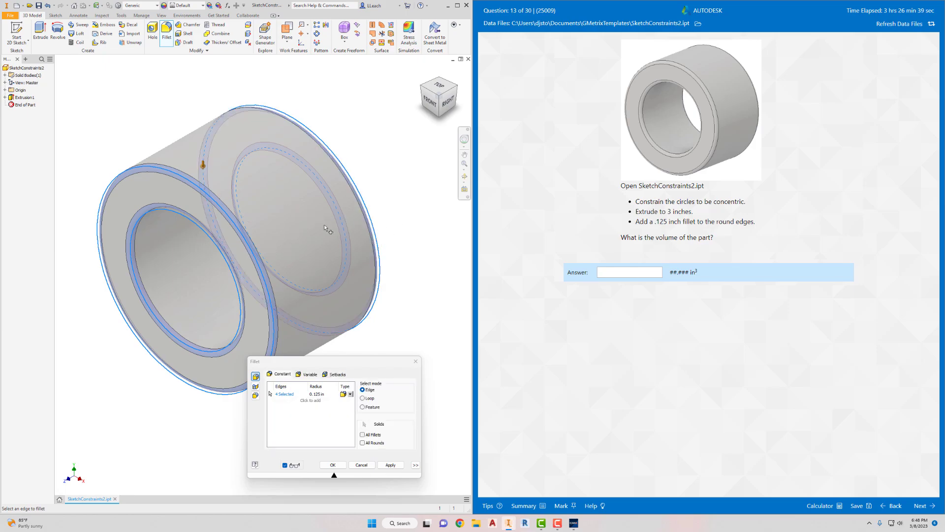
click(390, 465)
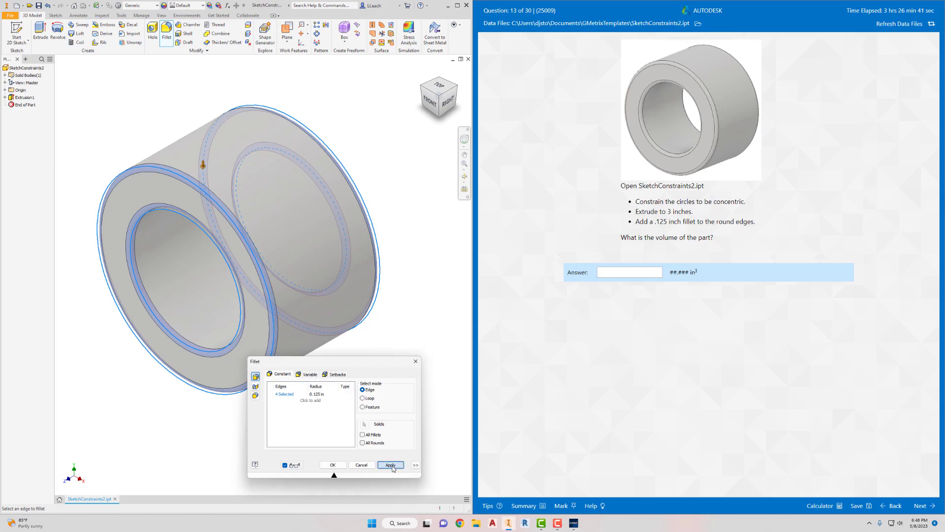
click(416, 361)
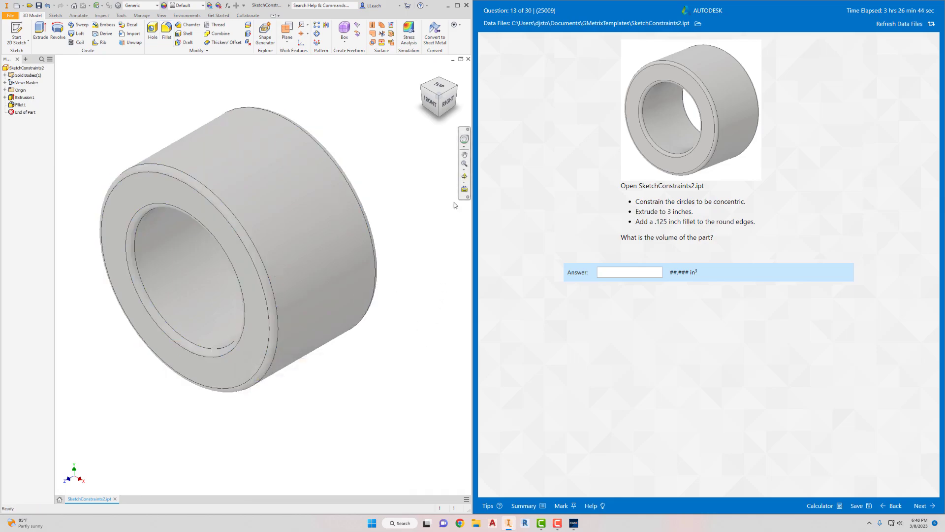
Update the physical iProperties of the SketchConstraints2 part and read its volume.
click(11, 16)
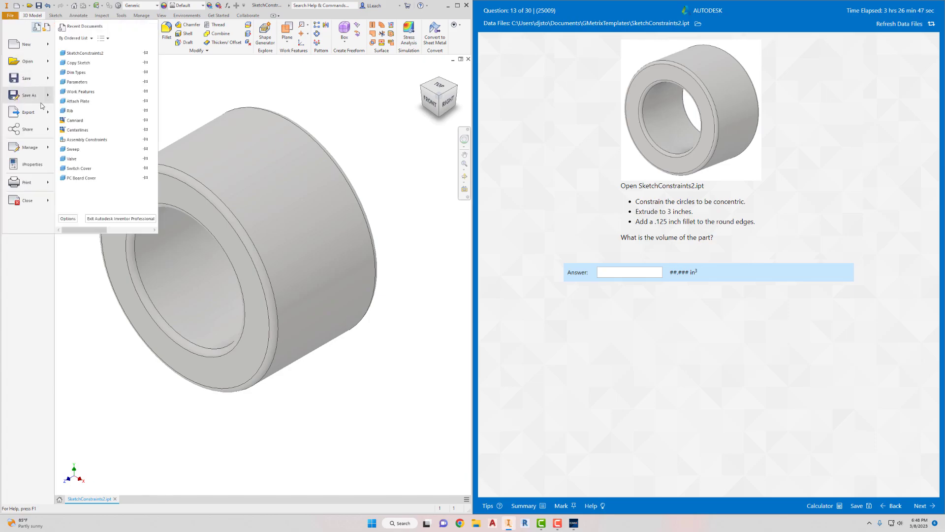
click(22, 178)
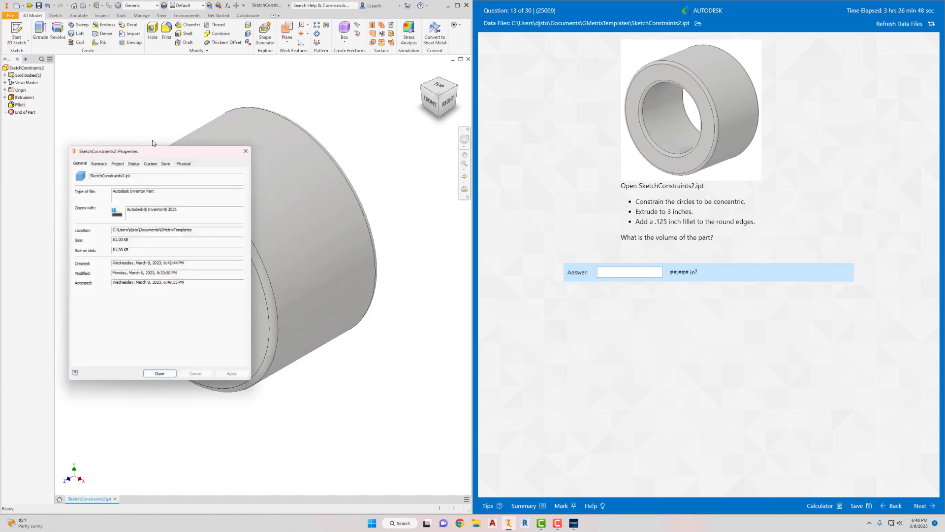
click(186, 164)
click(207, 179)
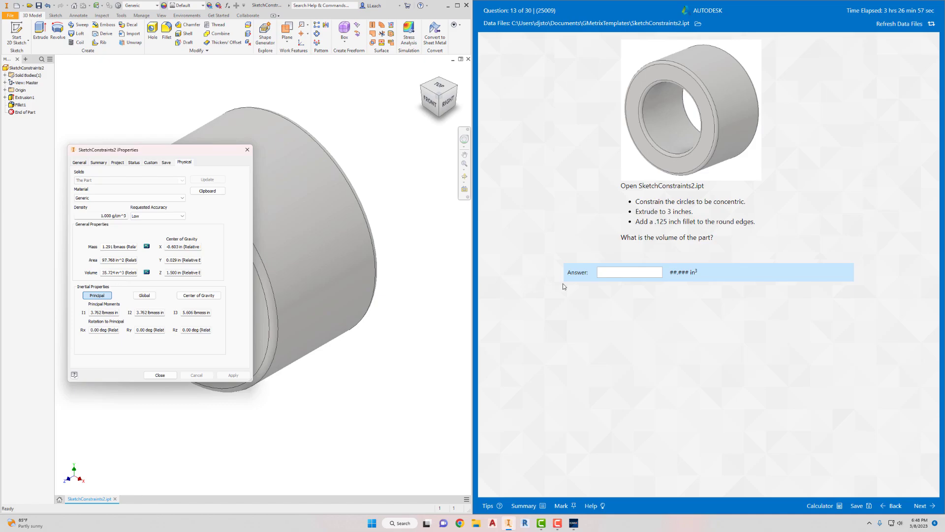
Enter 35.724 in³ as the answer to question 13, submit it and continue to question 14.
click(624, 276)
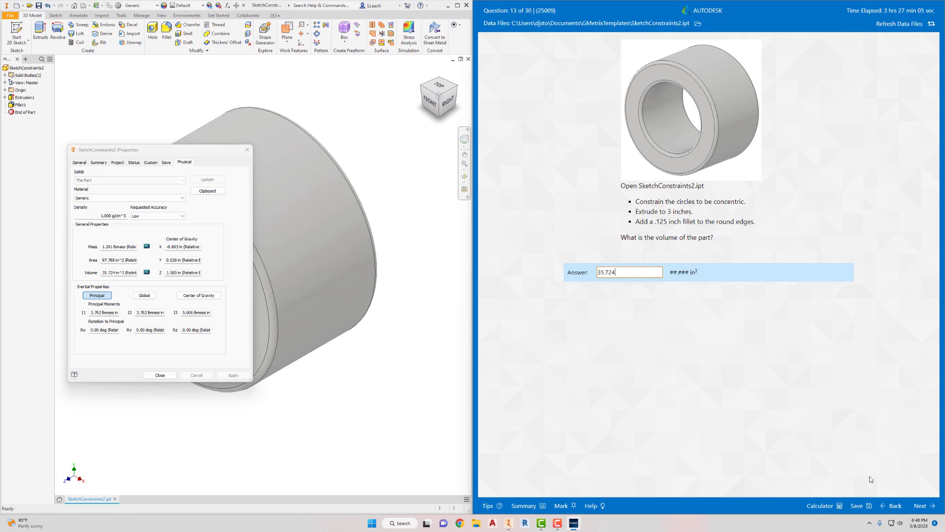
click(920, 506)
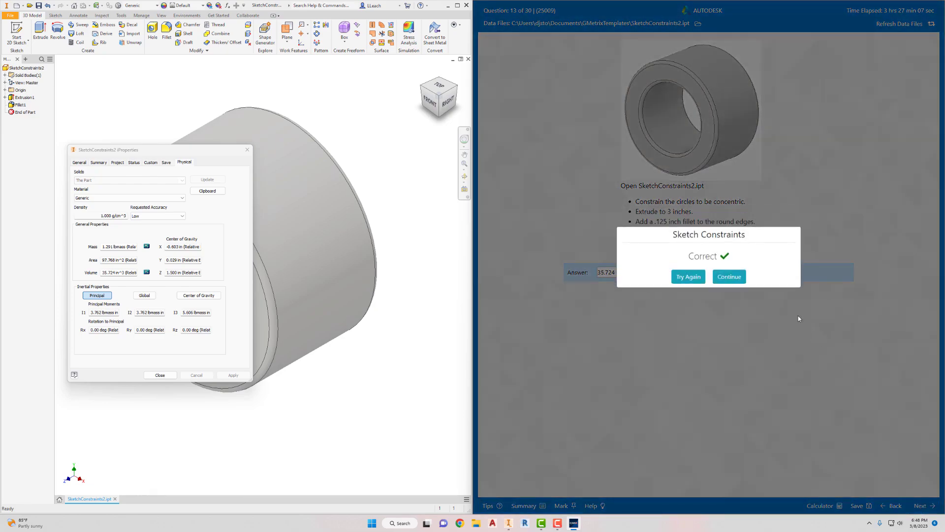
click(734, 277)
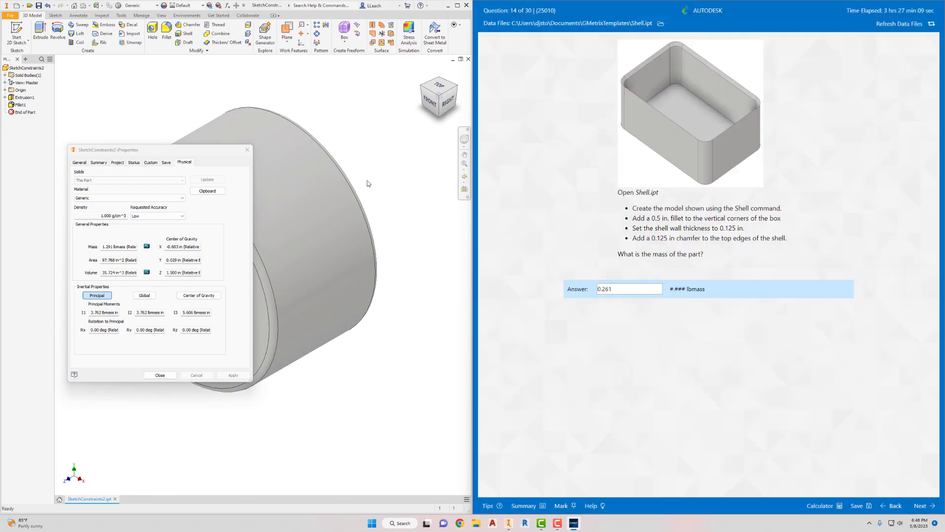
Close the iProperties of the SketchConstraints2 part and close the part without saving its changes.
click(248, 149)
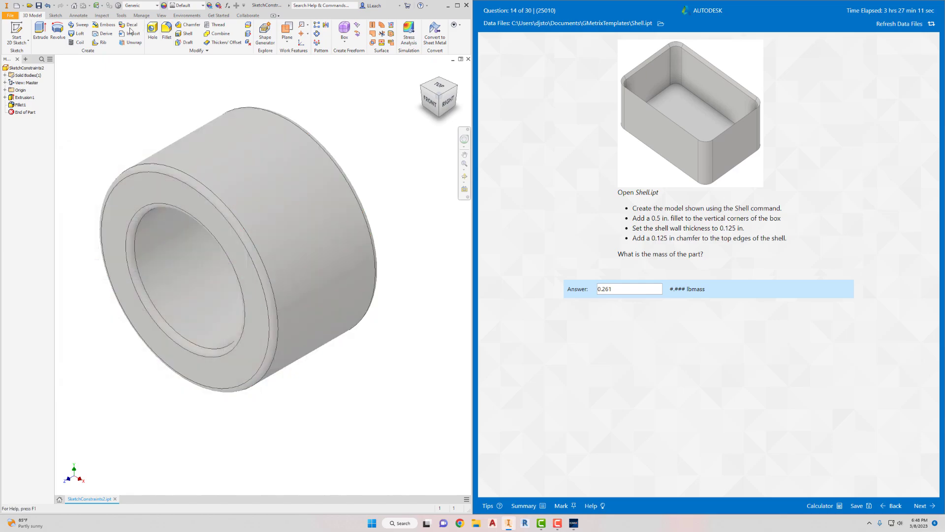
click(10, 15)
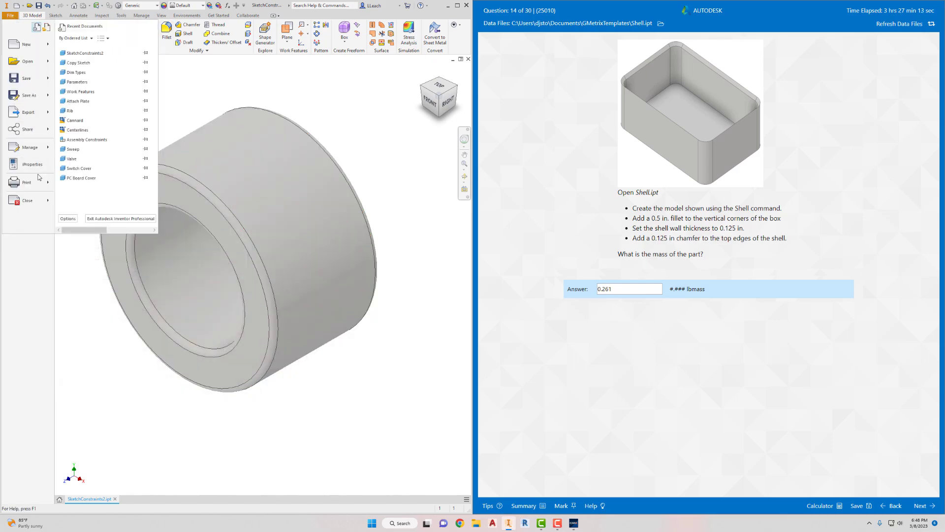
click(19, 195)
click(453, 270)
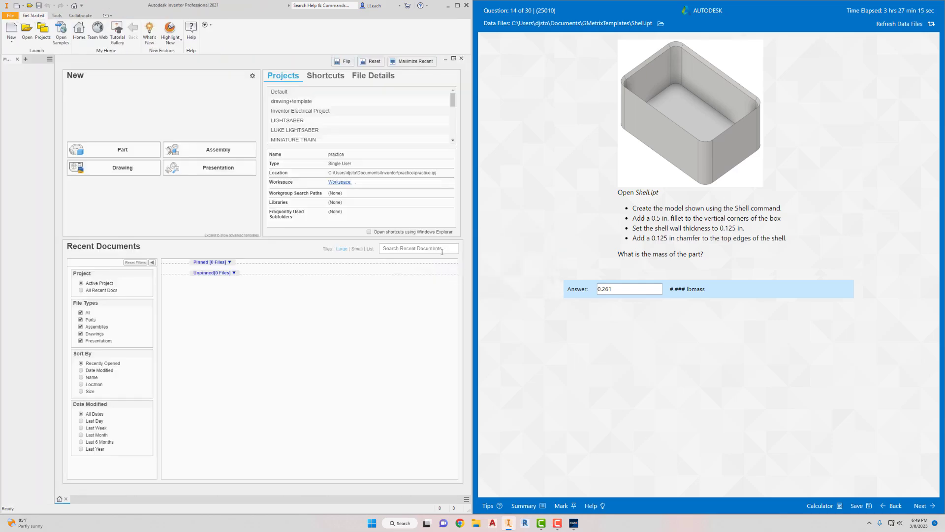
Open the Shell part from the GMetrixTemplates folder and clear the existing answer to question 14.
click(26, 30)
scroll(249, 295, down, 4)
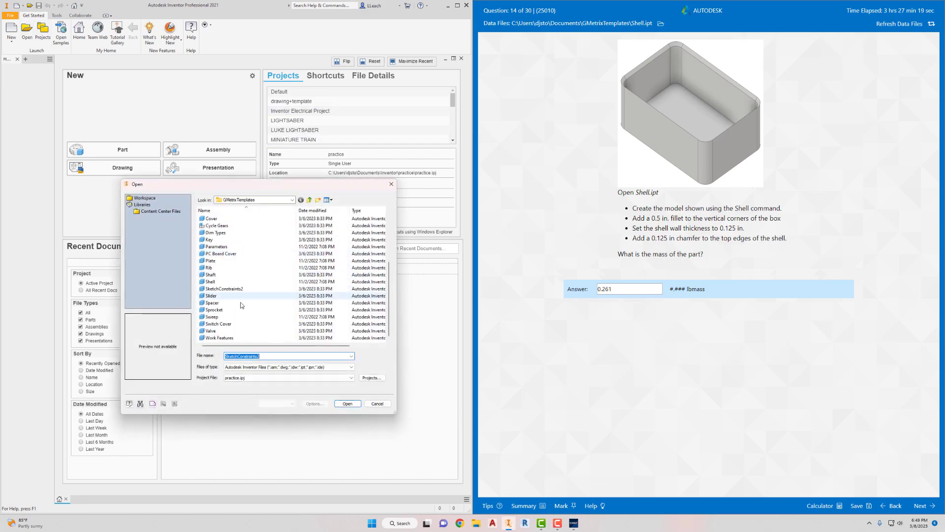
click(215, 282)
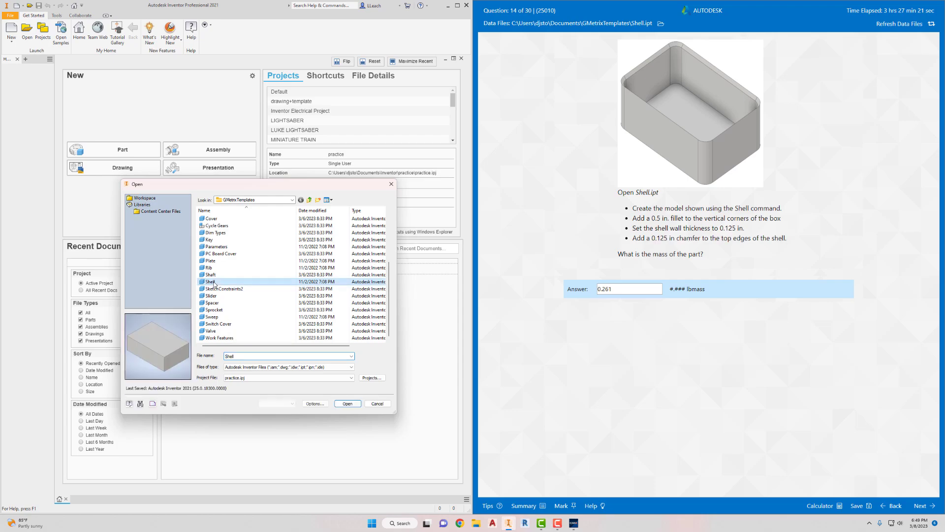
click(349, 405)
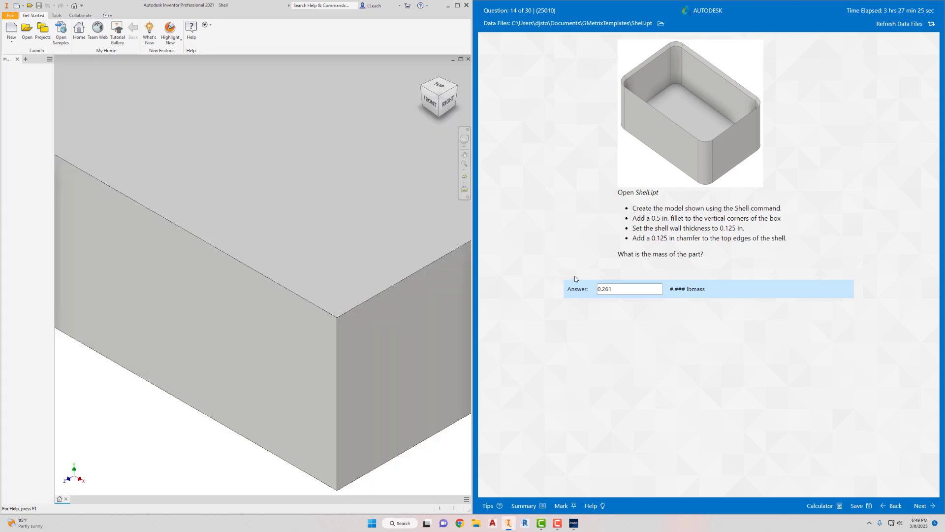
drag(614, 290, 591, 298)
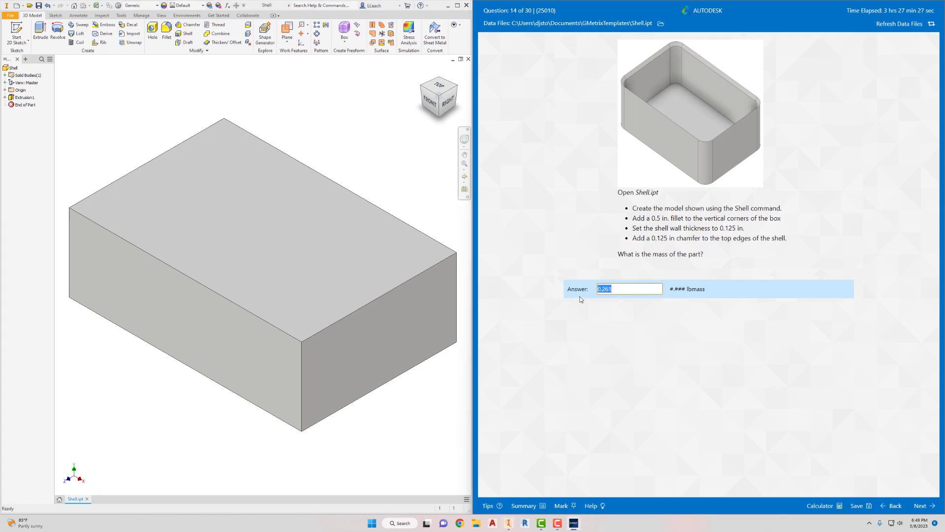
key(BackSpace)
Fillet the four vertical corner edges of the box with a 0.5 in radius.
click(196, 35)
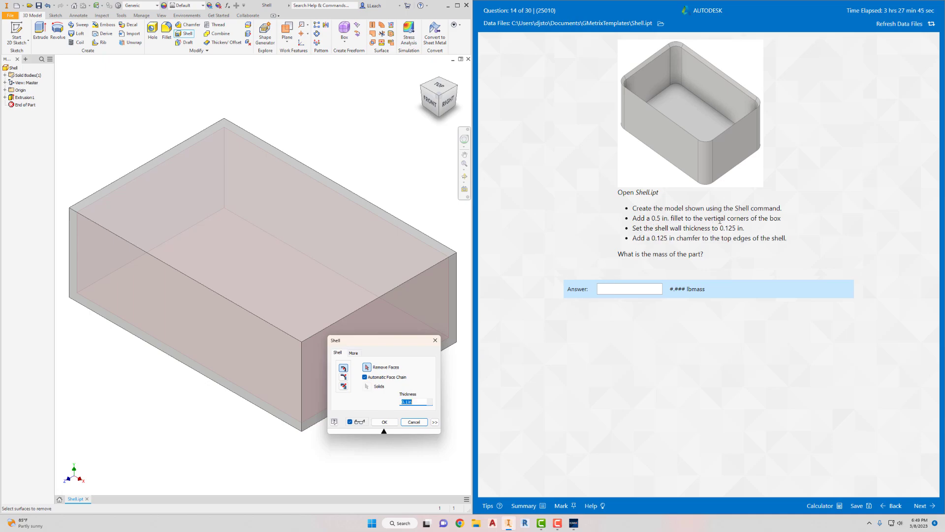
click(435, 340)
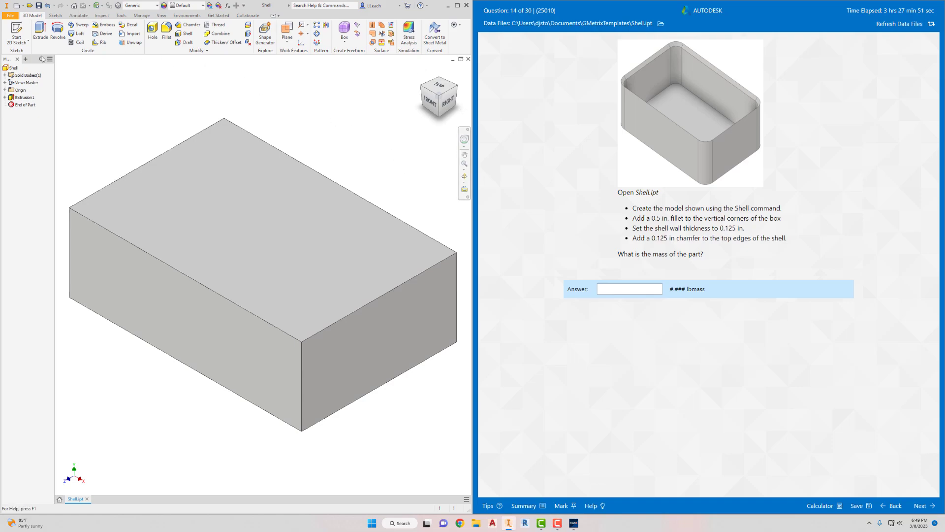
click(168, 35)
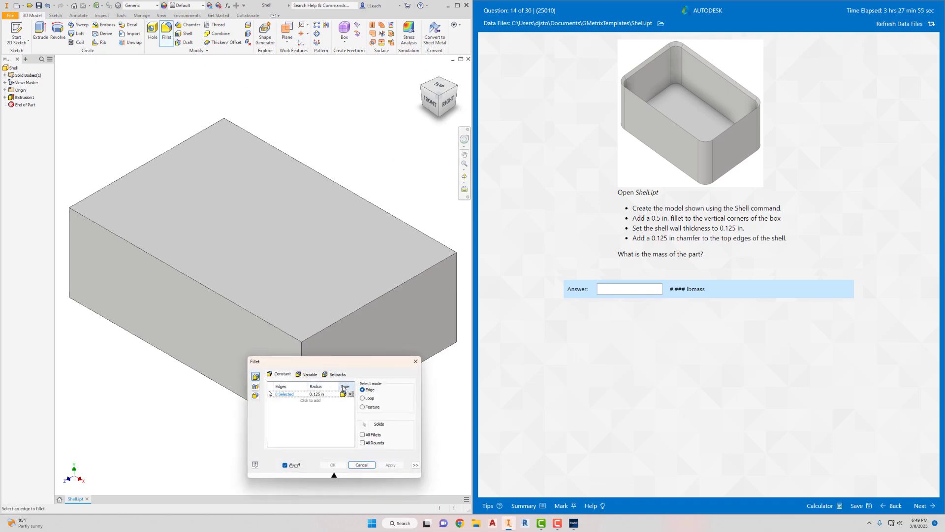
click(329, 397)
key(BackSpace)
key(Tab)
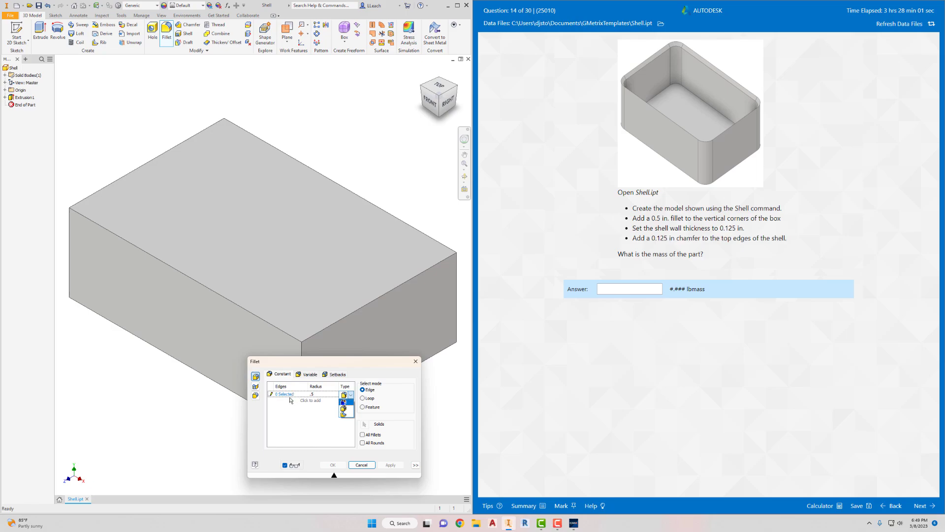
click(289, 398)
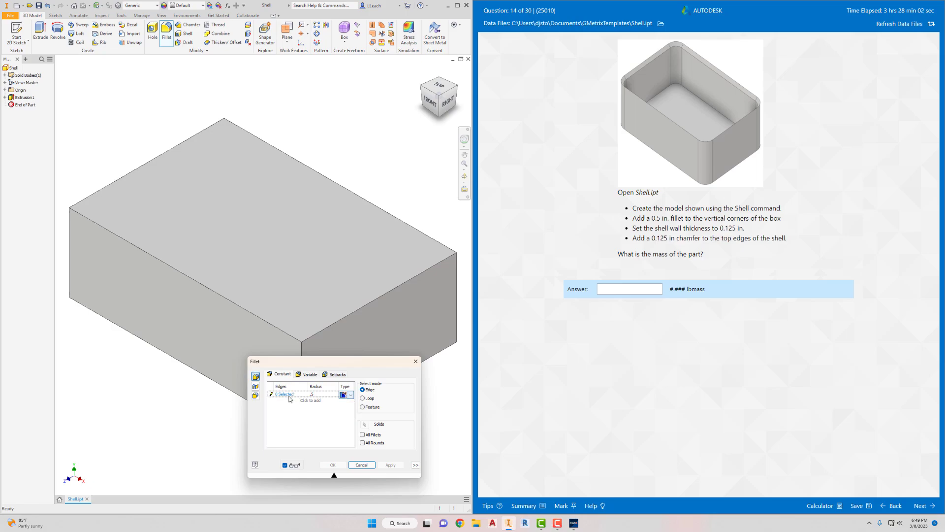
click(301, 350)
click(458, 284)
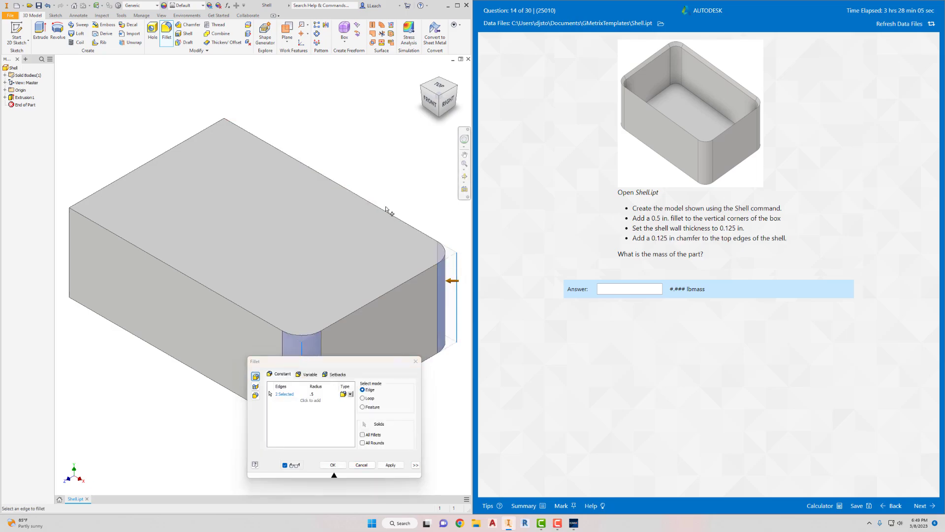
click(225, 163)
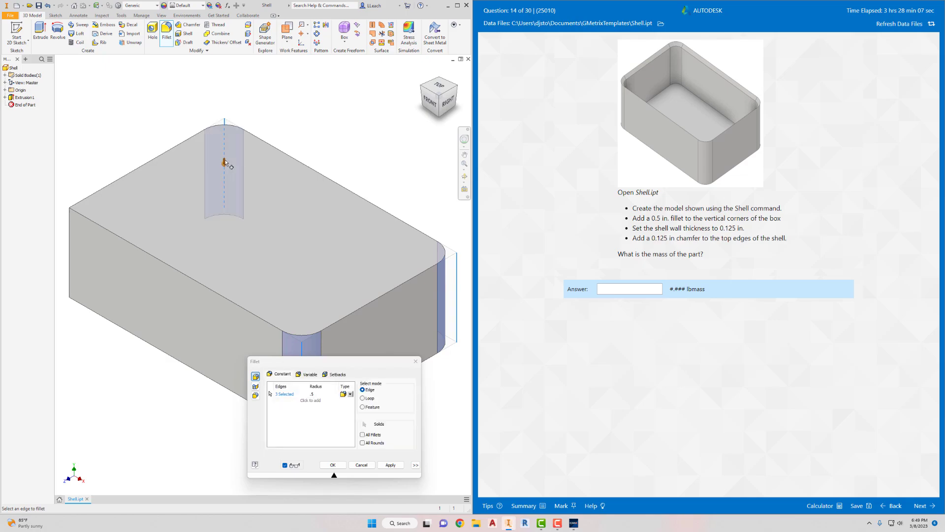
click(75, 261)
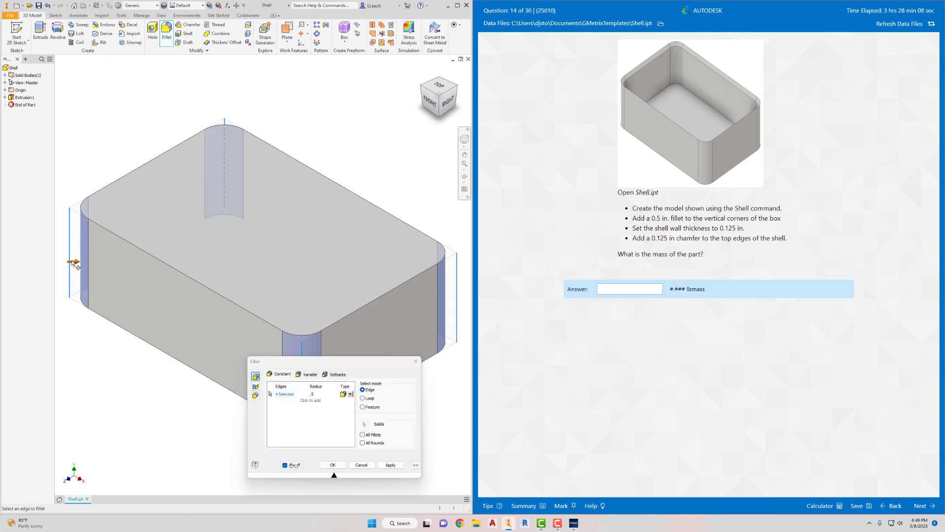
click(391, 464)
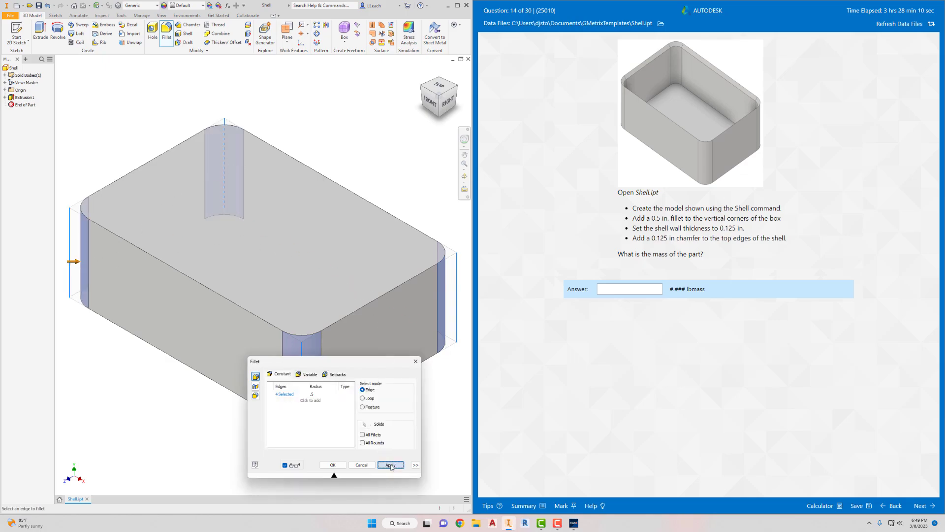
click(415, 360)
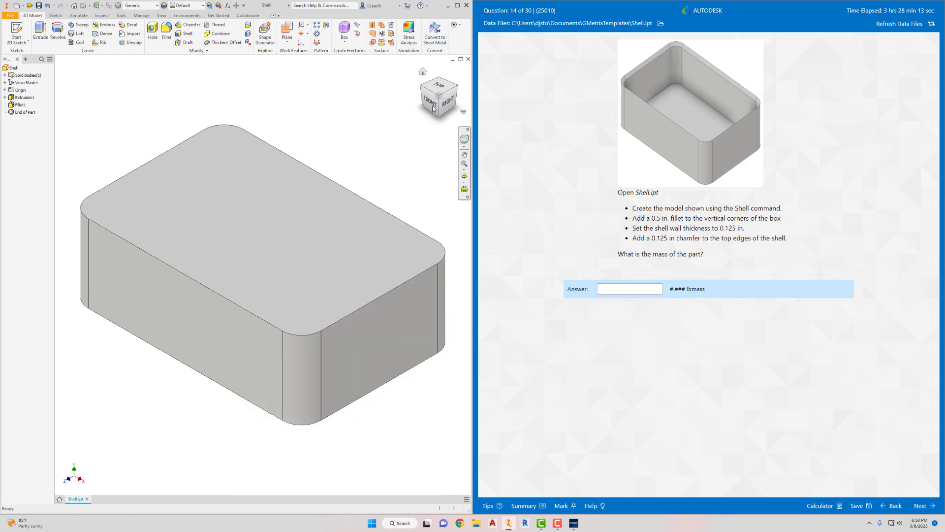
Shell the box with a 0.125 in wall thickness, removing its top face.
click(183, 34)
click(381, 219)
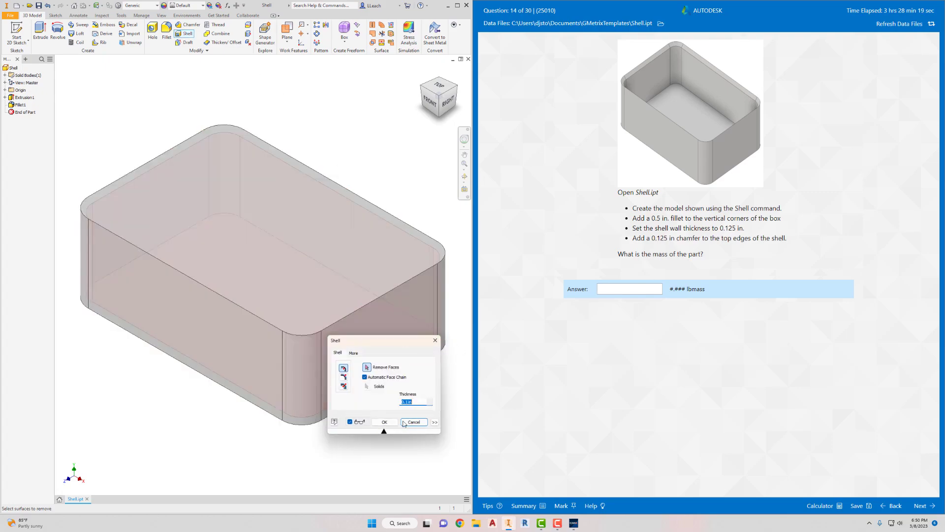
click(419, 400)
drag(417, 402, 380, 409)
text(.125)
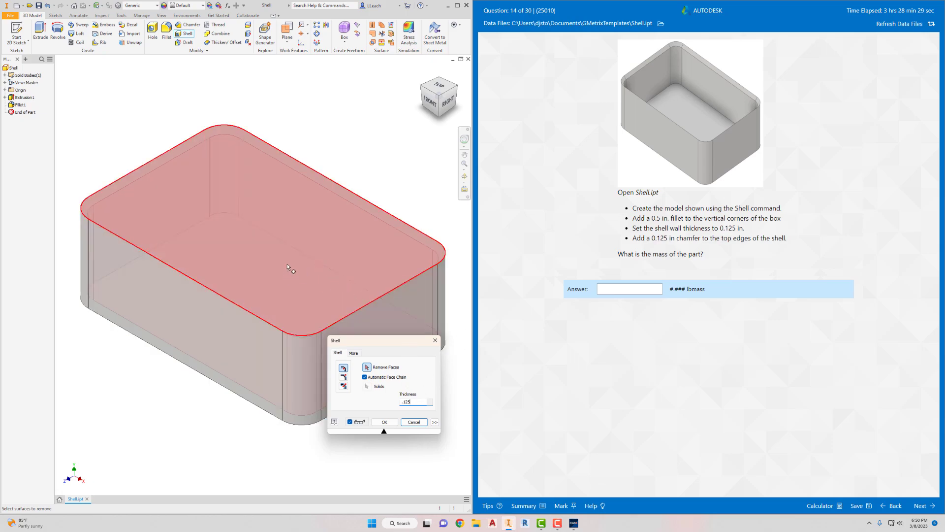
click(288, 266)
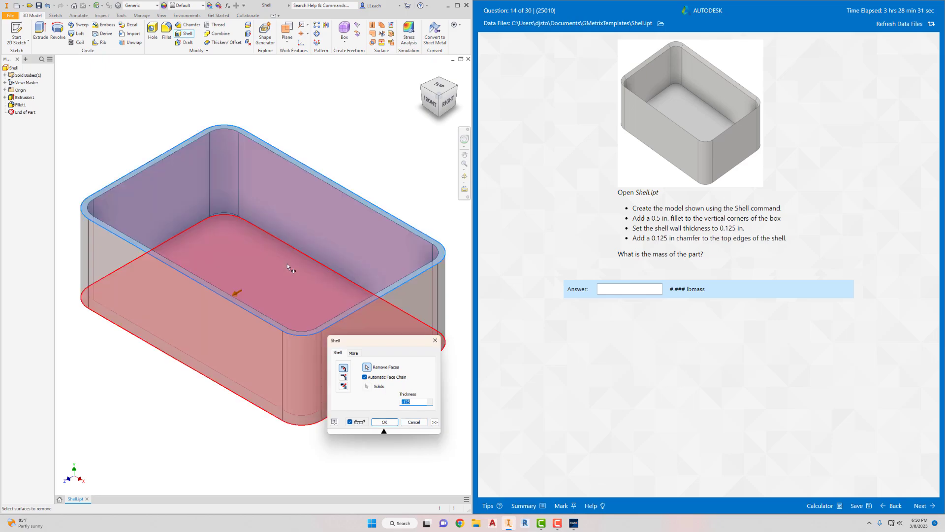
click(384, 422)
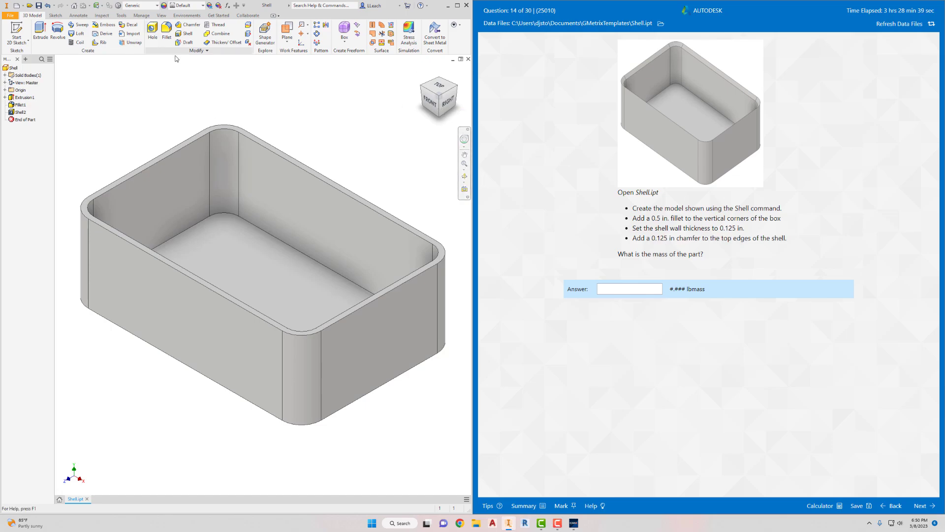
Chamfer the inner top edge loop of the shelled box with a 0.125 in distance.
click(188, 24)
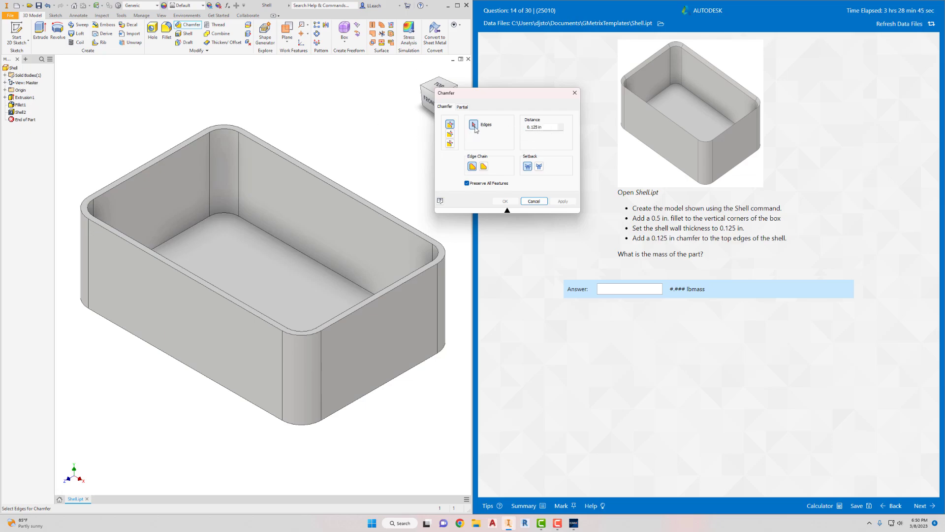
click(394, 227)
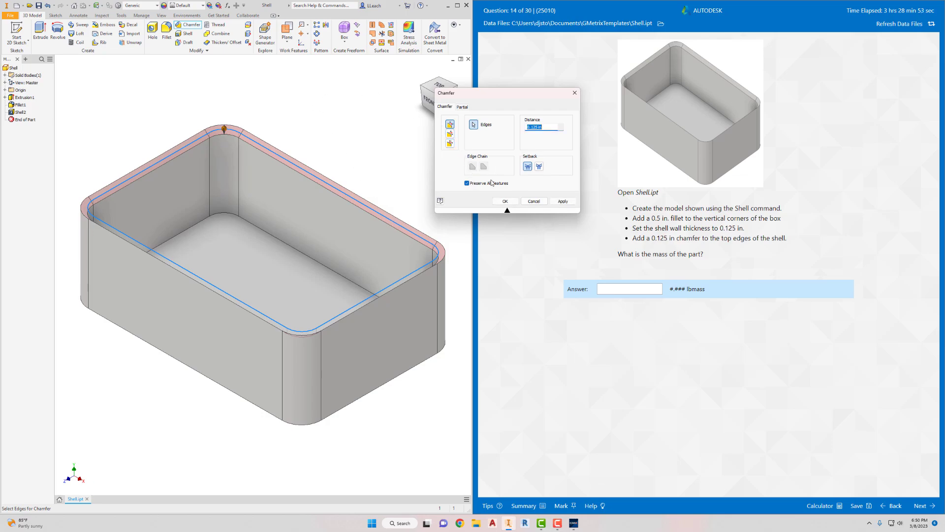
click(562, 201)
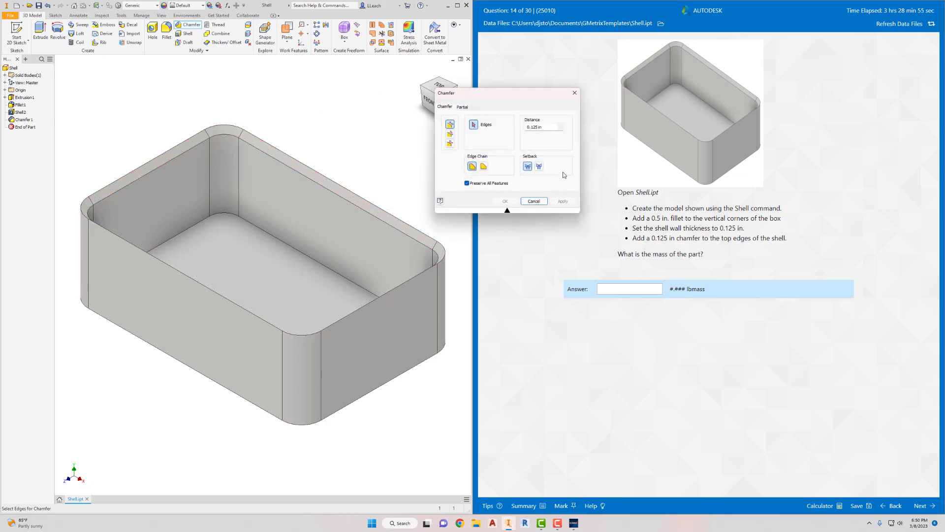
click(575, 92)
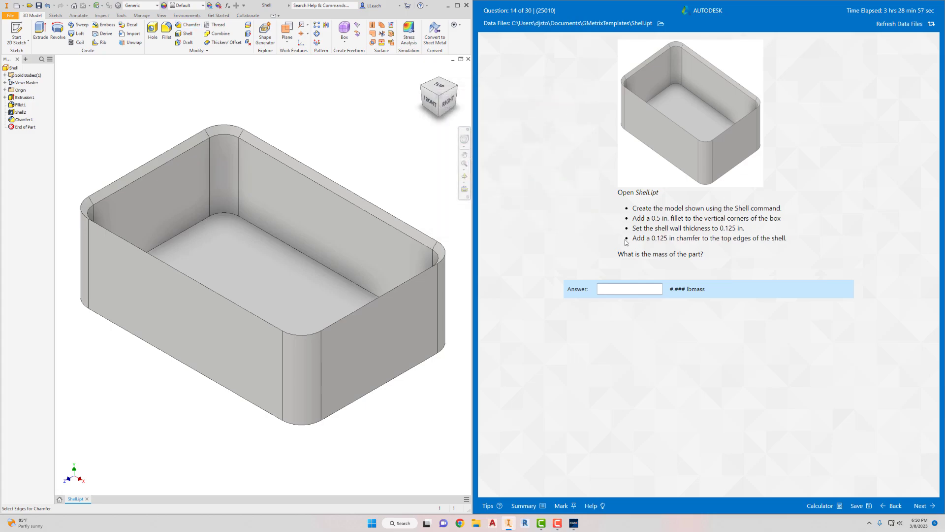
Show the physical iProperties of the Shell part and read its mass.
click(11, 15)
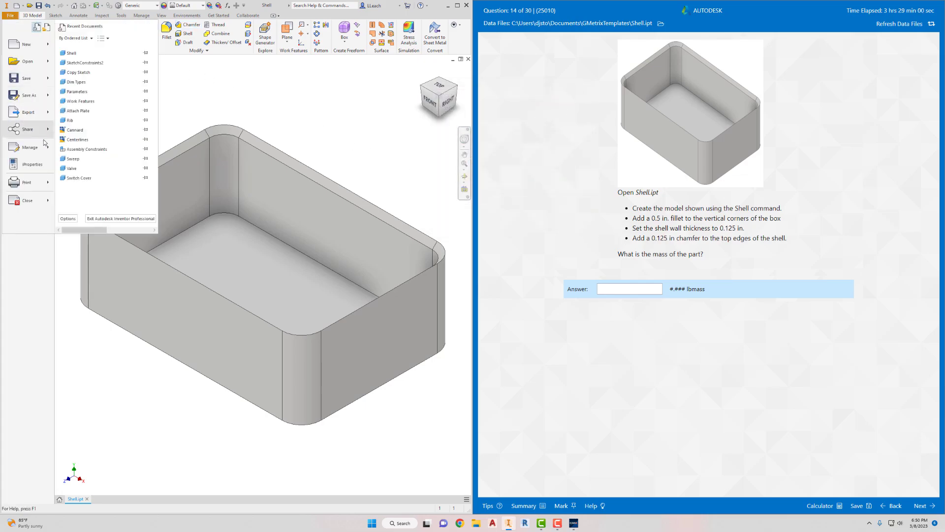
click(31, 164)
click(185, 162)
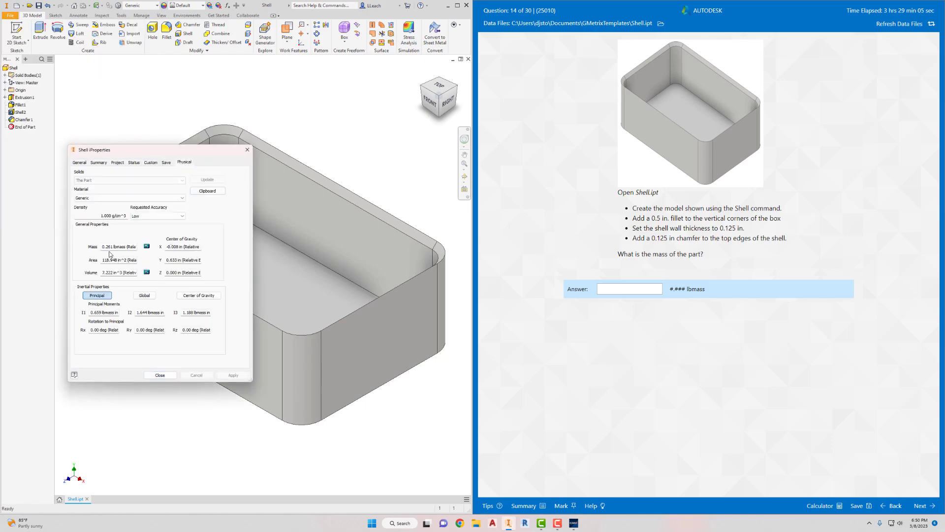
Enter 0.261 lbmass as the answer to question 14, submit it and continue to question 15.
click(623, 287)
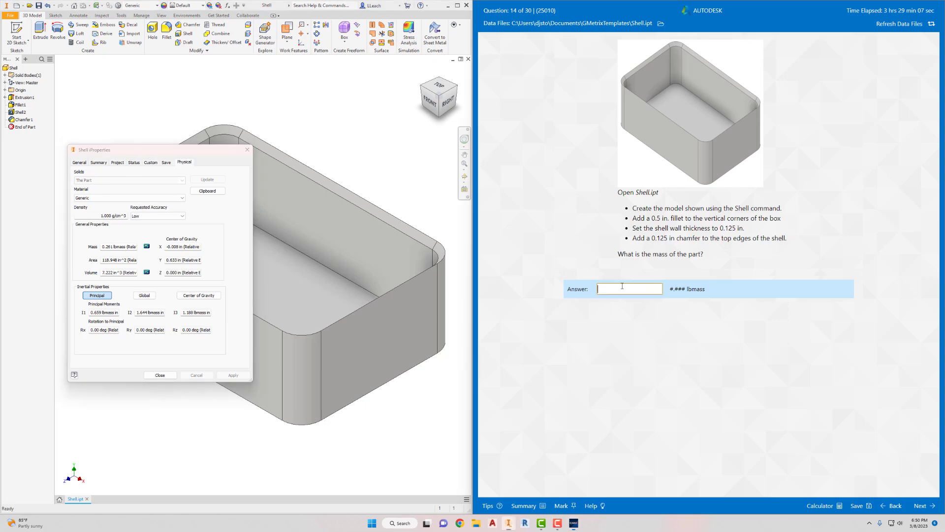
text(0.261)
click(920, 505)
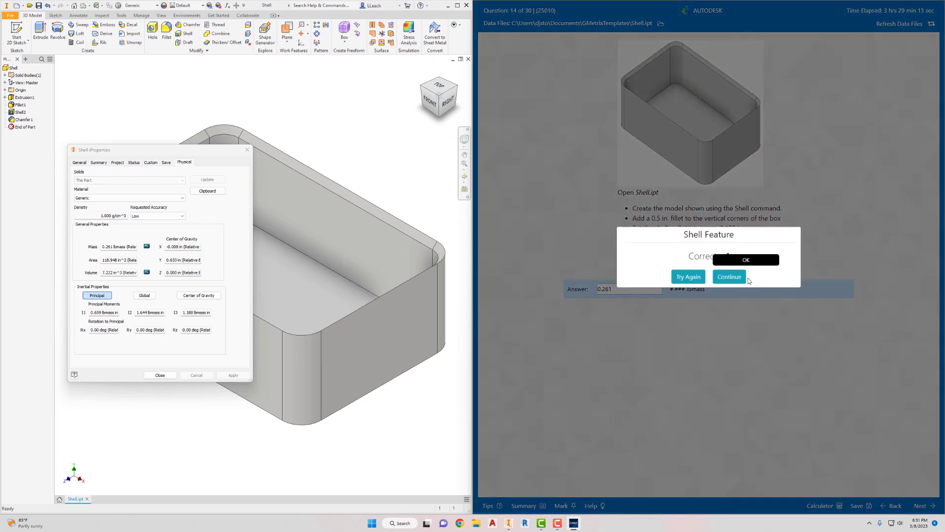
click(729, 276)
text(0.242)
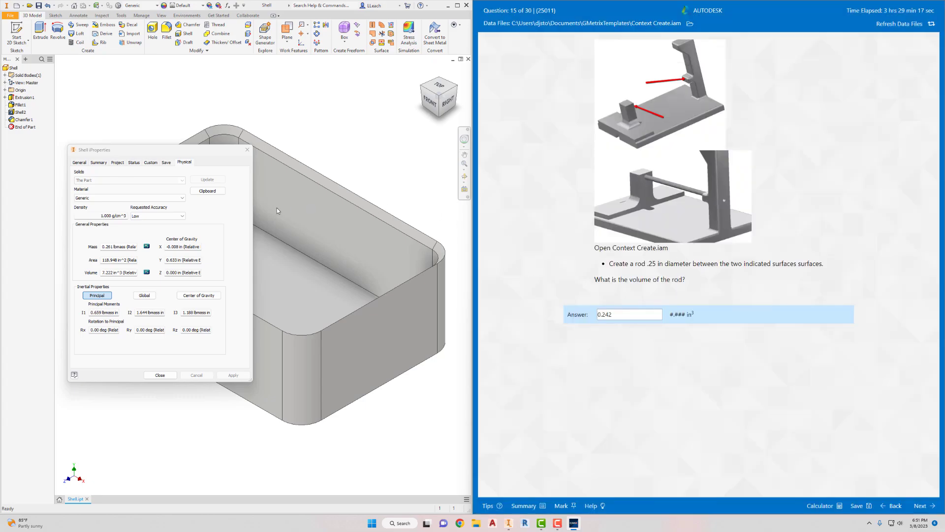
Close the iProperties of the Shell part and clear the existing answer to question 15.
click(248, 150)
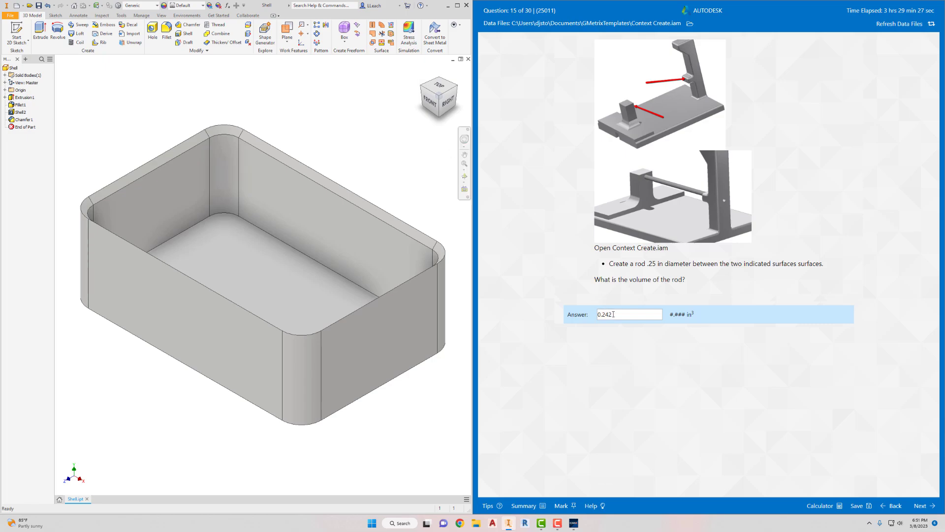
click(613, 314)
key(BackSpace)
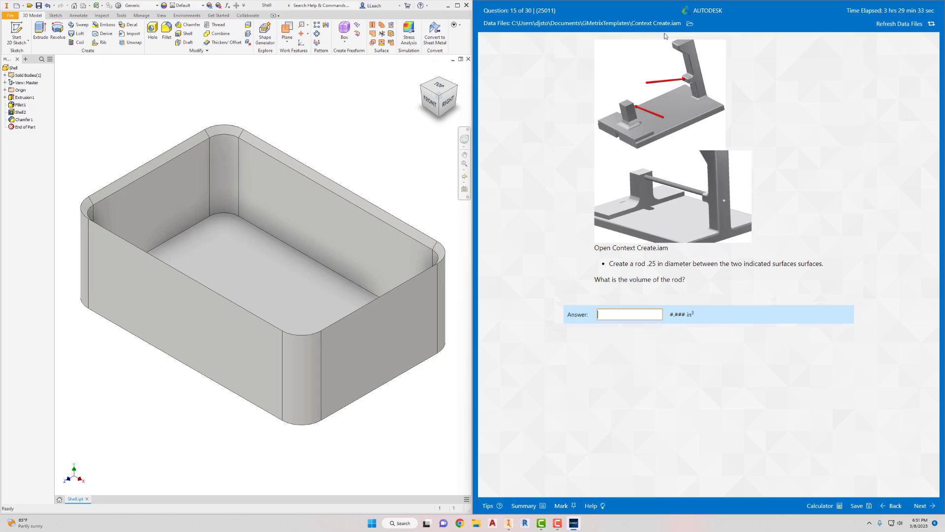
Close the Shell part without saving its changes.
click(12, 16)
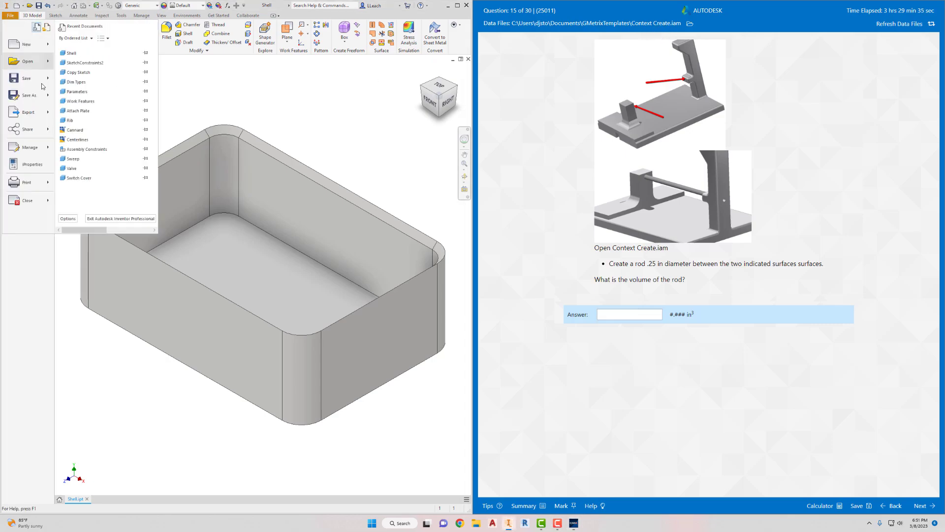
click(22, 200)
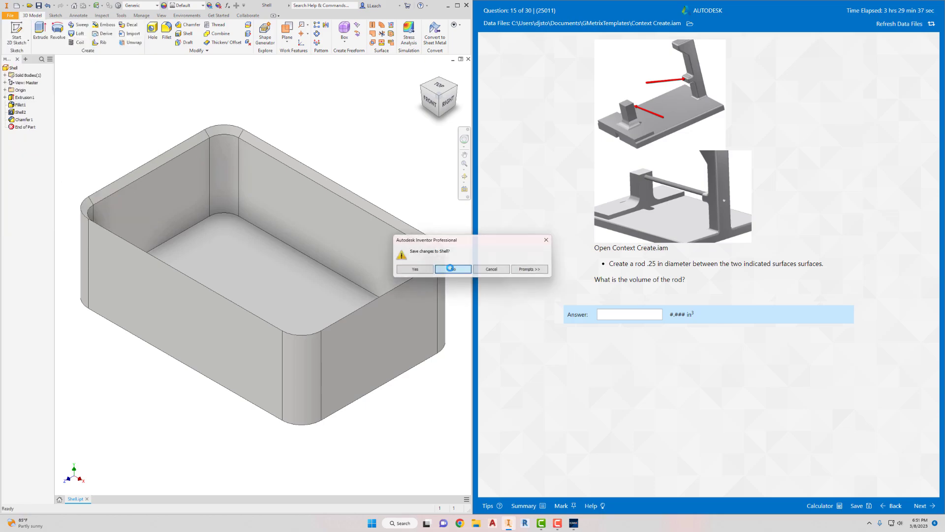
click(449, 269)
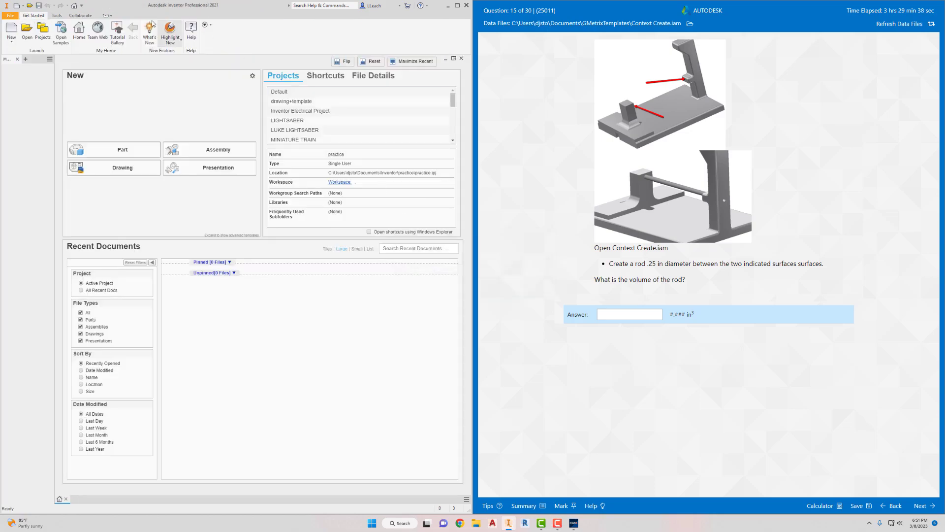
Open the Context Create assembly from the GMetrixTemplates folder.
click(26, 29)
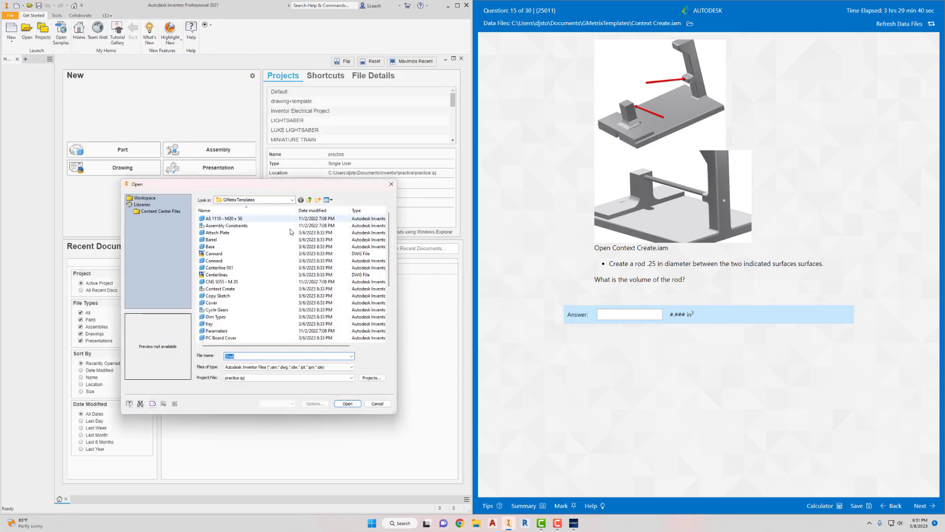
click(229, 289)
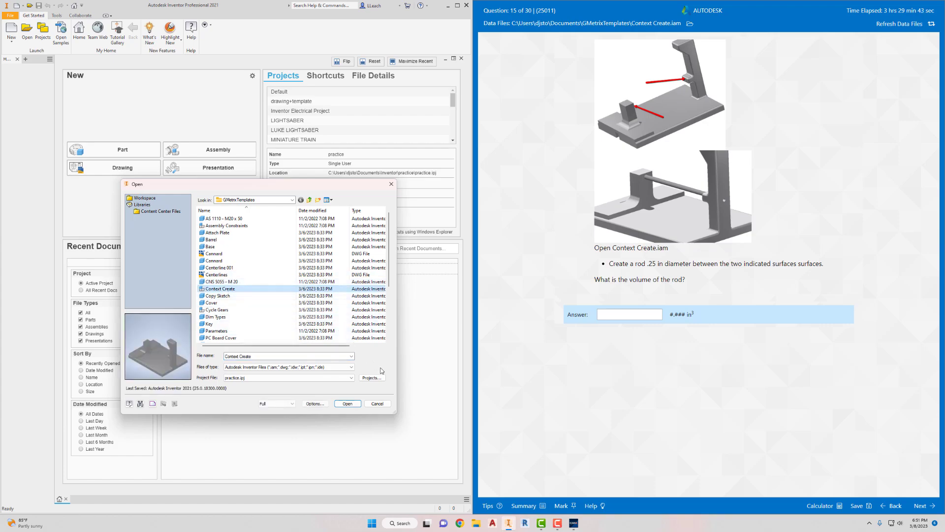
click(347, 404)
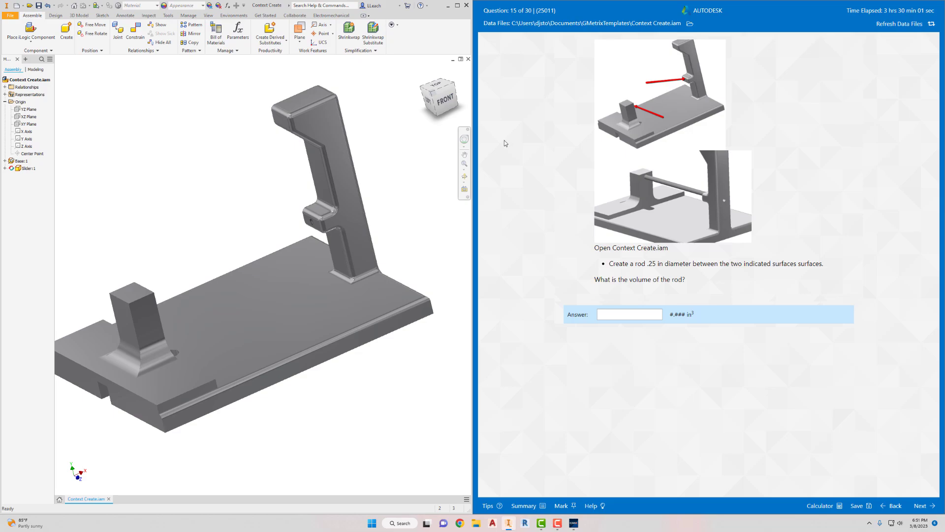
Create a new in-place component from Standard.ipt on the upright's small boss face containing the hole.
mouse_move(292, 193)
middle_down()
mouse_move(325, 171)
mouse_move(296, 187)
middle_up()
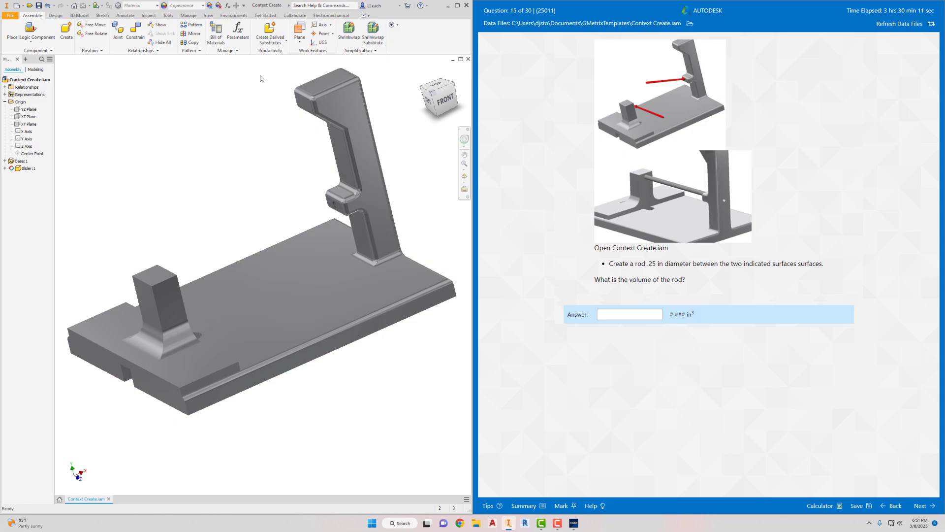
click(67, 32)
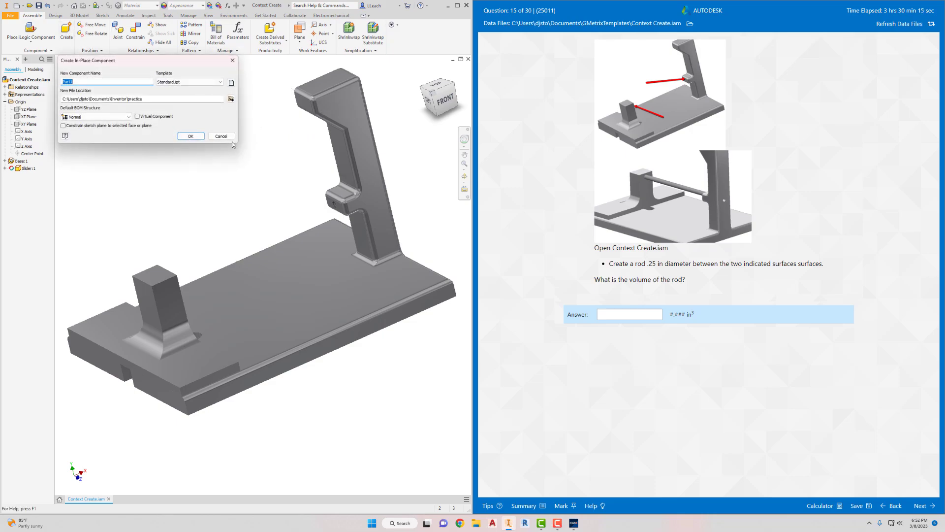
click(190, 136)
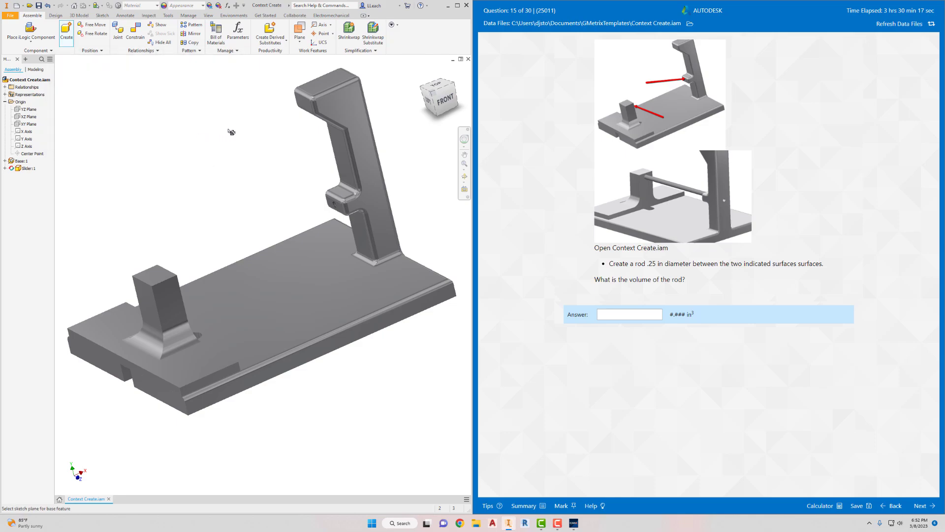
scroll(340, 207, up, 5)
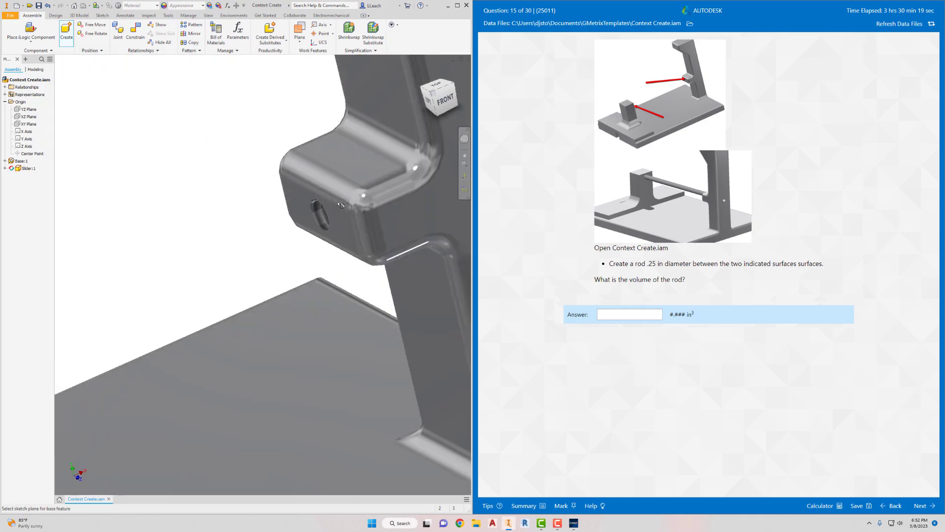
click(341, 217)
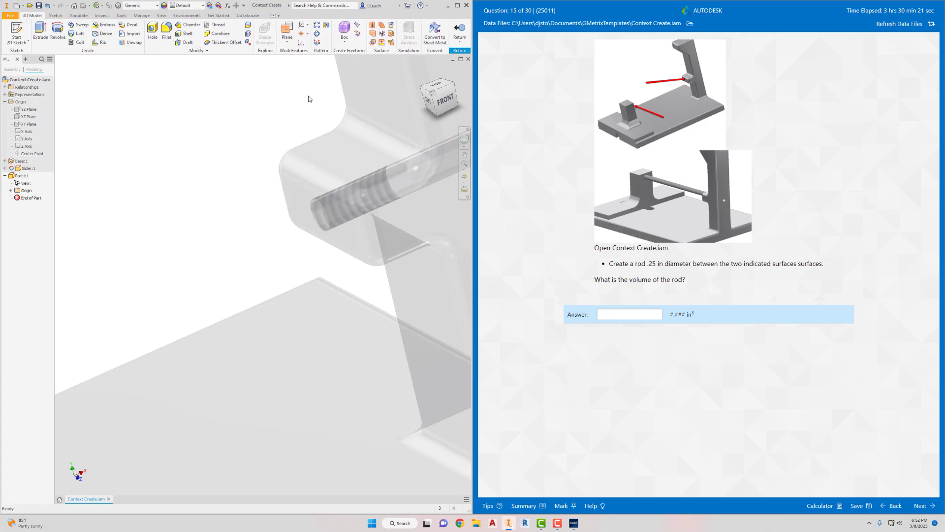
Start a 2D sketch on the new part's origin plane that lies on the boss face.
click(13, 46)
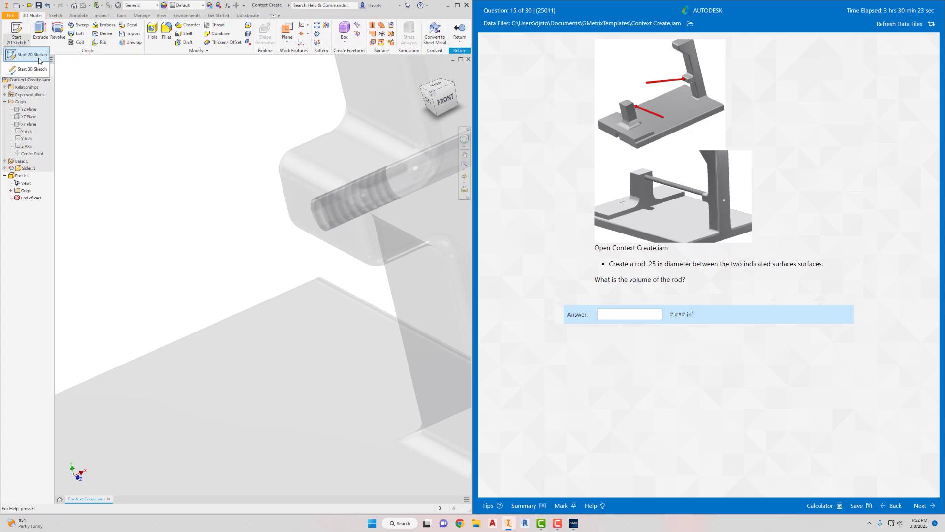
click(32, 54)
key(F6)
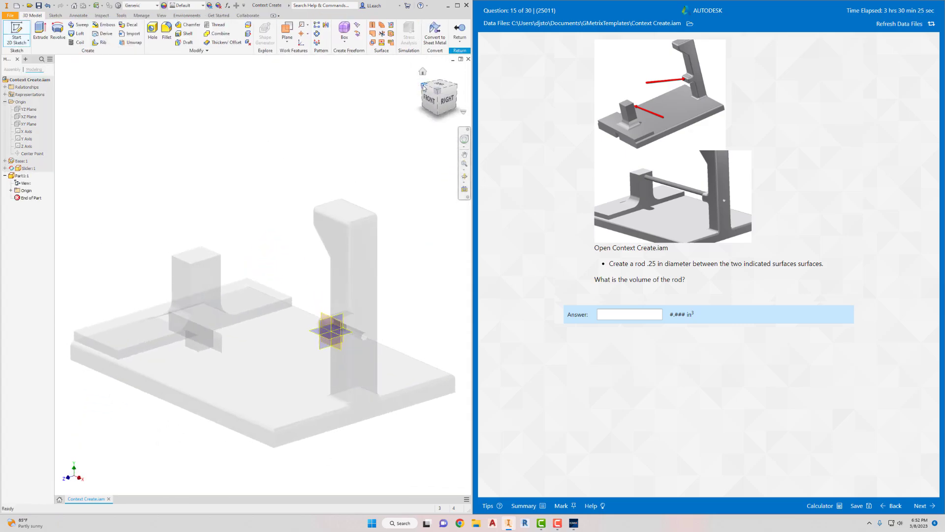
click(424, 85)
scroll(350, 252, up, 5)
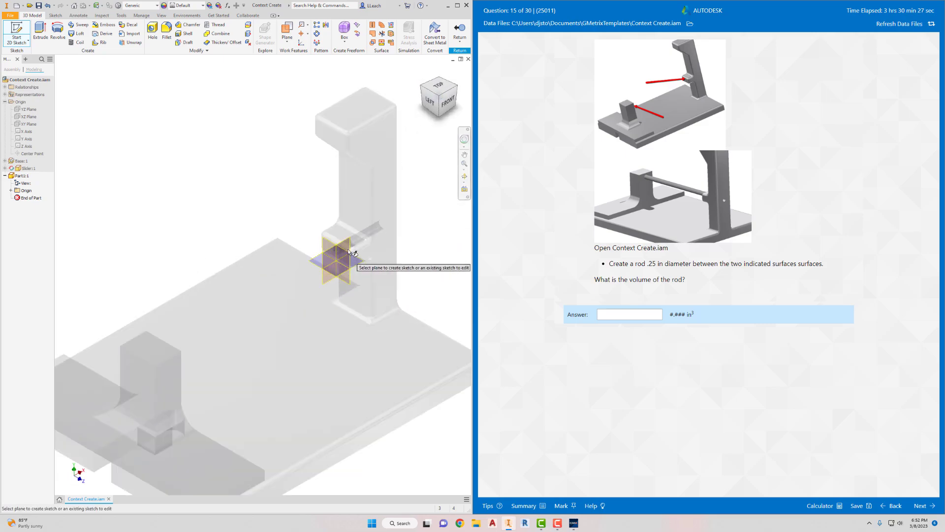
scroll(348, 250, up, 5)
click(326, 270)
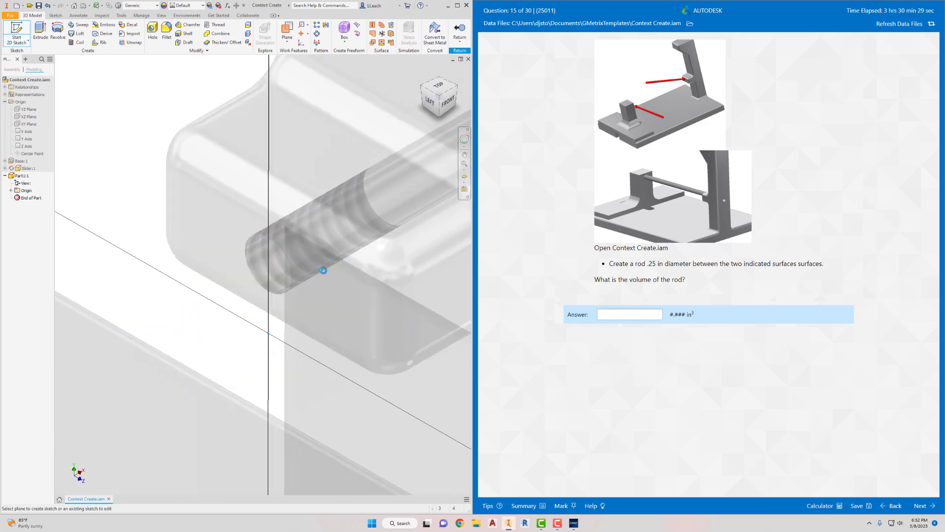
mouse_move(296, 158)
middle_down()
mouse_move(333, 169)
mouse_move(331, 190)
middle_up()
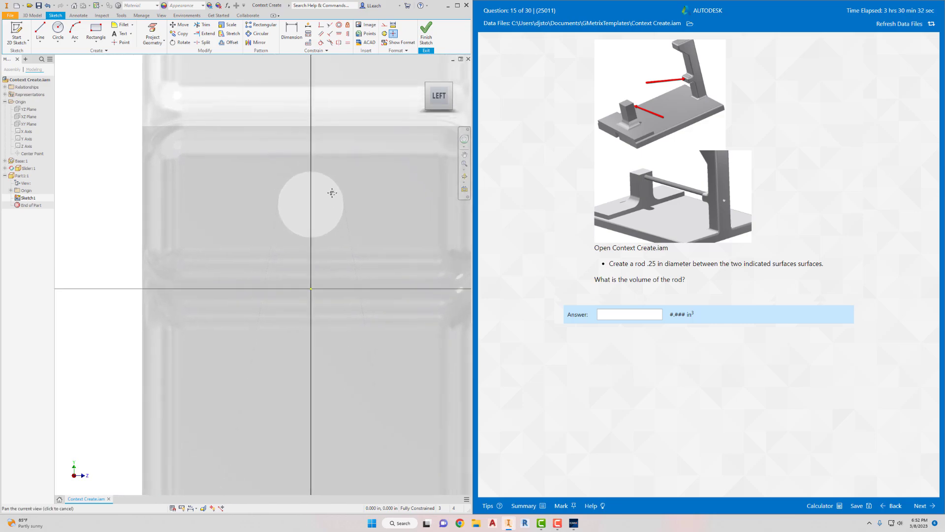
Project the circular edge of the boss hole into the sketch.
click(58, 42)
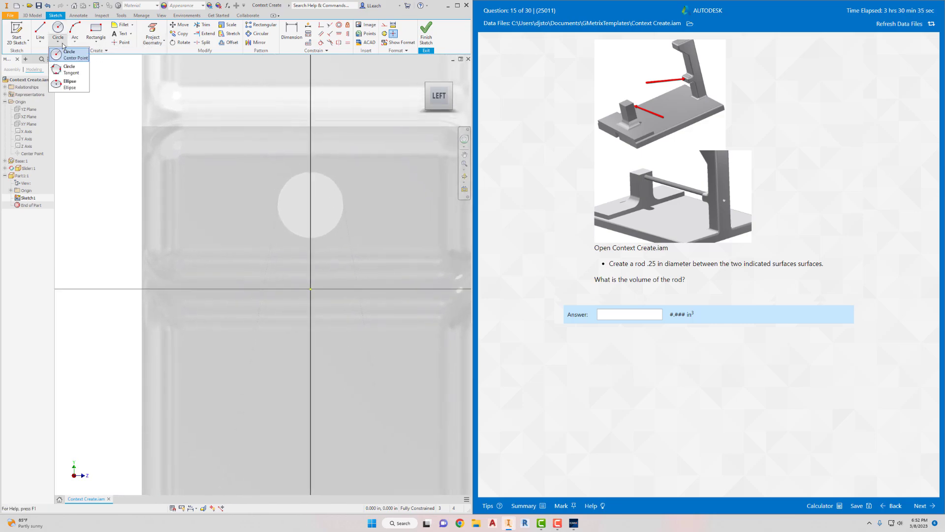
click(70, 57)
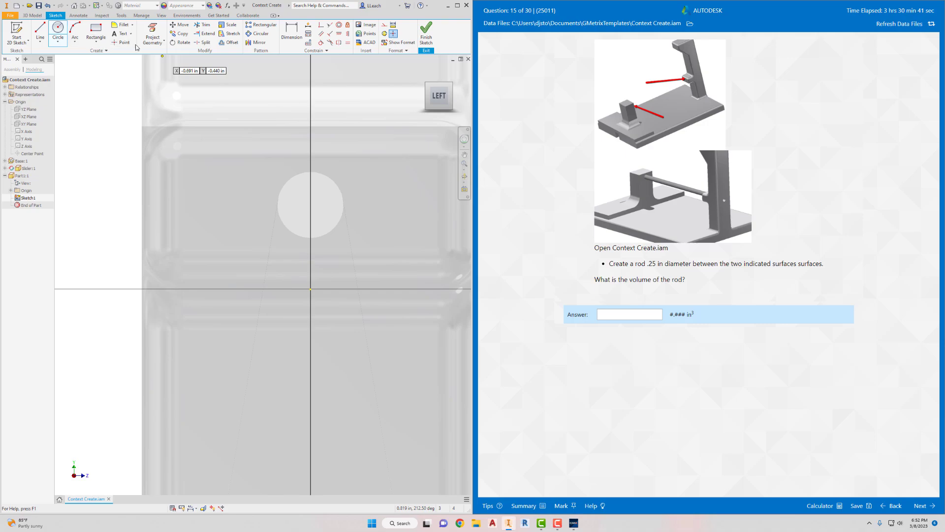
click(153, 43)
click(178, 57)
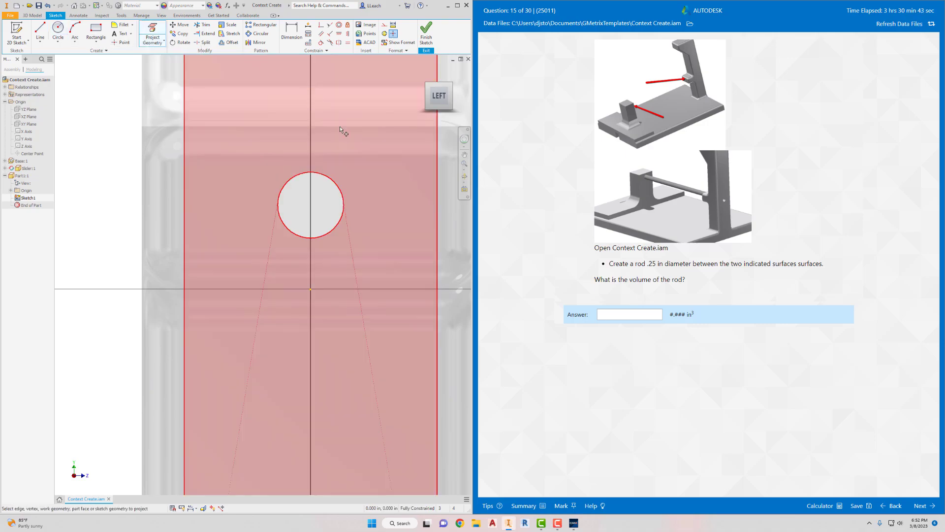
click(339, 186)
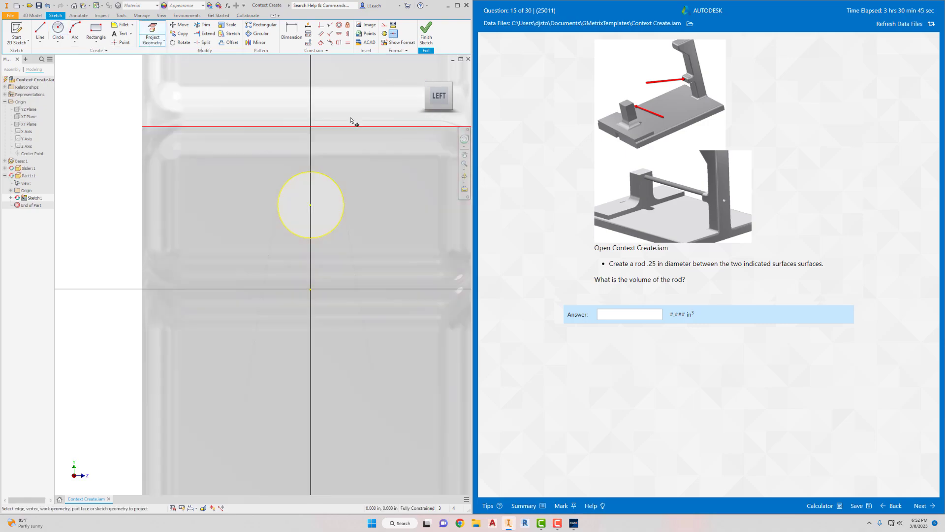
Sketch a 0.25 in diameter circle centred on the projected hole and finish the sketch.
click(59, 43)
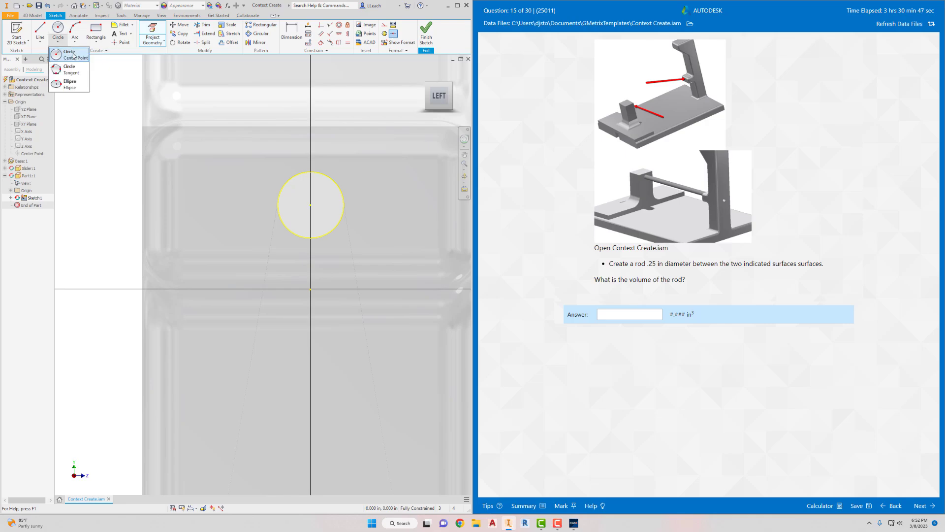
click(73, 56)
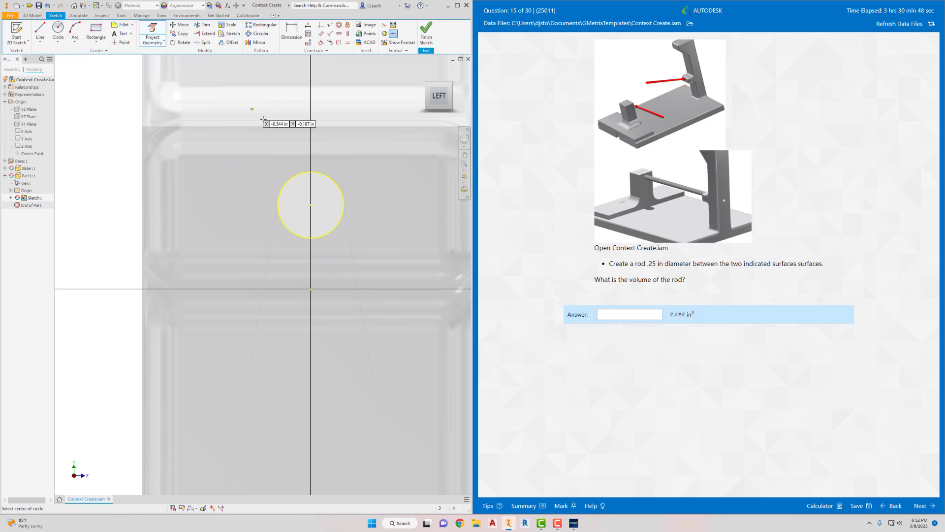
click(310, 205)
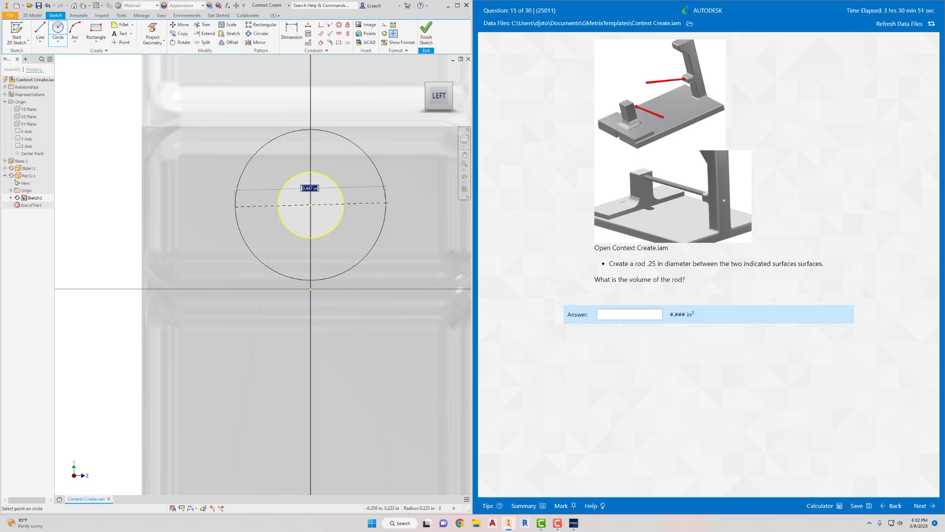
key(BackSpace)
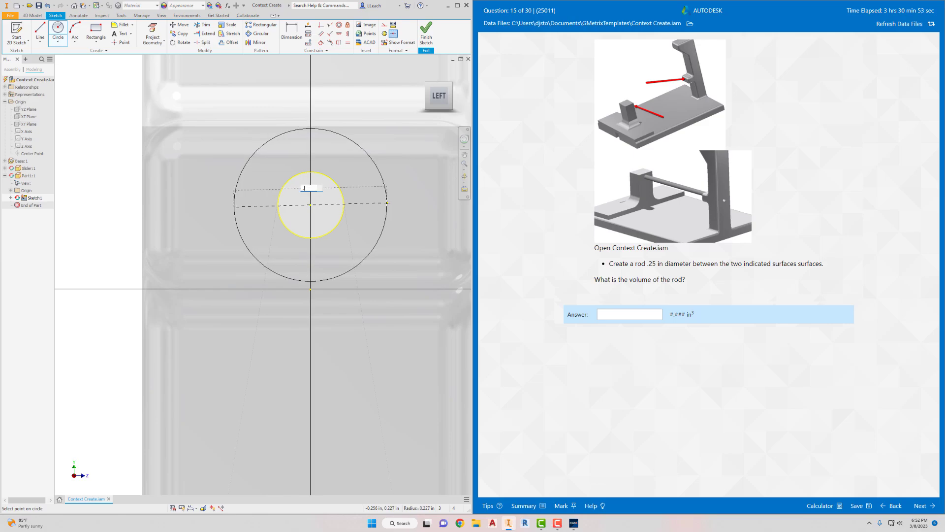
key(Return)
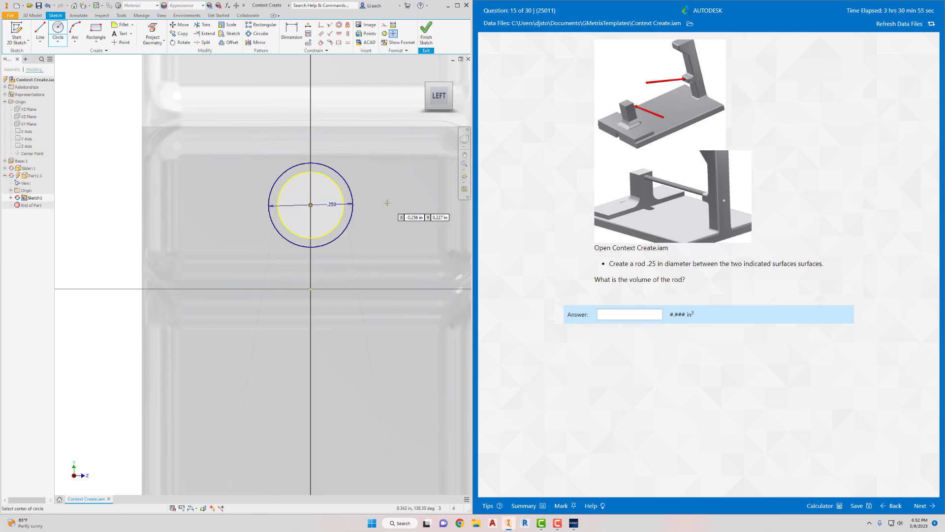
click(425, 44)
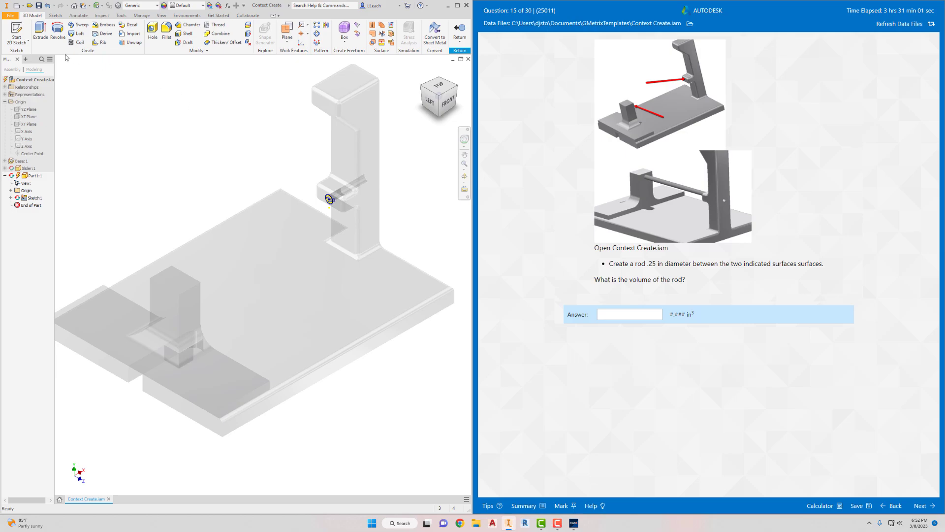
Start an extrusion using both the outer ring and the inner region of the 0.25 in circle as profiles.
click(41, 31)
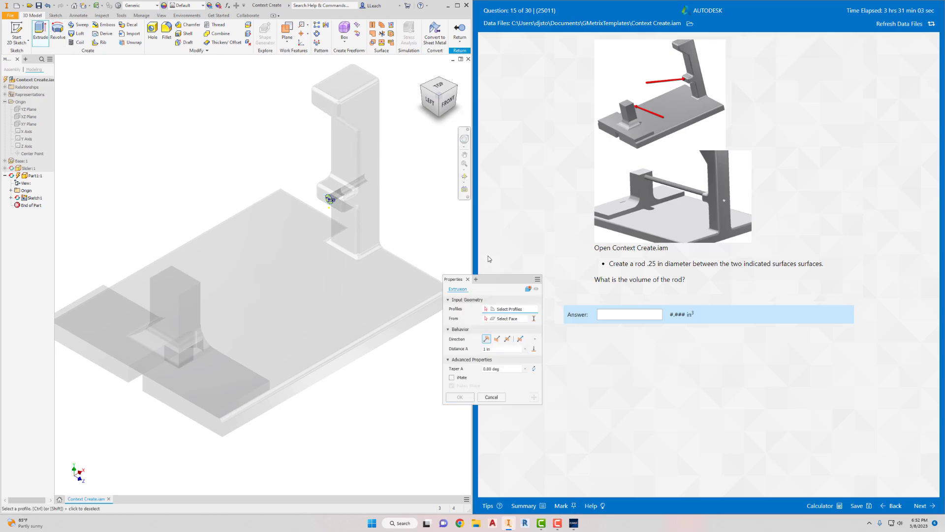
scroll(329, 209, up, 5)
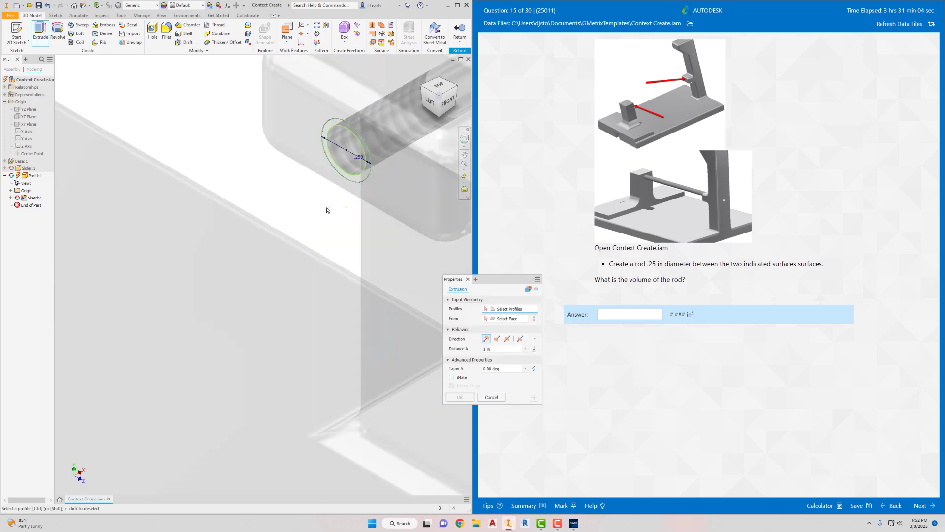
click(343, 172)
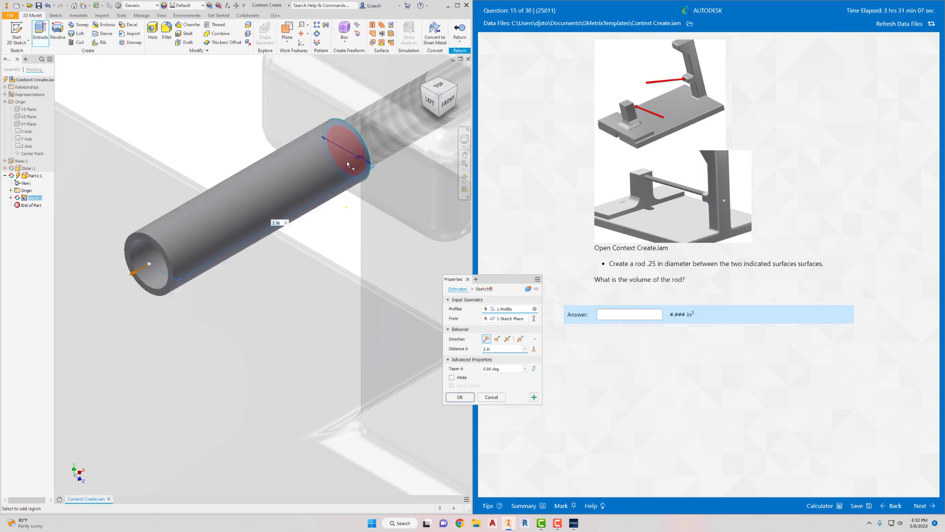
click(347, 164)
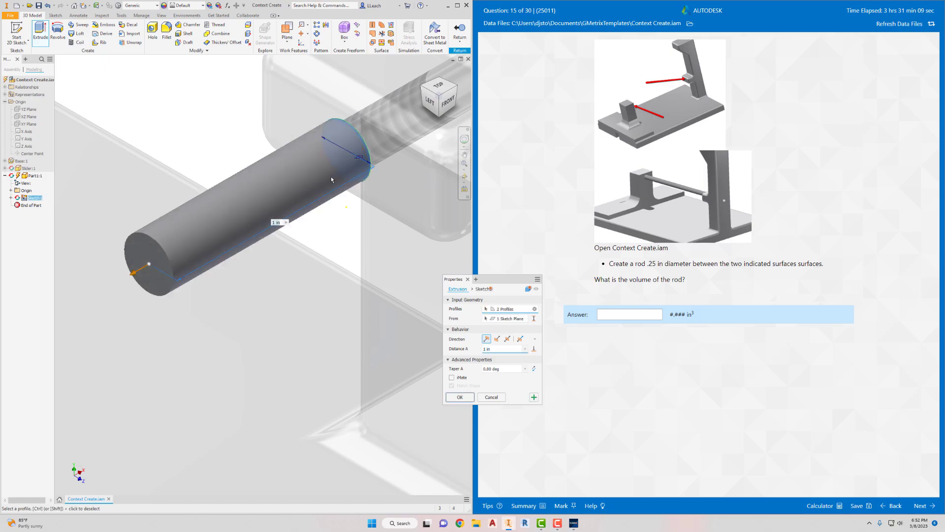
scroll(275, 233, up, 5)
scroll(327, 250, down, 8)
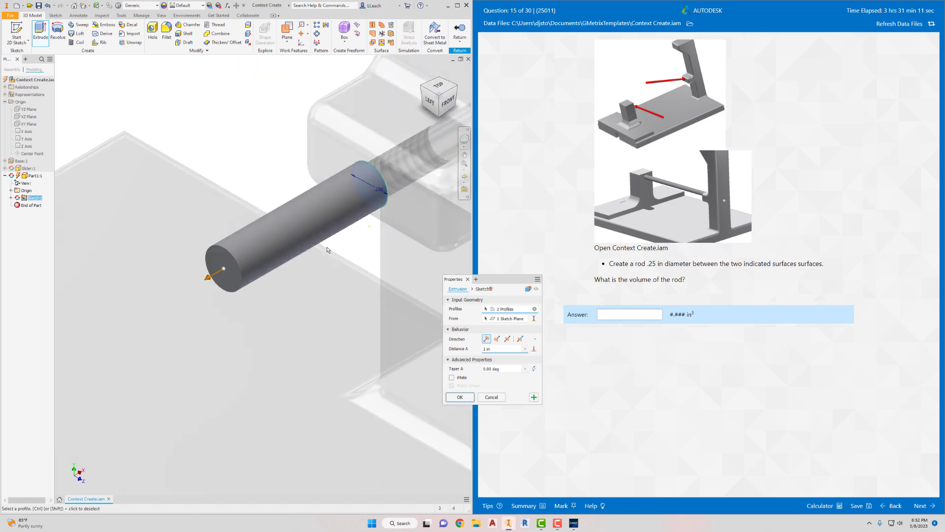
middle_drag(364, 233, 416, 176)
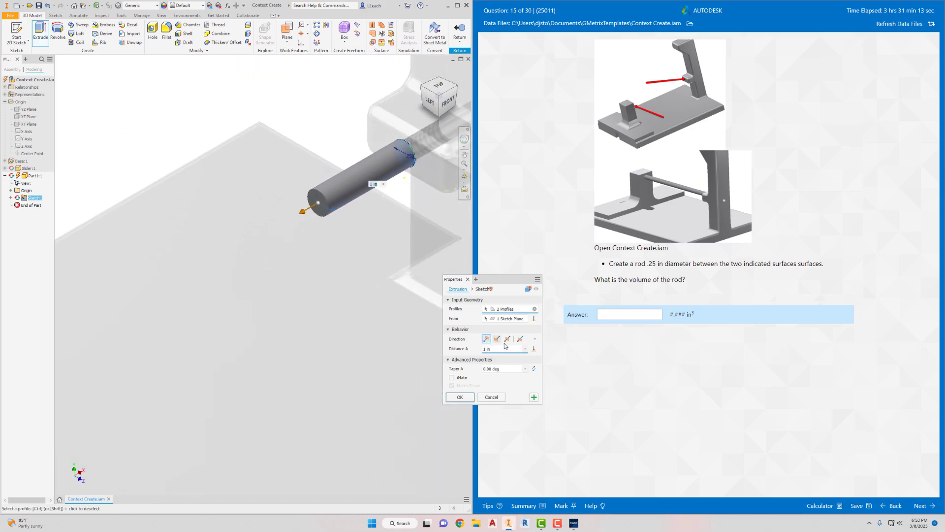
End the rod extrusion at the slider block's face opposite the boss and create it.
click(534, 349)
scroll(236, 201, up, 4)
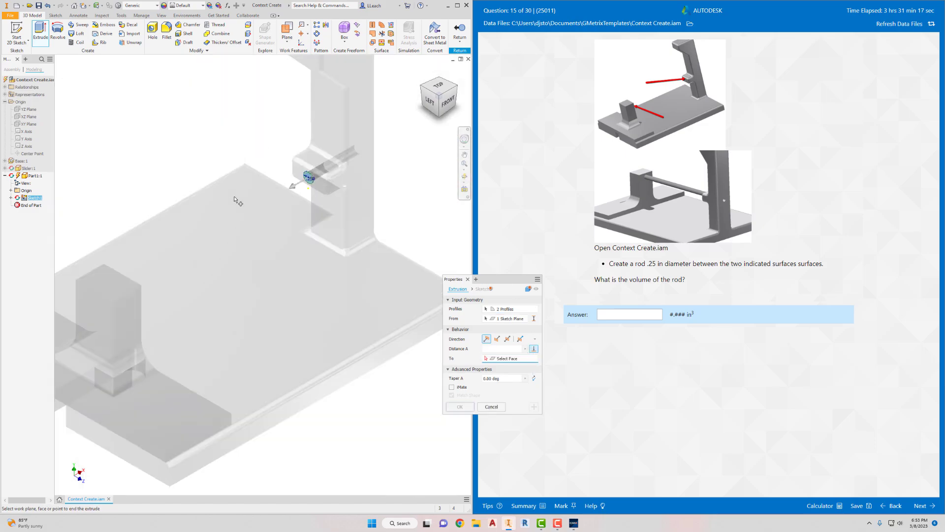
click(455, 95)
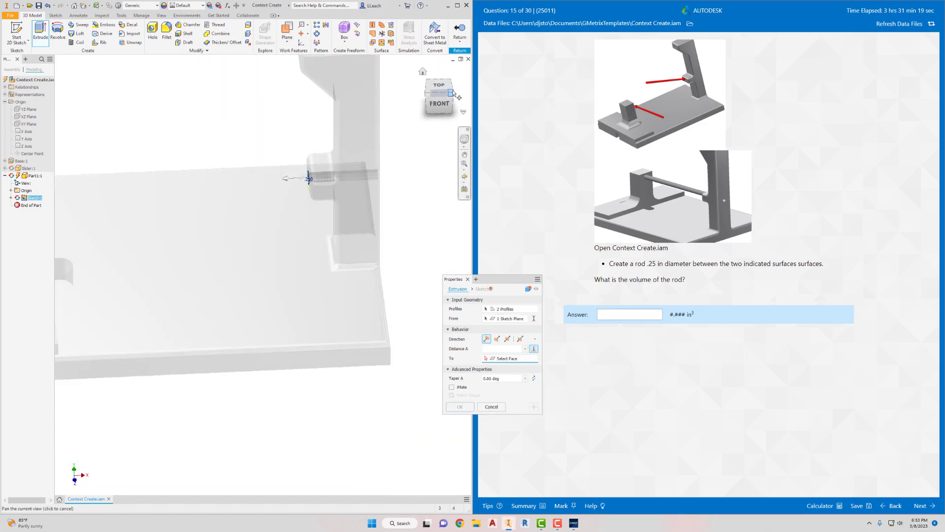
click(451, 93)
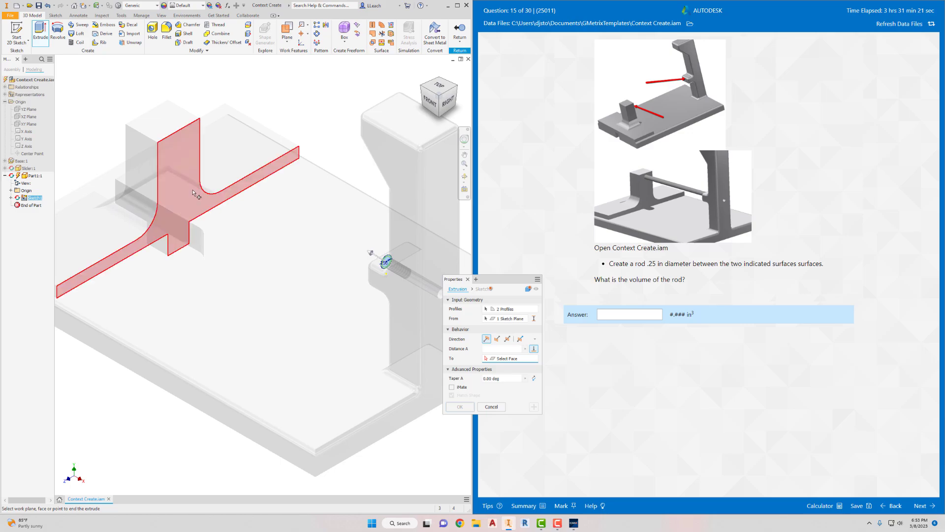
click(187, 194)
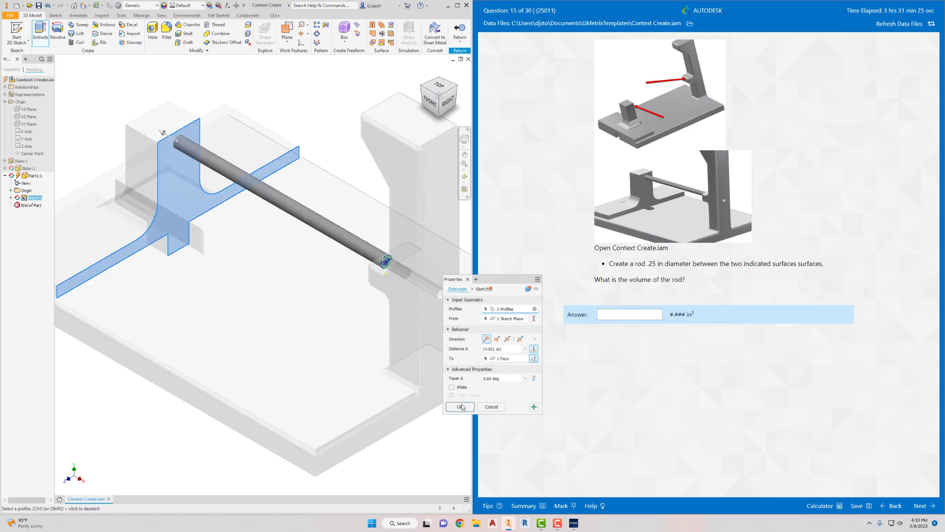
click(460, 407)
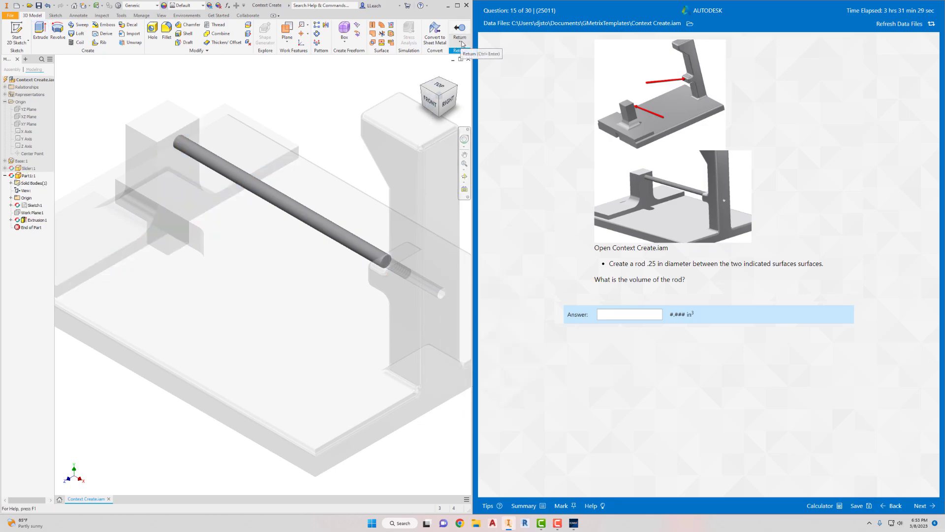
click(462, 44)
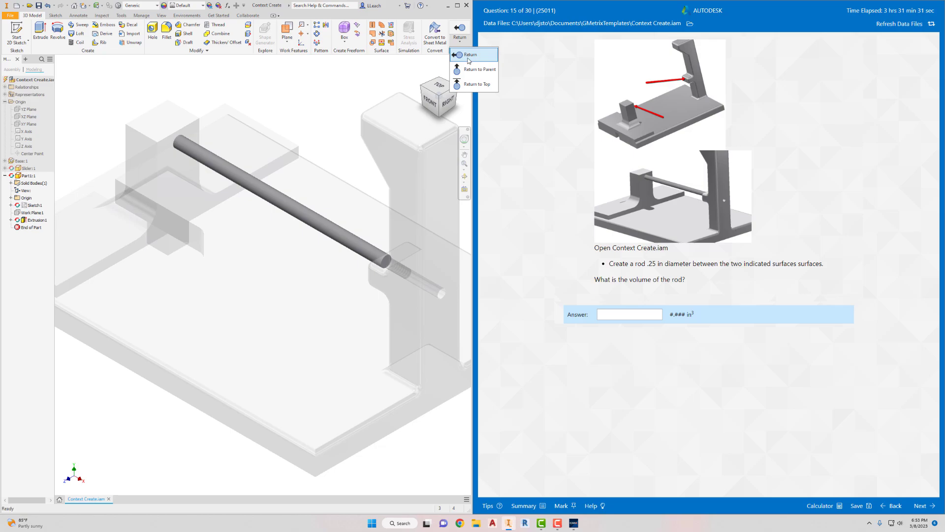
click(468, 55)
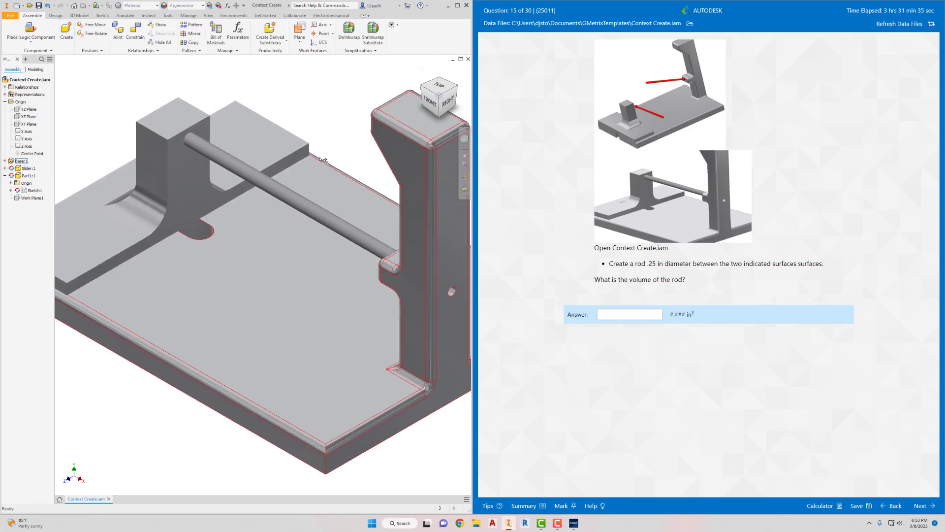
click(47, 7)
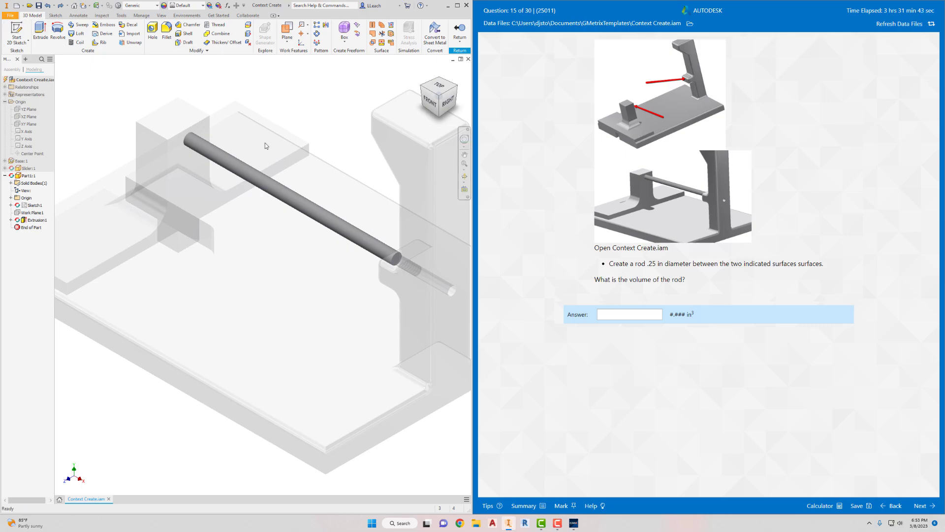
Calculate the rod part's physical properties in its iProperties and read its volume.
click(10, 15)
click(29, 165)
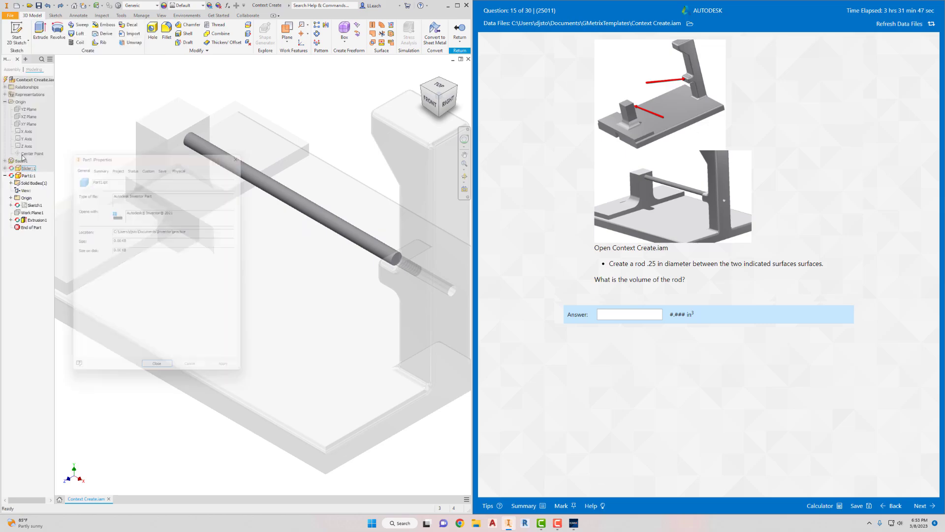
click(184, 162)
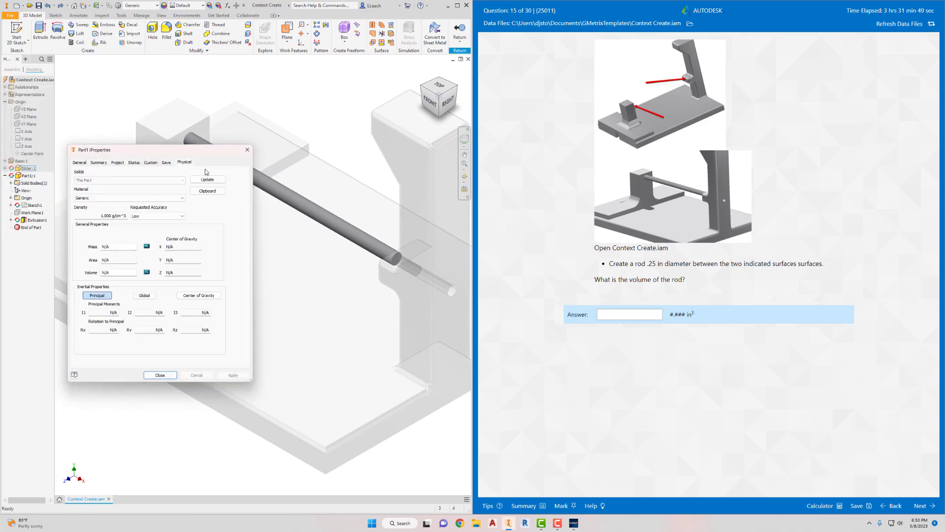
click(207, 179)
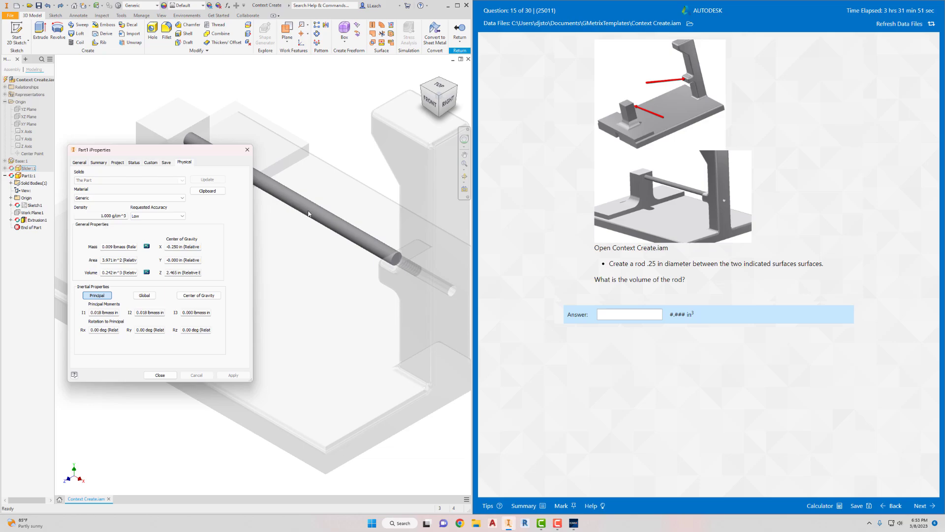
drag(217, 153, 277, 210)
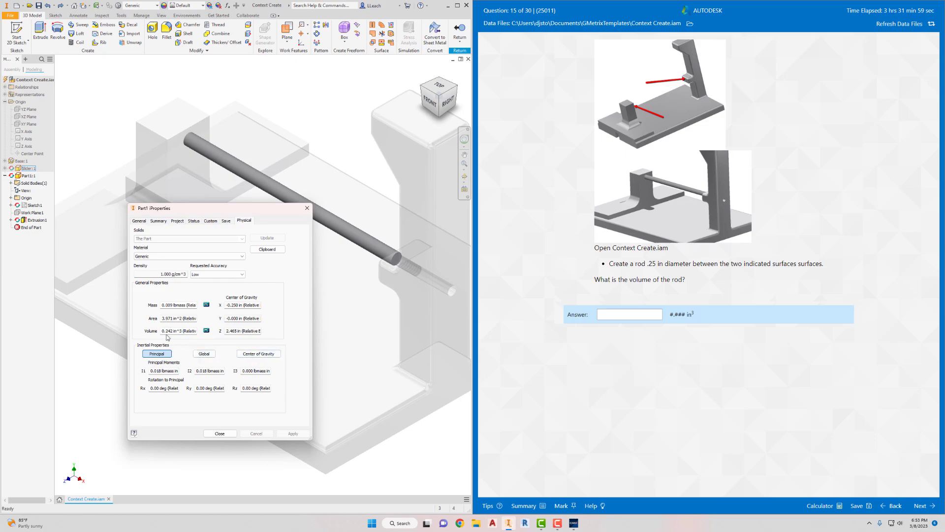
Answer question 15 with 0.242, submit it, close the part's iProperties and continue to question 16.
click(626, 311)
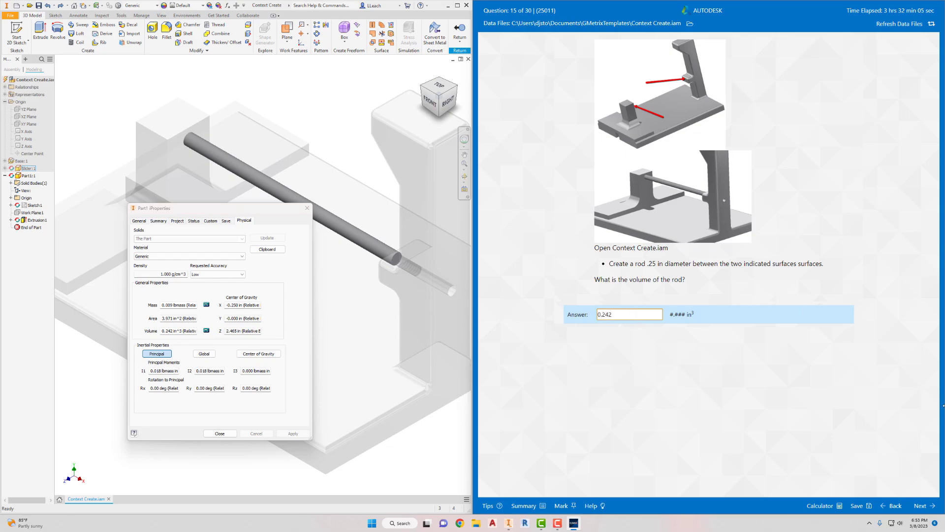
click(920, 505)
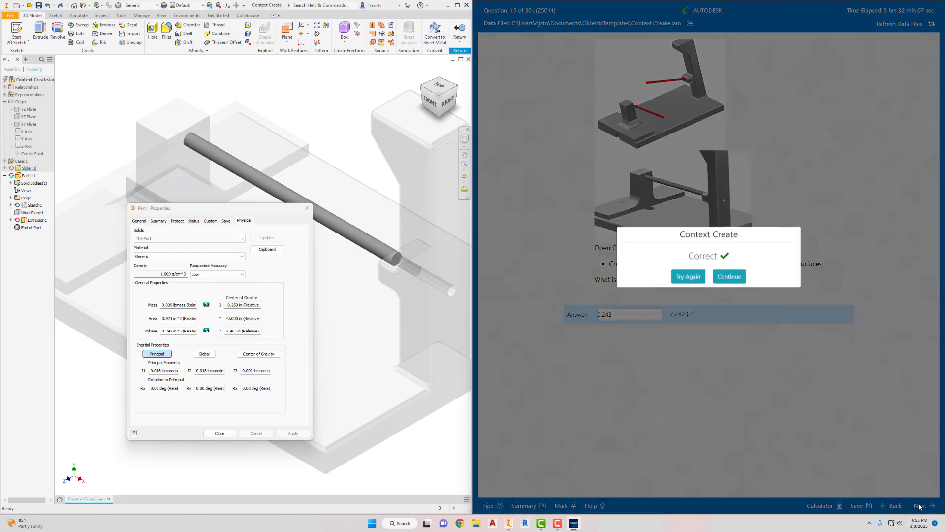
click(222, 435)
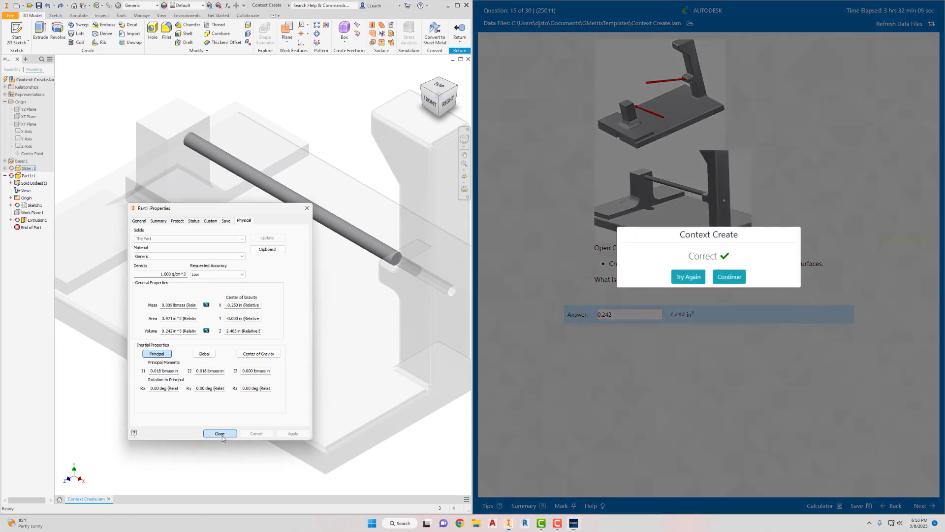
click(730, 278)
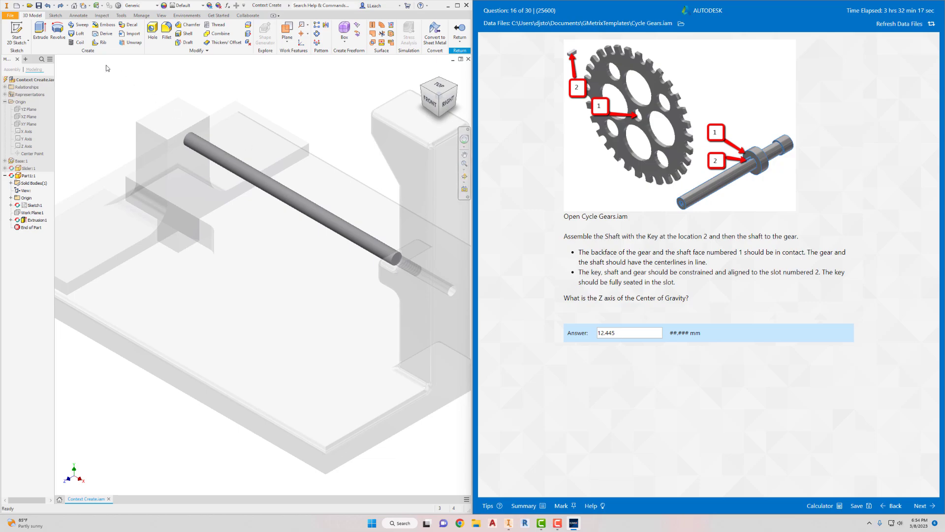
Close the Context Create assembly.
click(10, 16)
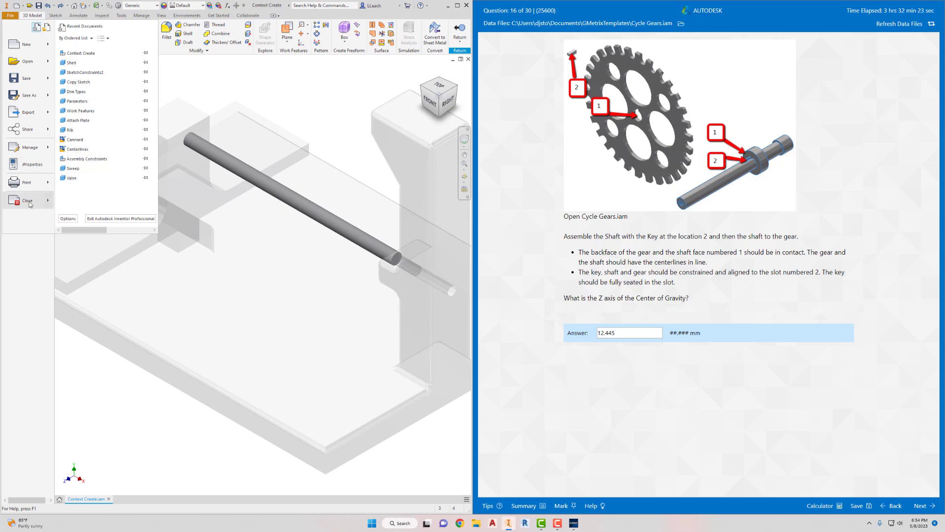
mouse_move(29, 204)
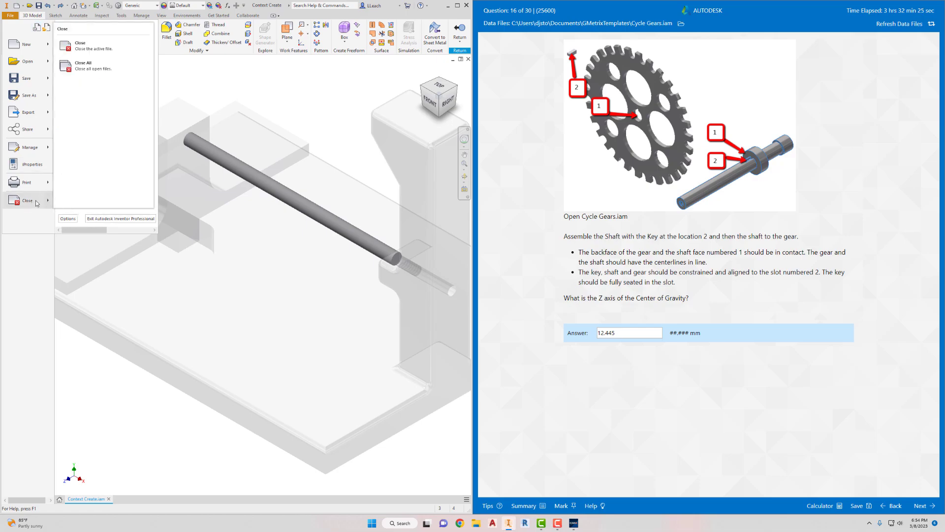
click(80, 45)
click(453, 269)
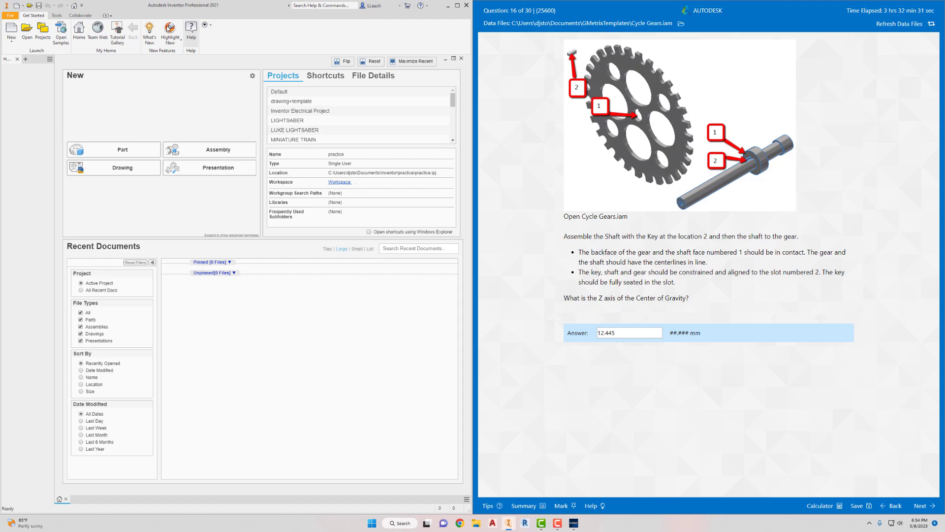
Open the Cycle Gears assembly from the GMetrixTemplates folder.
click(33, 35)
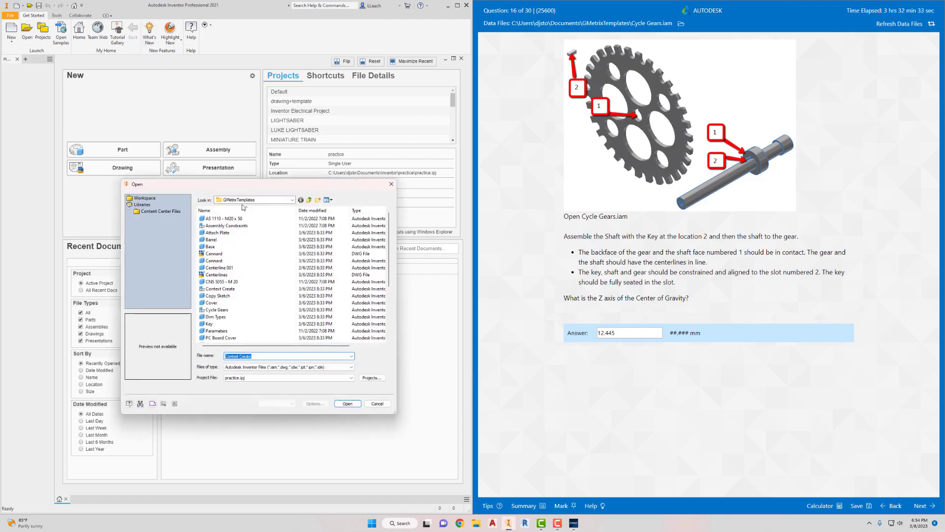
scroll(237, 281, down, 1)
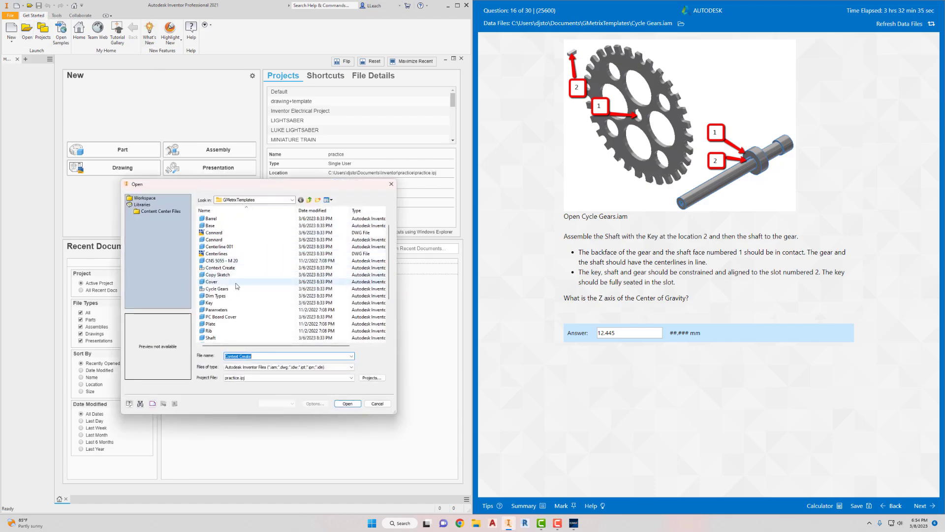
click(227, 289)
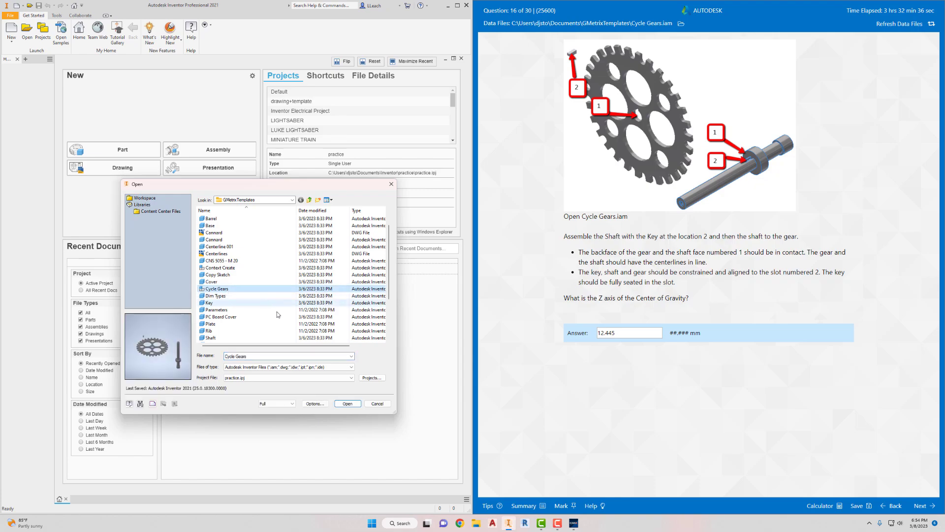
click(351, 405)
Examine the loose key, the sprocket's keyed centre hole and the slot at the shaft's collar.
scroll(301, 253, down, 3)
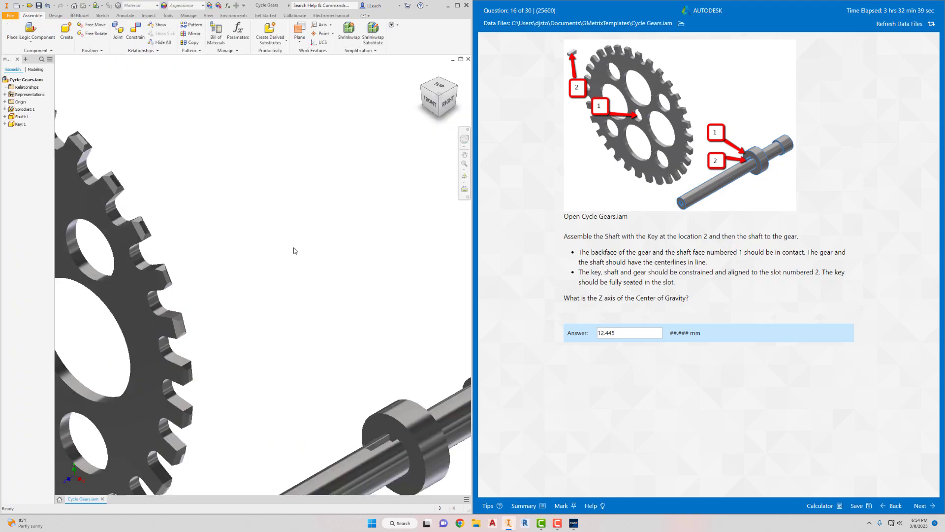
scroll(294, 251, up, 5)
scroll(266, 231, down, 3)
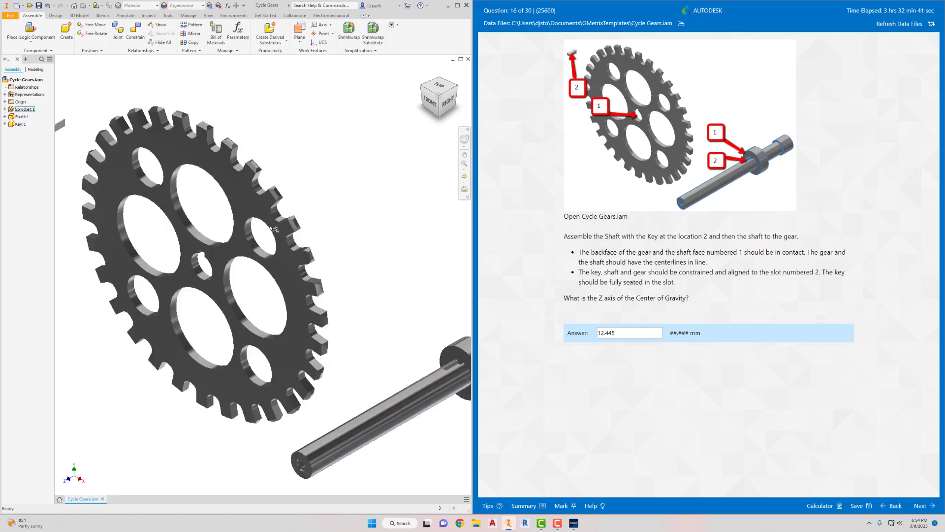
scroll(273, 229, up, 3)
middle_drag(270, 226, 273, 226)
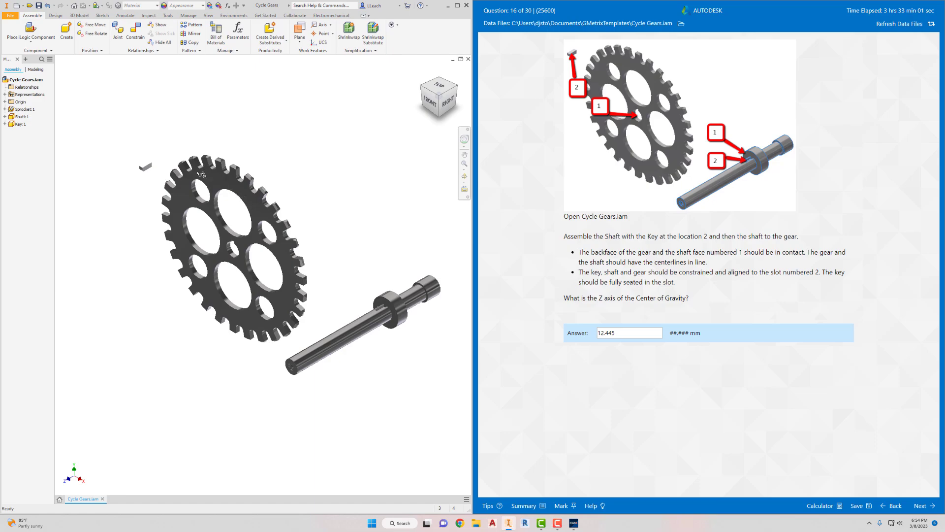
scroll(158, 172, down, 1)
scroll(158, 173, up, 2)
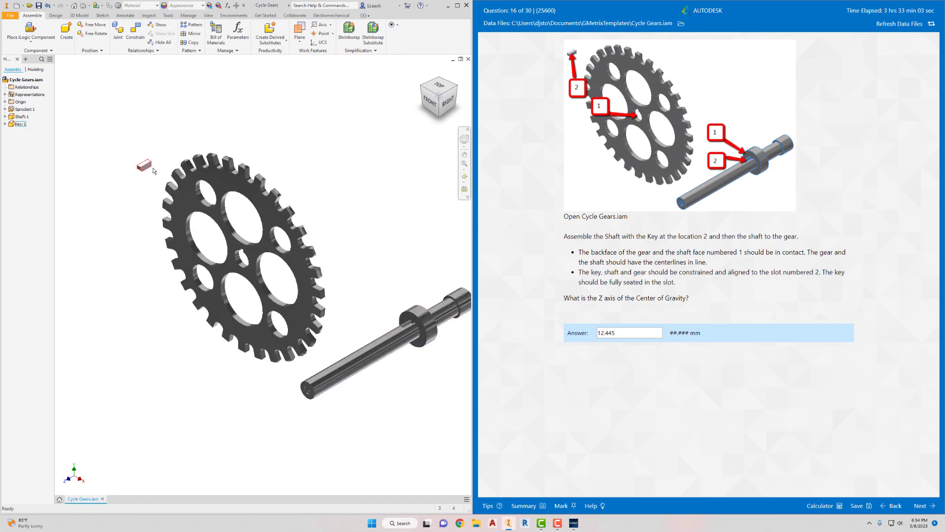
scroll(389, 311, up, 3)
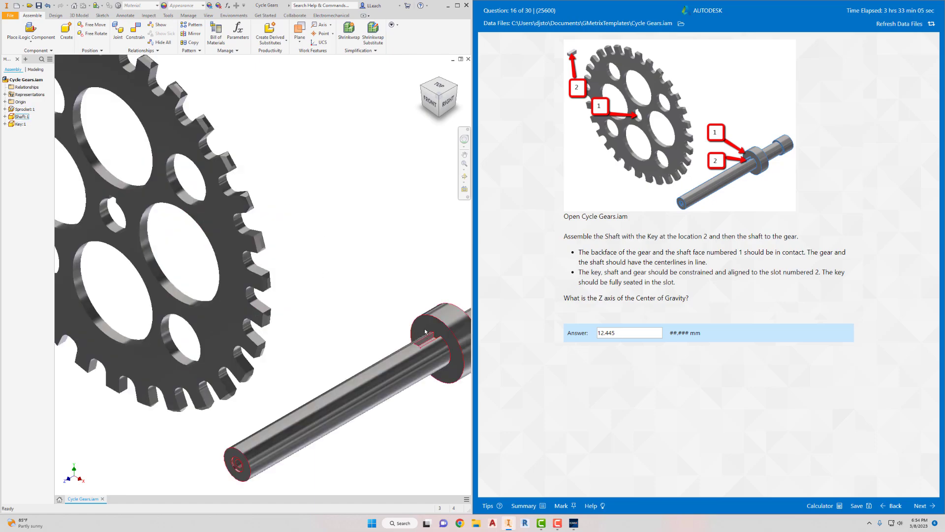
scroll(426, 331, down, 2)
middle_drag(415, 306, 404, 300)
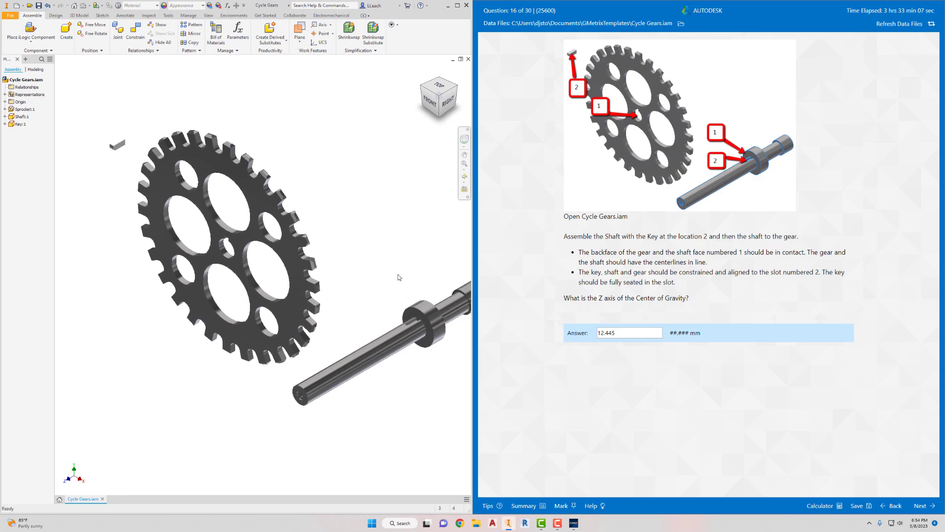
Mate the key's flat end face to the shaft collar face beside the slot with a 0.000 mm offset.
click(135, 34)
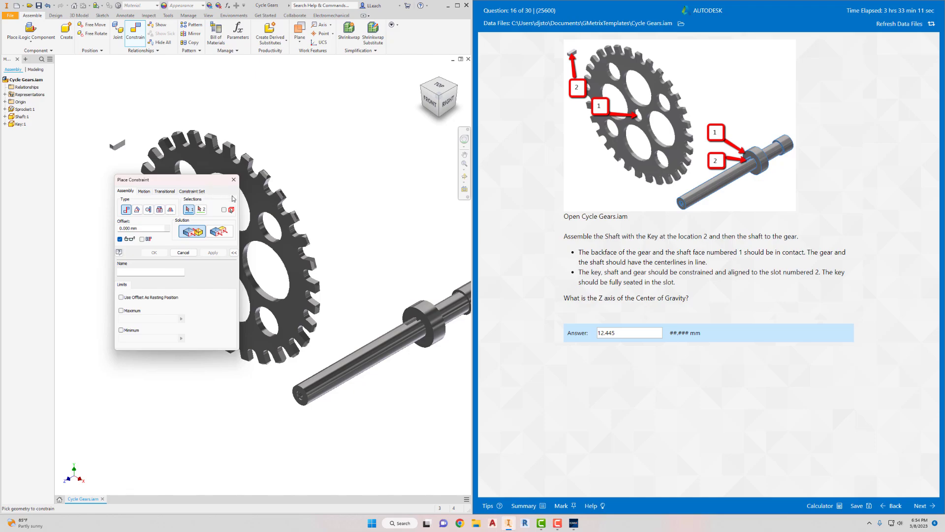
drag(212, 182, 245, 214)
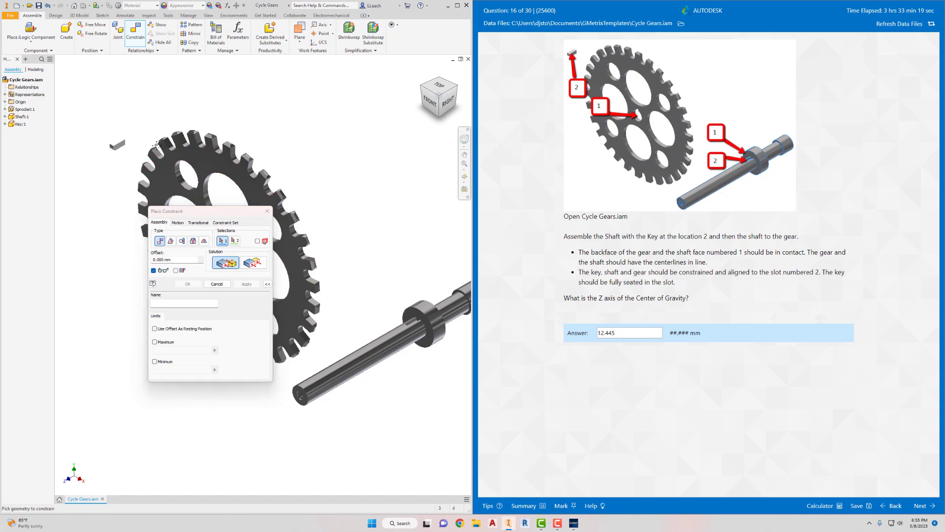
middle_drag(335, 74, 367, 76)
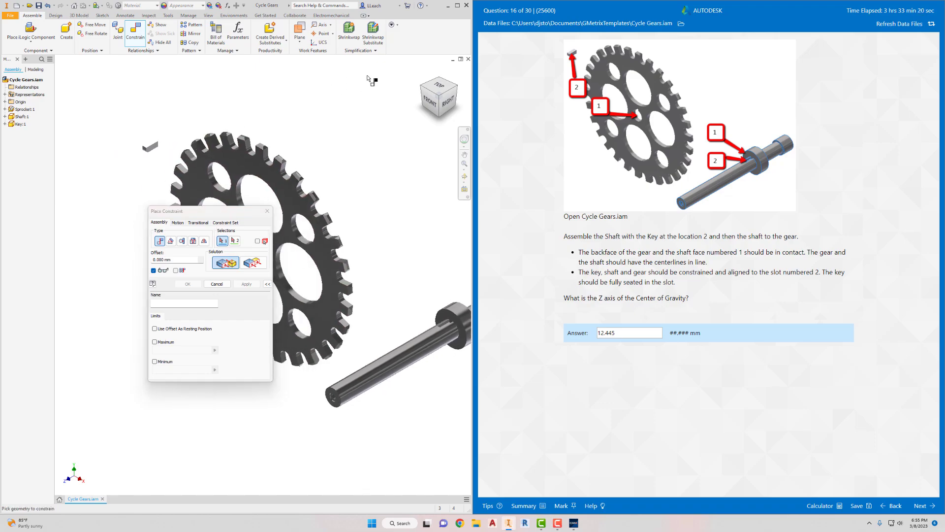
click(456, 87)
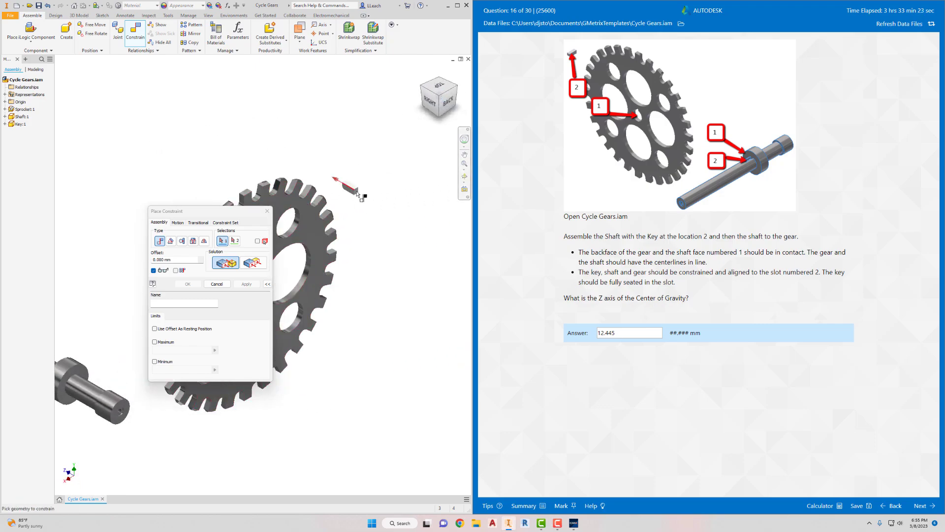
scroll(359, 193, up, 5)
click(358, 194)
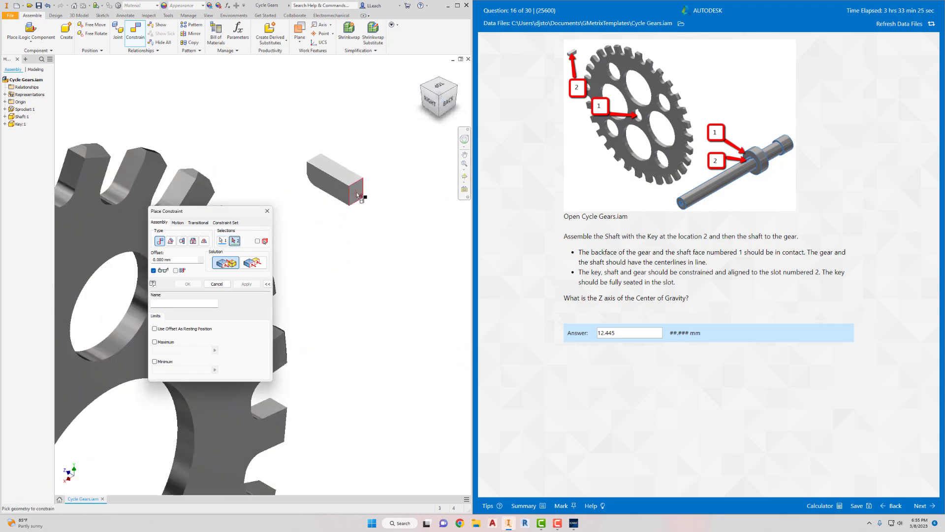
click(423, 88)
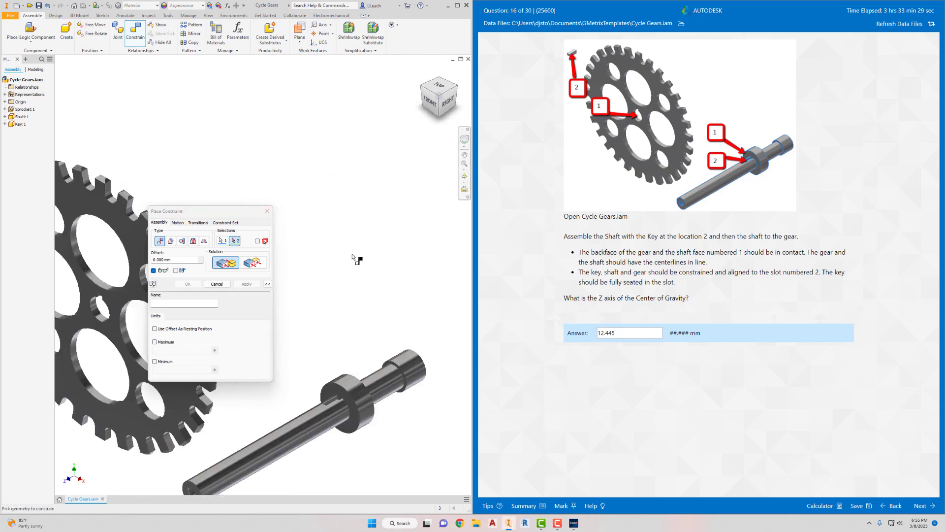
scroll(388, 241, up, 8)
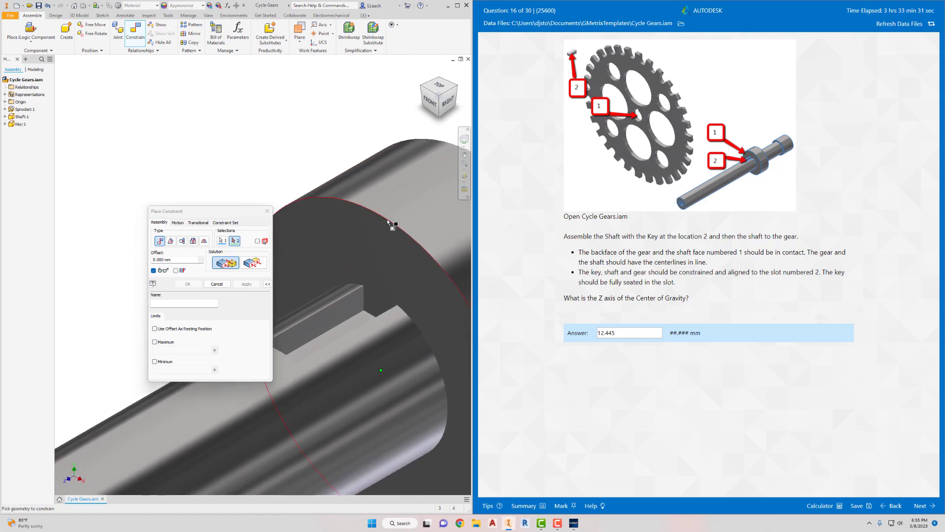
click(386, 258)
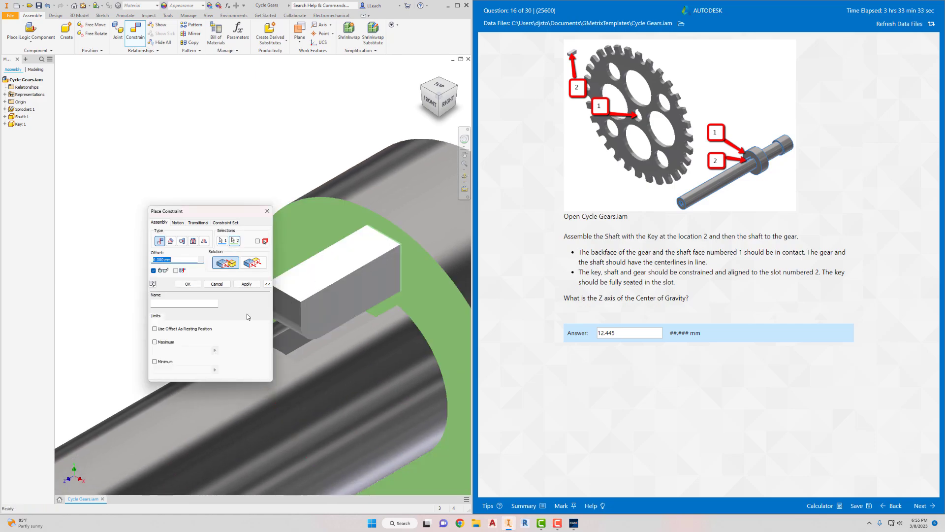
click(246, 284)
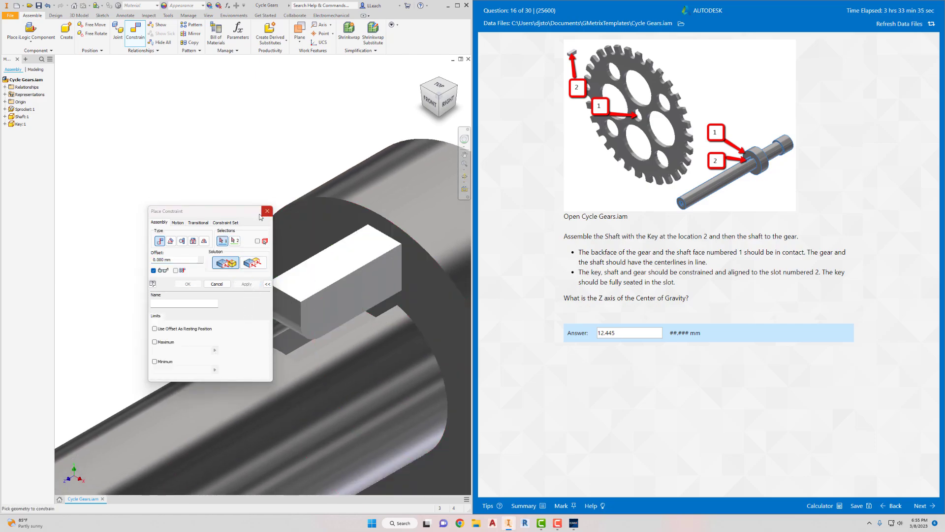
Mate the floor of the shaft's slot to the key's bottom face with a 0.000 mm offset.
drag(253, 217, 200, 168)
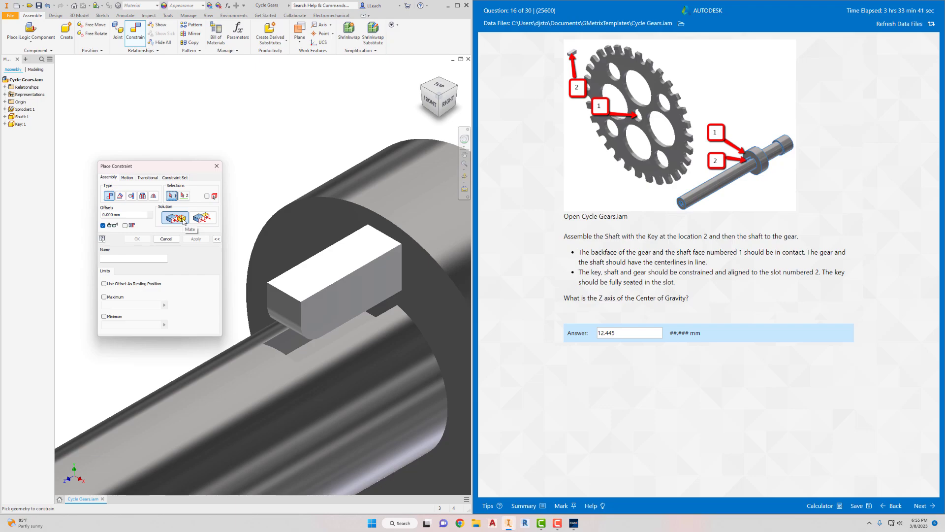
click(302, 350)
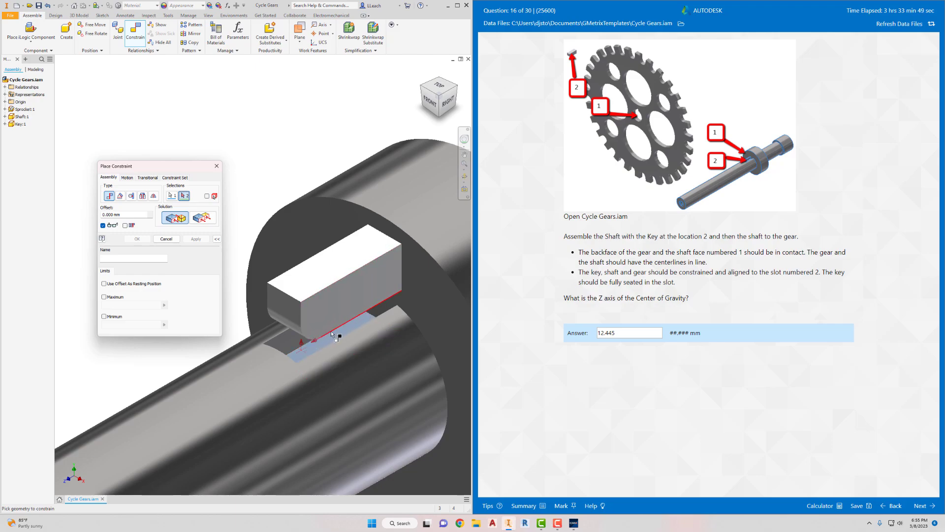
mouse_move(331, 331)
click(365, 343)
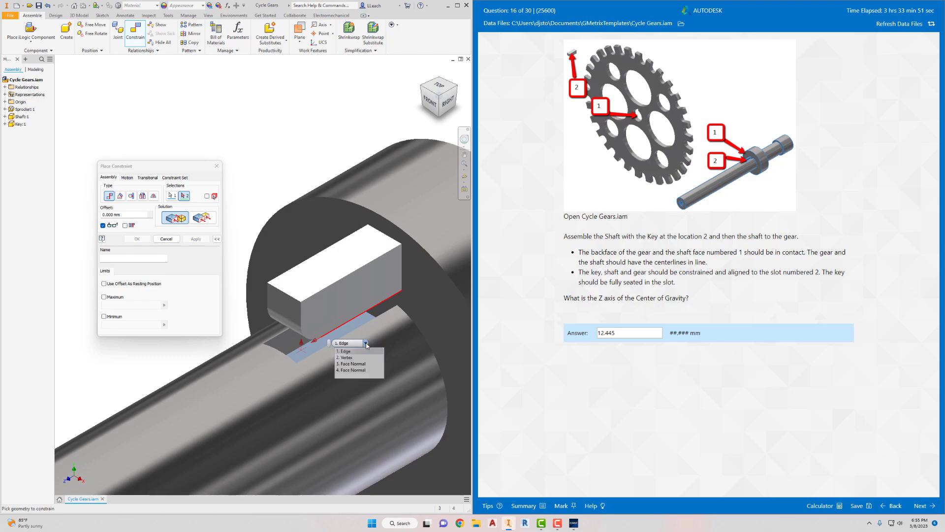
click(352, 370)
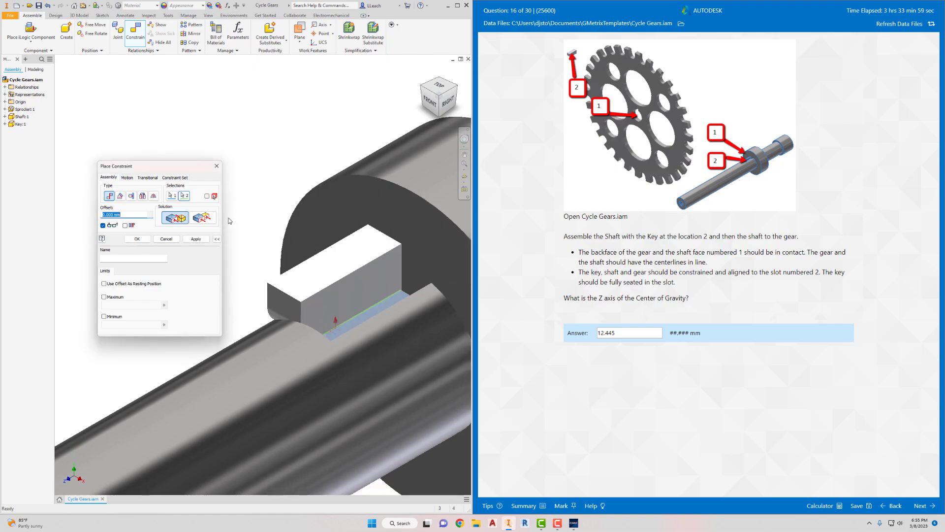
click(196, 239)
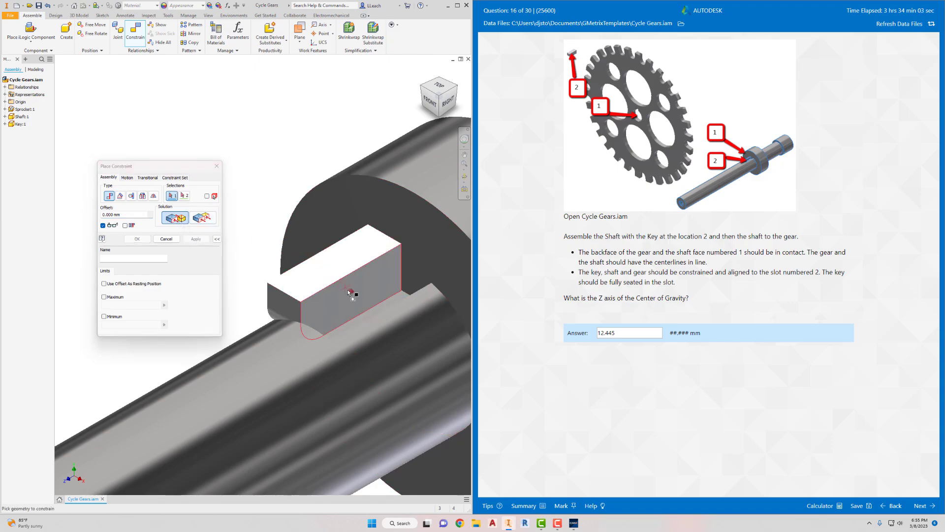
Mate the key's long side face to the side wall of the shaft's slot with a 0.000 mm offset.
click(362, 297)
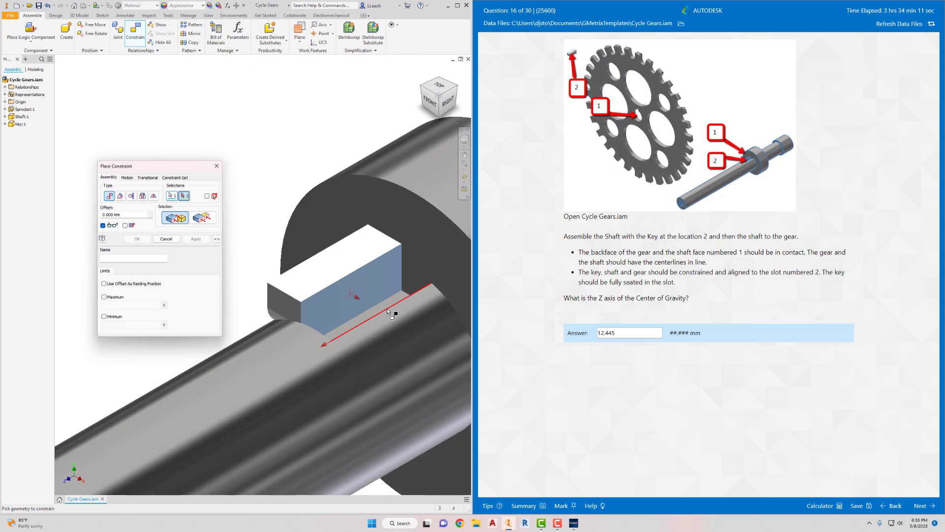
mouse_move(388, 310)
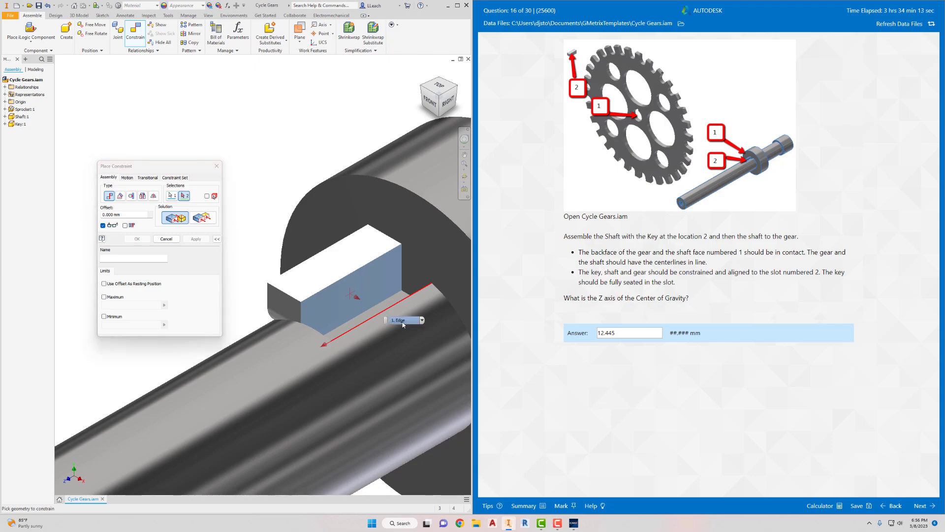
click(422, 320)
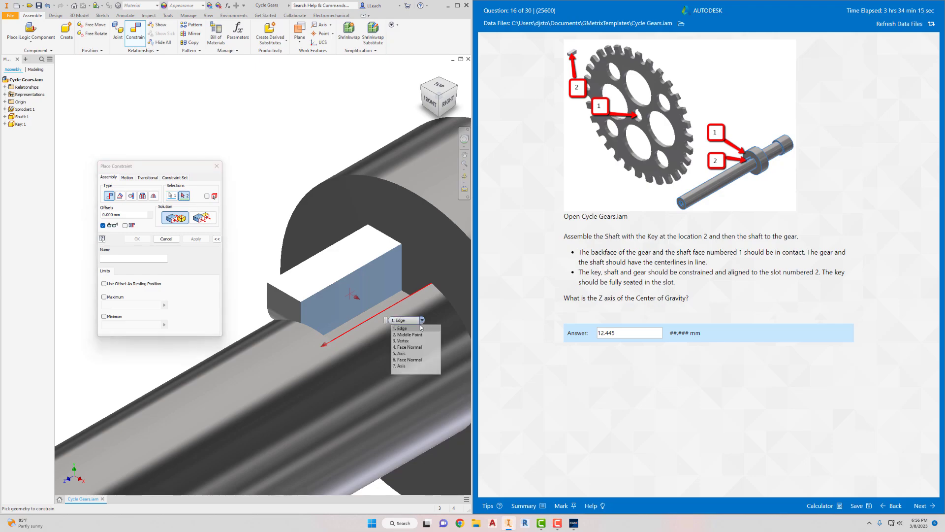
click(407, 347)
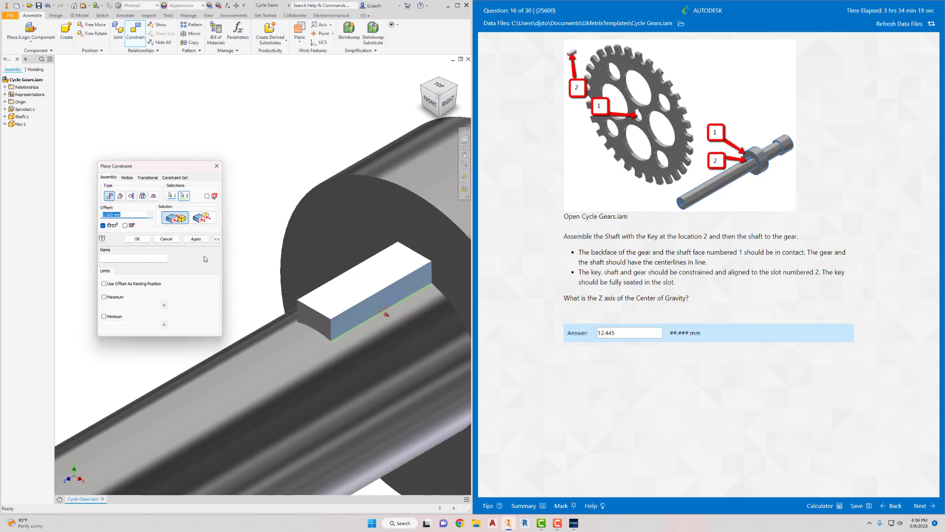
click(196, 238)
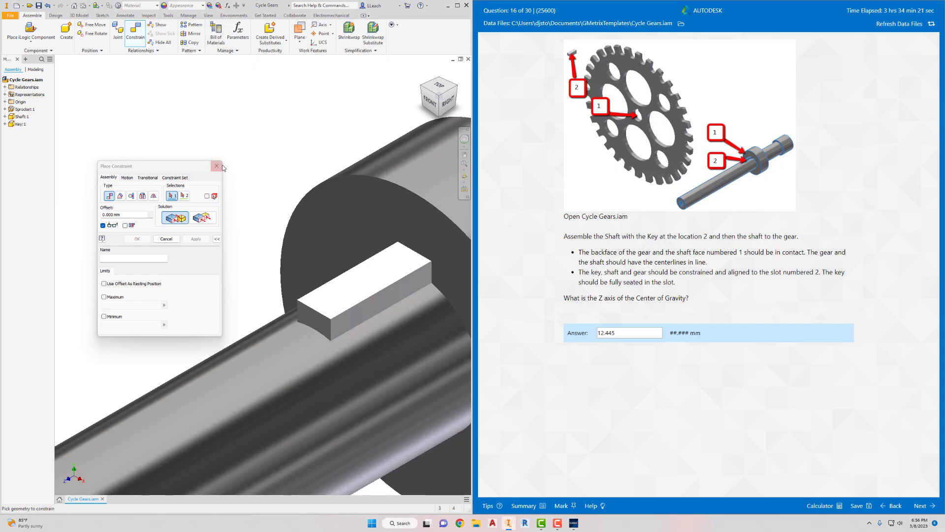
click(217, 166)
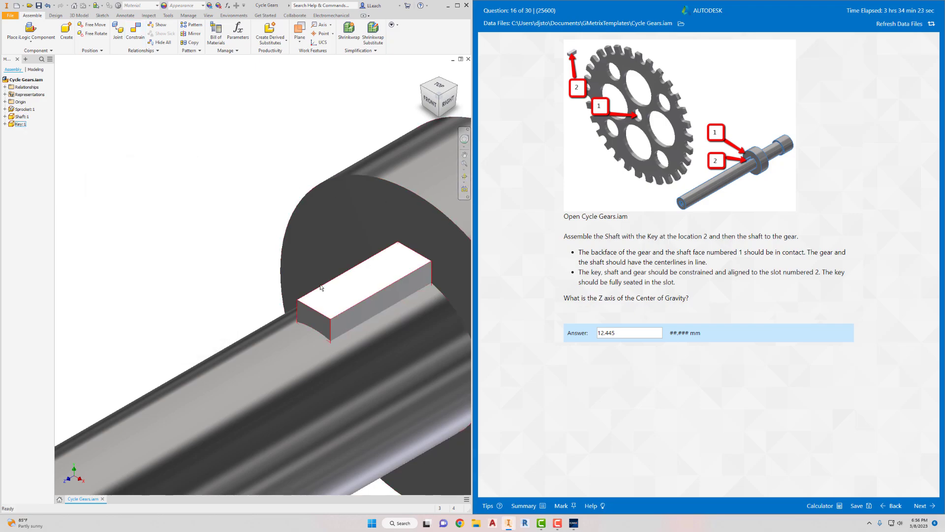
Try an Insert constraint between the shaft's circular edge at the collar and the sprocket's keyed centre hole.
scroll(318, 300, up, 10)
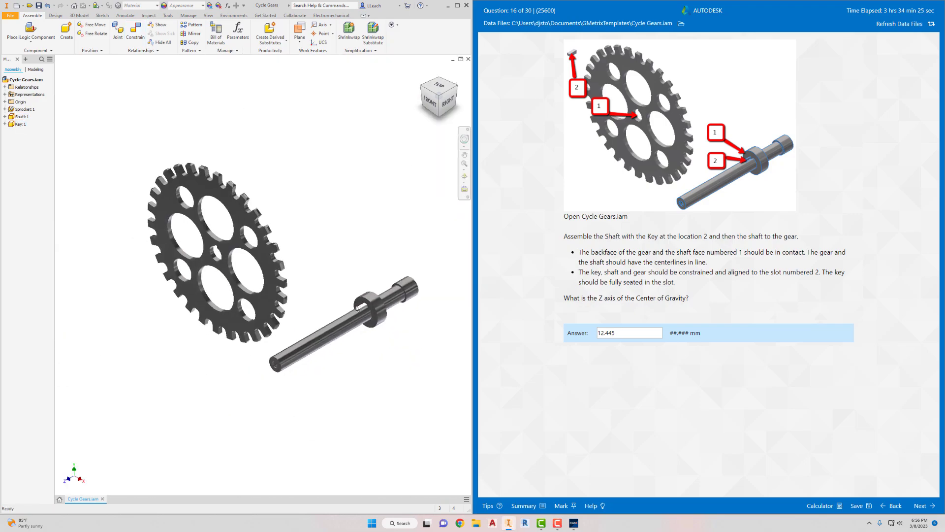
scroll(318, 299, down, 4)
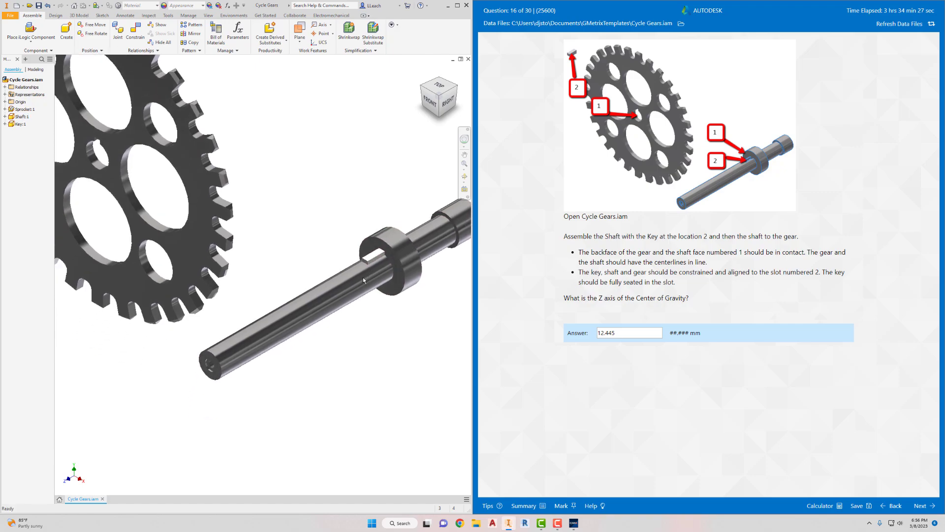
scroll(362, 277, up, 4)
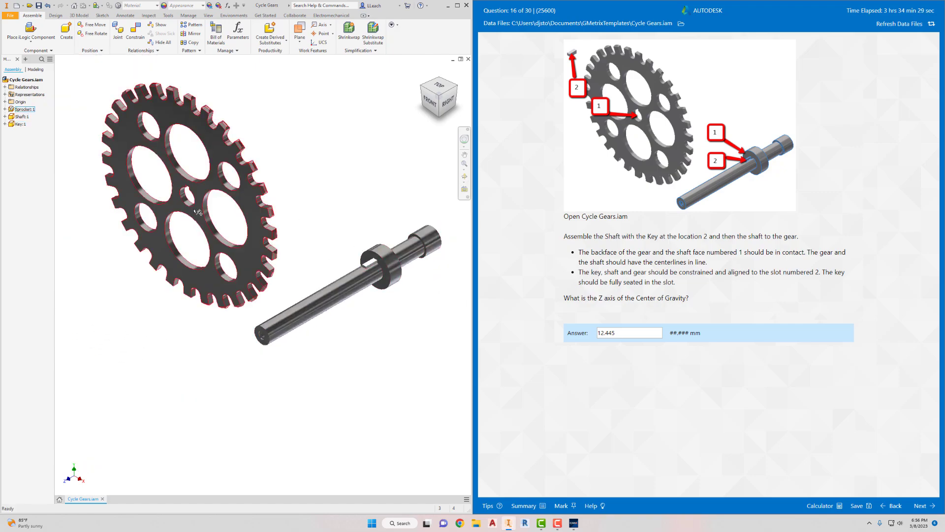
click(142, 35)
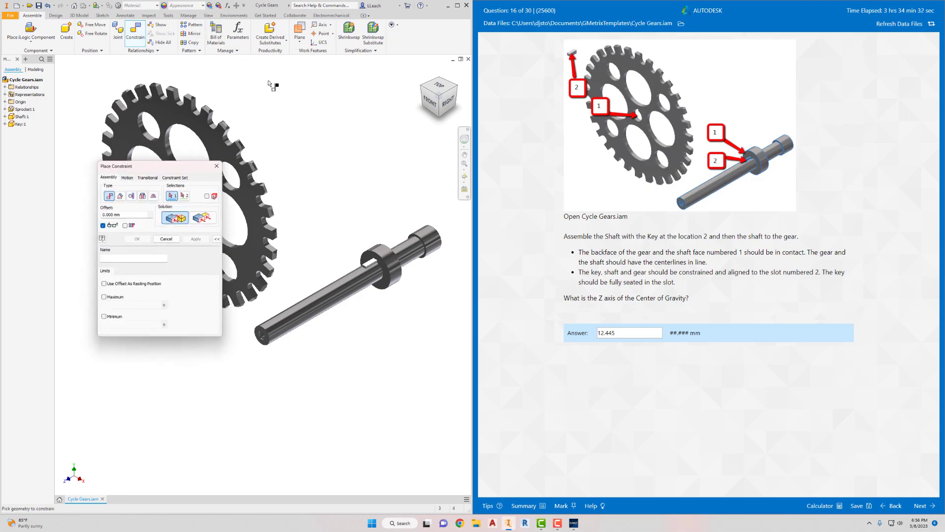
click(142, 196)
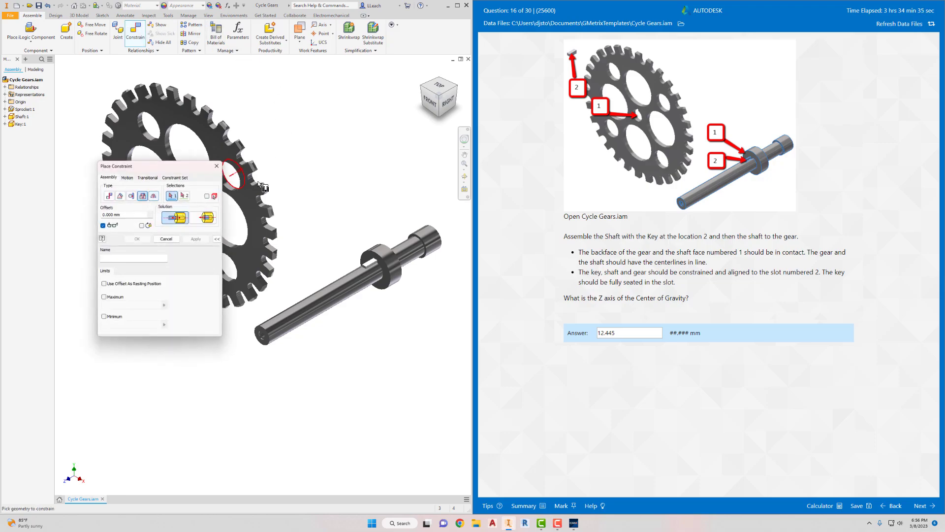
drag(194, 172, 148, 266)
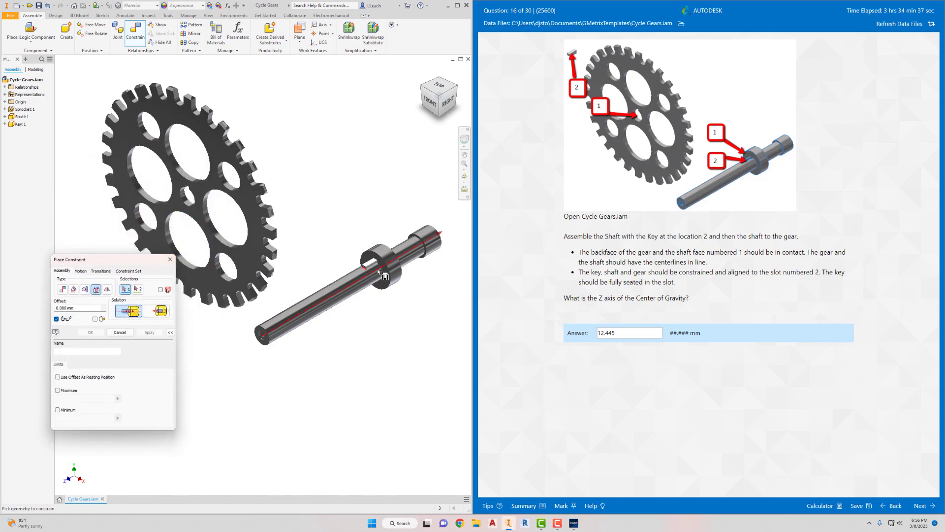
scroll(394, 269, down, 2)
scroll(394, 269, up, 5)
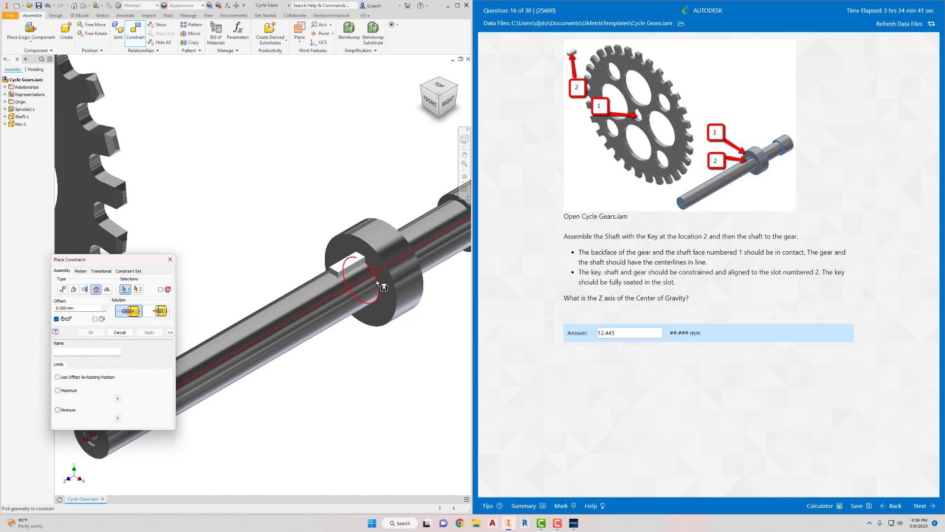
click(377, 283)
middle_drag(263, 211, 461, 235)
middle_drag(295, 213, 384, 263)
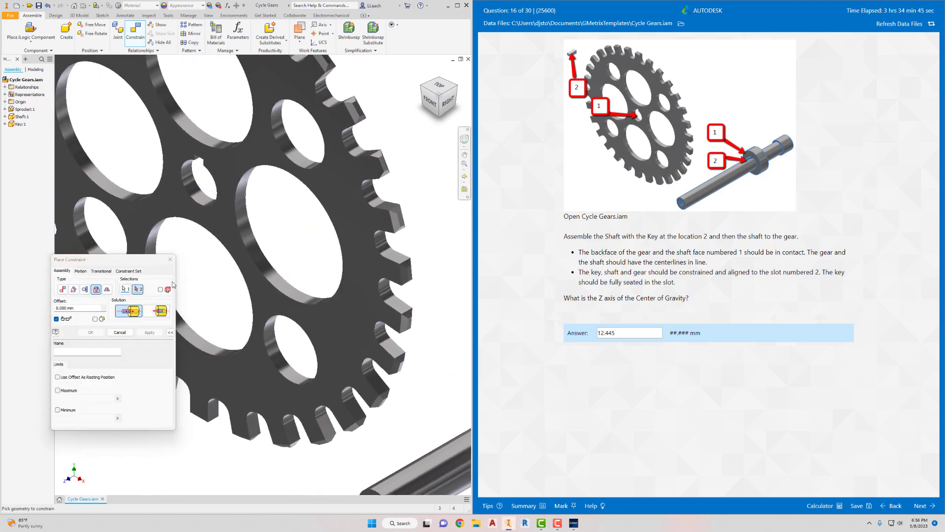
click(197, 188)
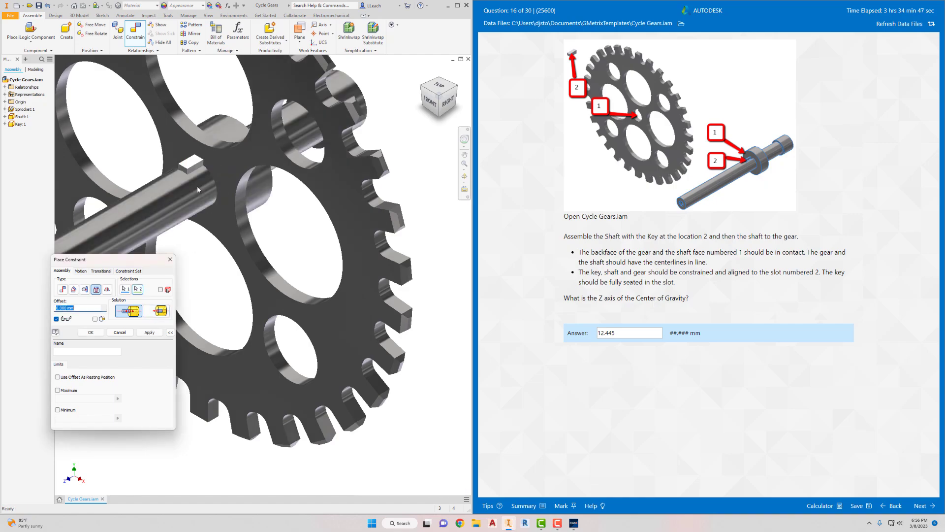
click(150, 333)
click(170, 259)
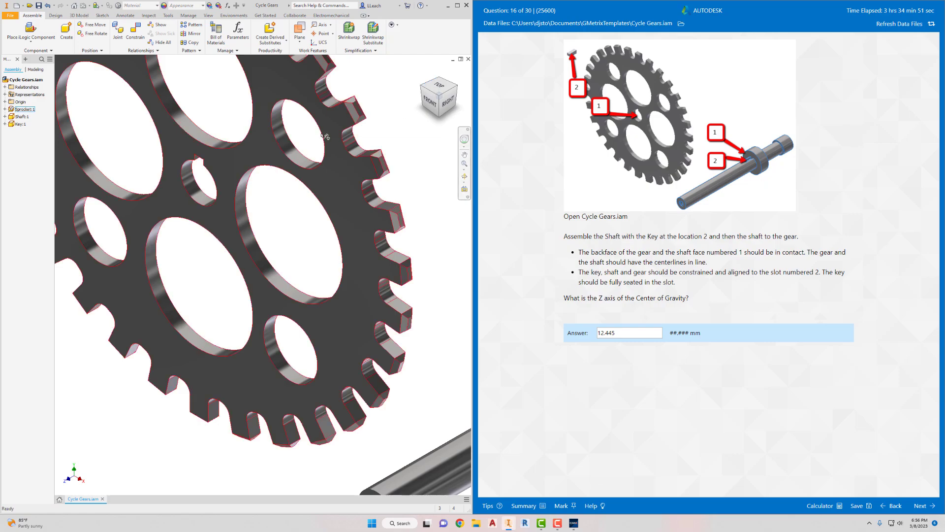
Insert the shaft into the sprocket's keyed centre hole by its circular edge at the collar, with a 0.000 mm offset, and check the fit.
scroll(351, 223, down, 5)
middle_drag(338, 228, 270, 246)
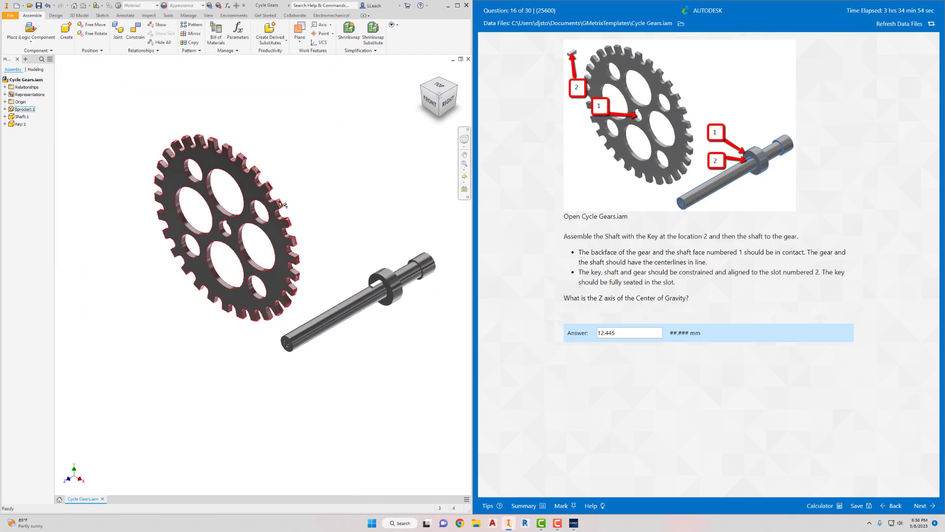
click(135, 32)
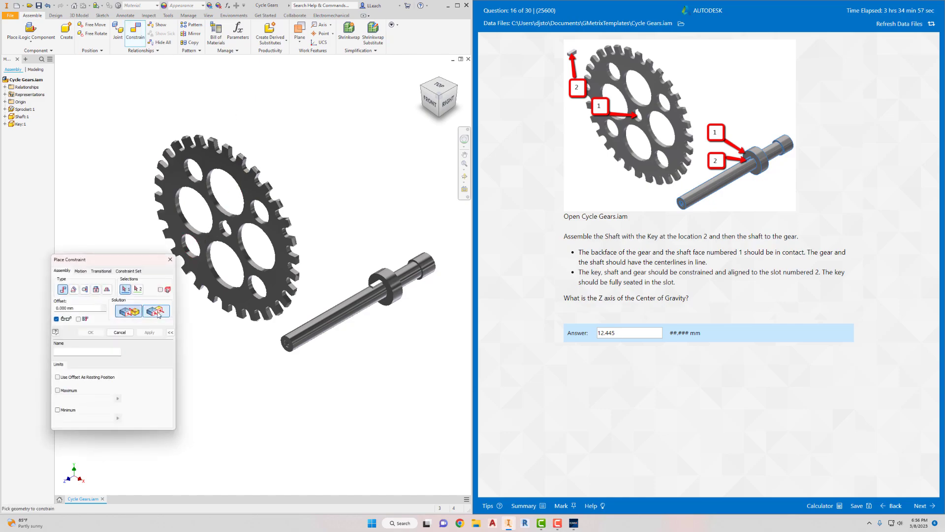
click(96, 289)
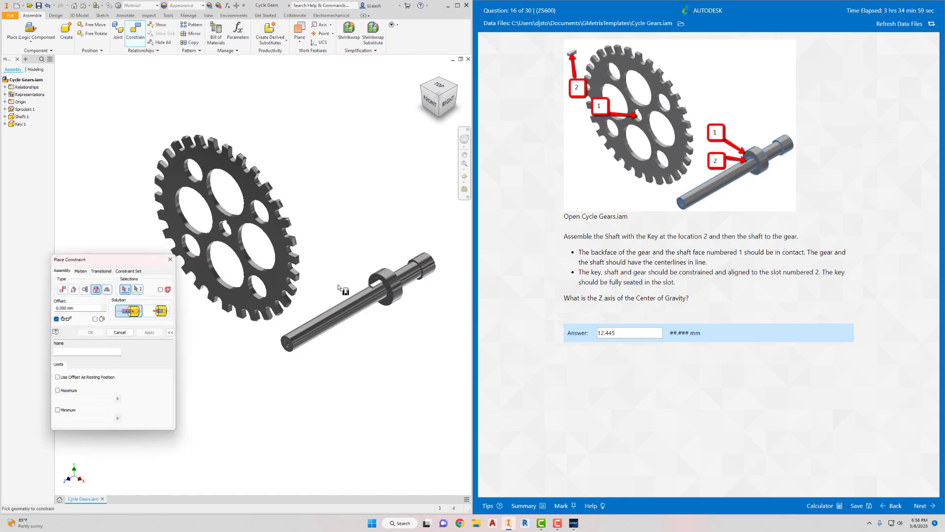
scroll(407, 281, up, 5)
click(339, 319)
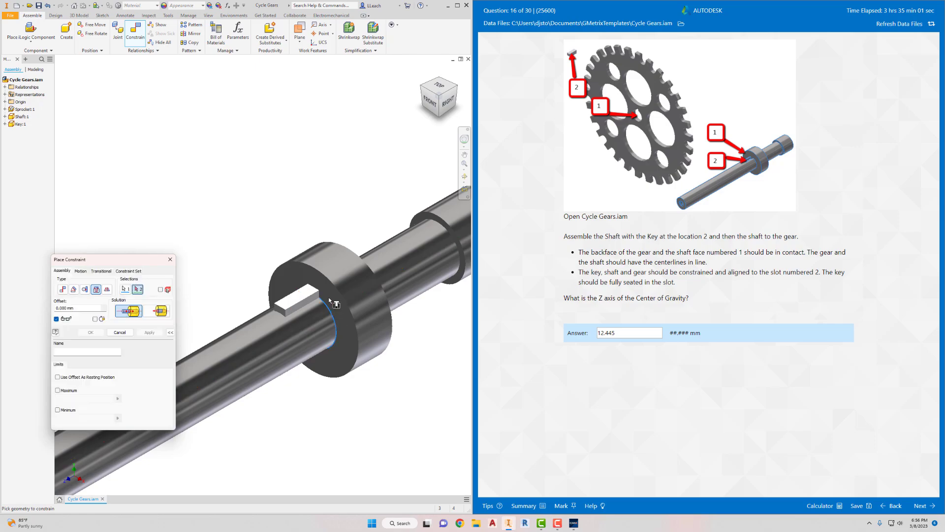
scroll(276, 203, up, 5)
scroll(278, 197, down, 8)
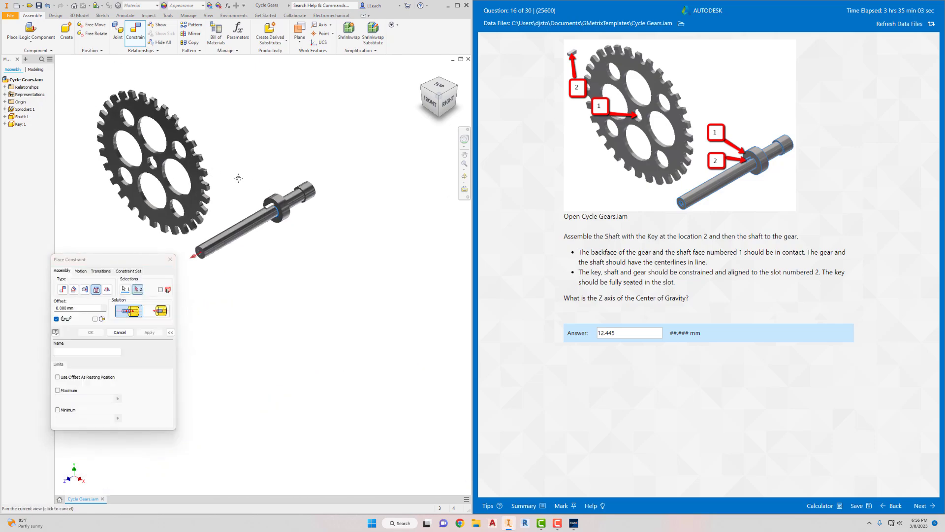
click(256, 181)
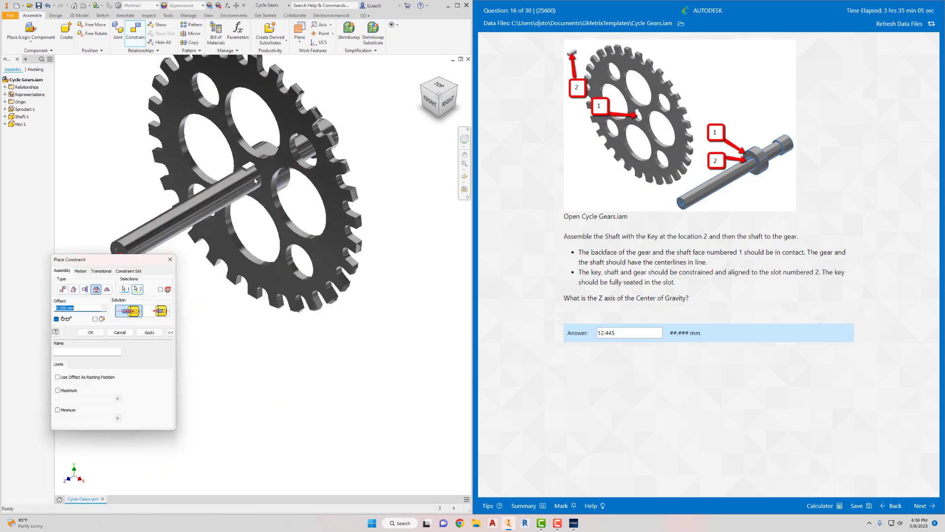
click(150, 333)
click(447, 104)
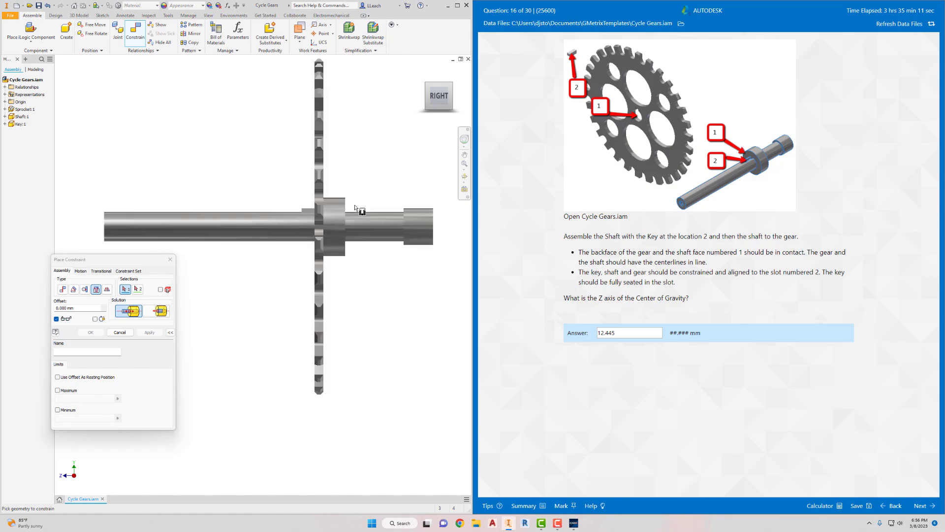
click(426, 86)
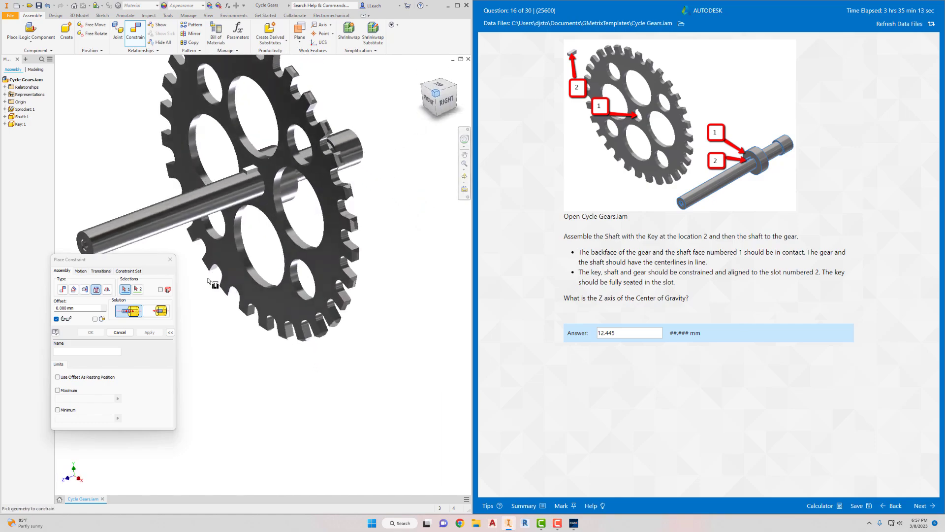
click(170, 259)
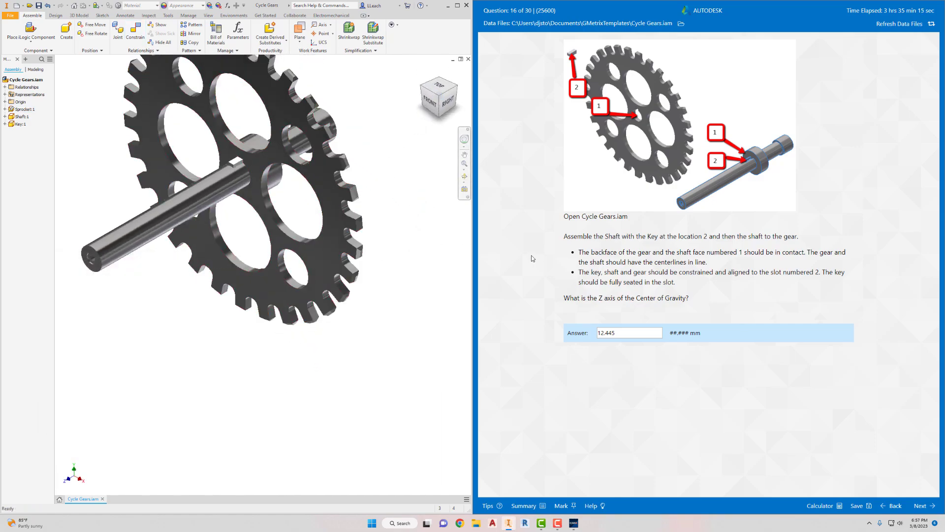
Clear the existing answer for question 16.
click(574, 279)
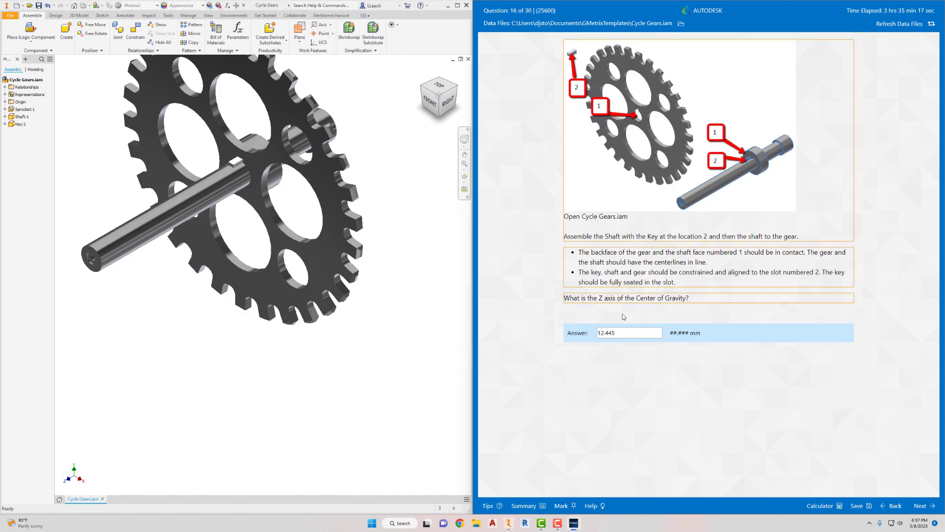
drag(624, 333, 582, 336)
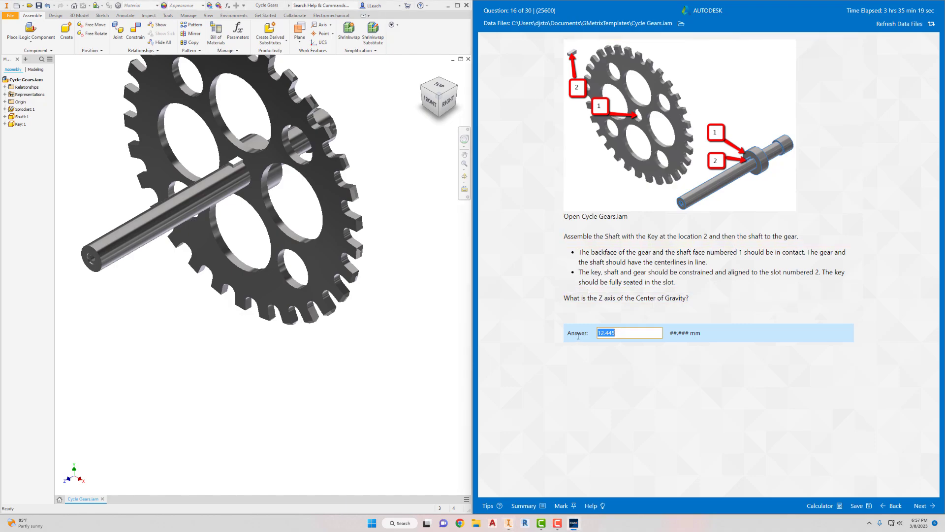
key(BackSpace)
Update the physical iProperties of the Cycle Gears assembly to calculate its centre of gravity.
middle_drag(325, 220, 384, 297)
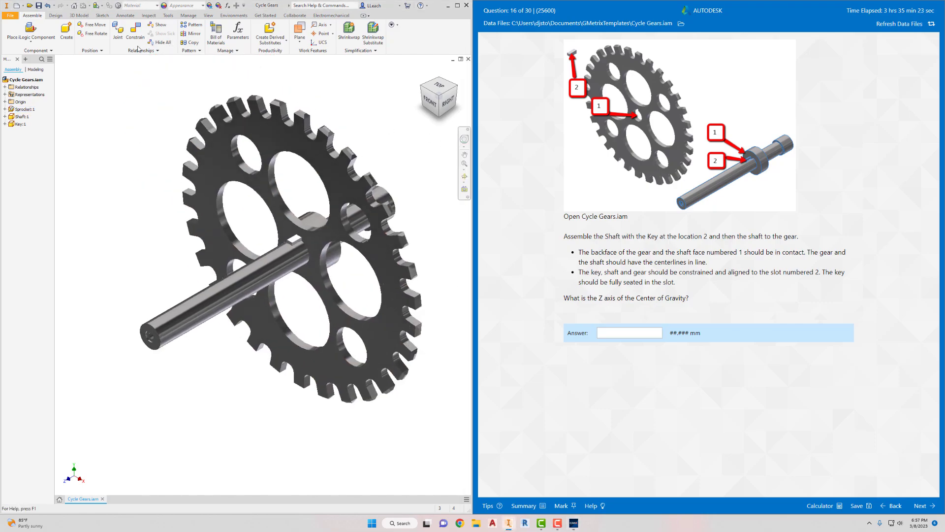
click(15, 15)
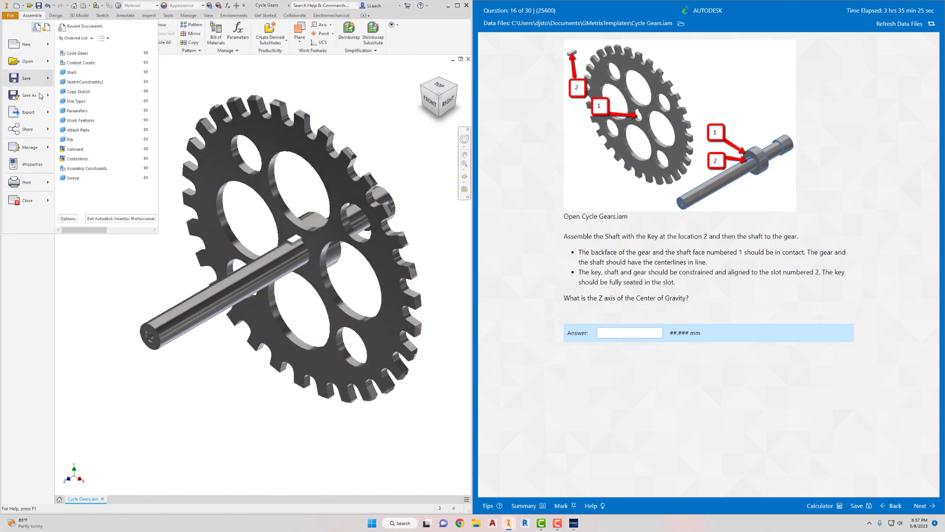
click(28, 165)
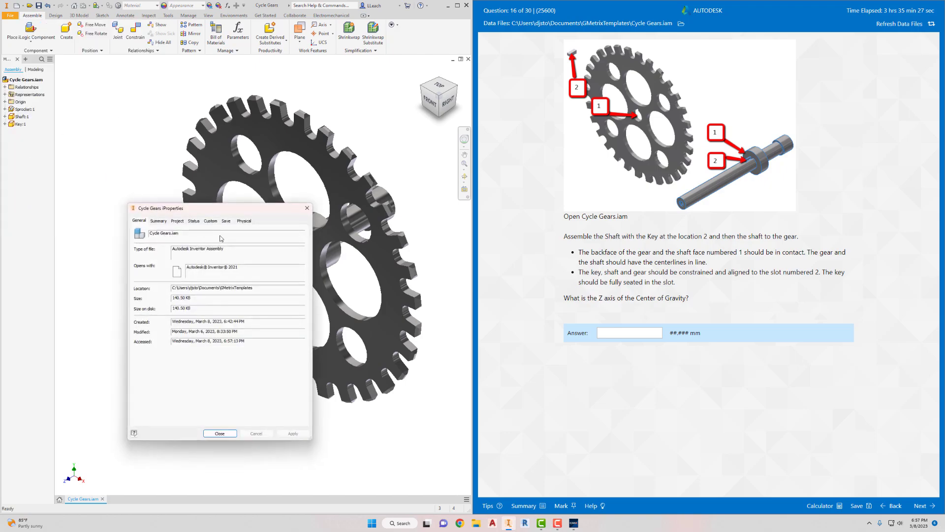
click(250, 222)
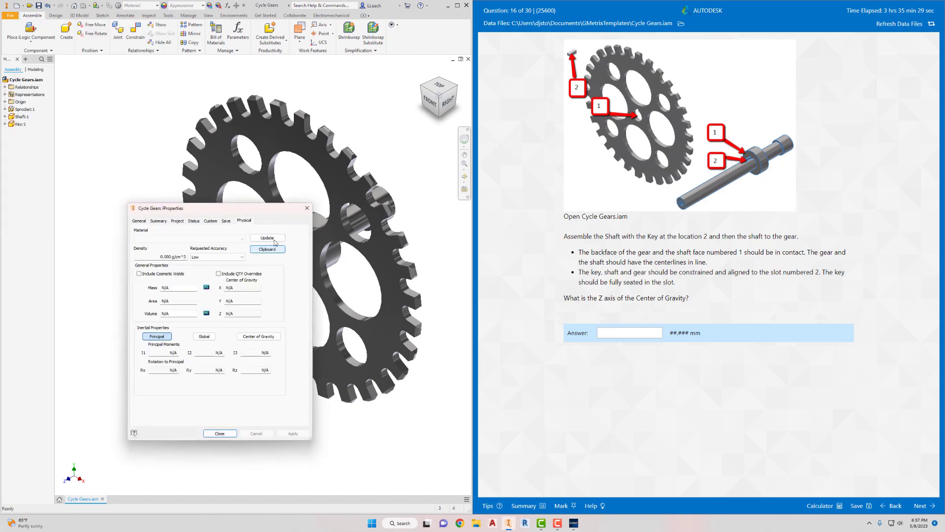
click(275, 239)
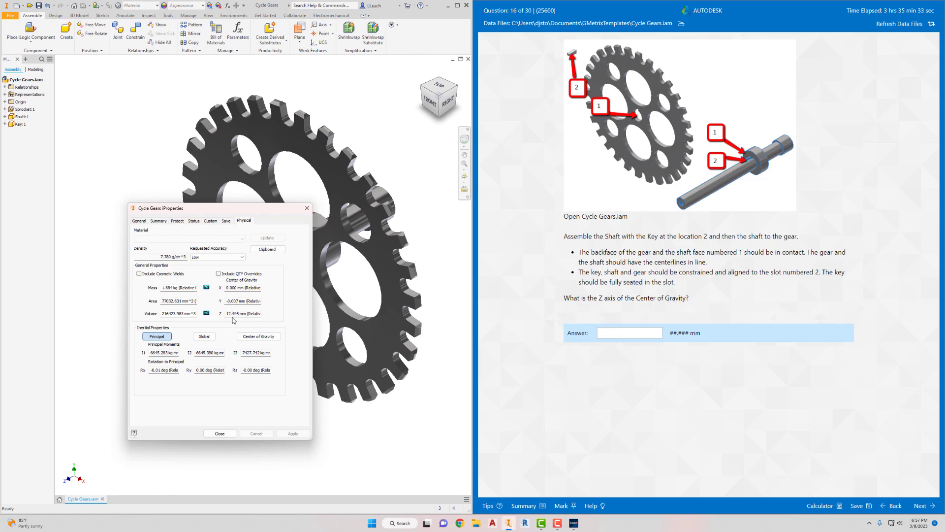
Answer question 16 with 12.445 mm, submit it and continue to question 17.
click(612, 330)
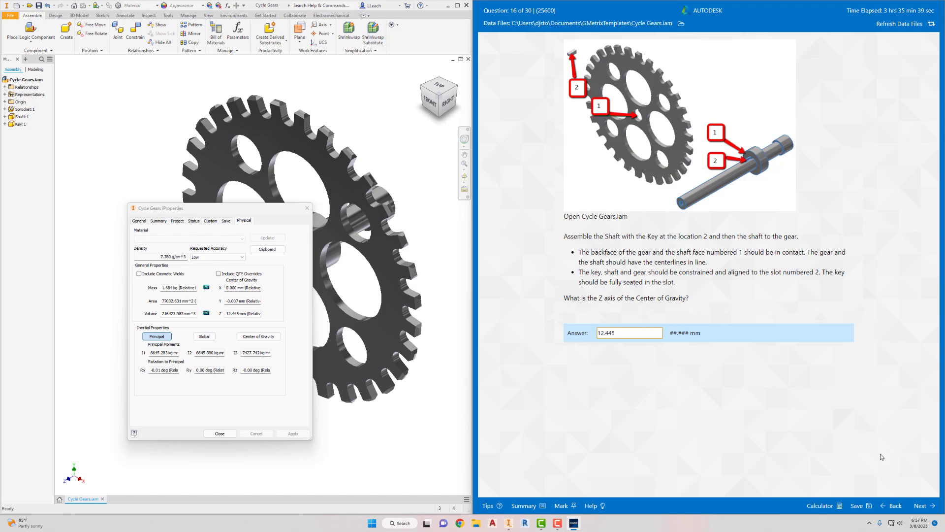
click(919, 506)
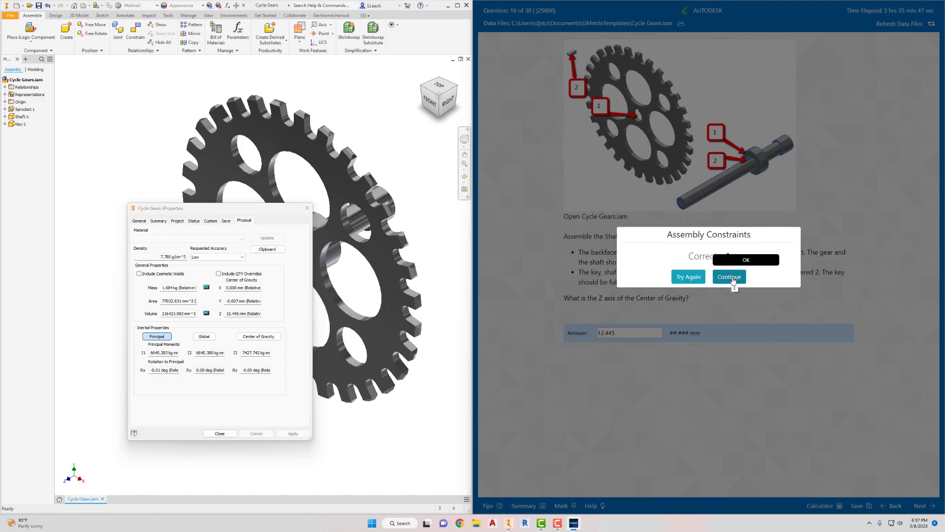
click(733, 277)
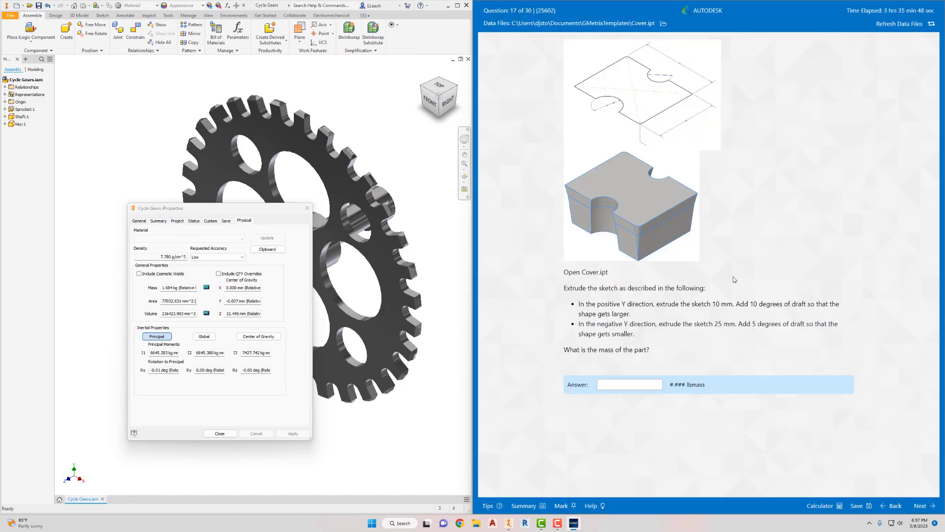
Close the Cycle Gears iProperties and clear the existing answer for question 17.
click(307, 212)
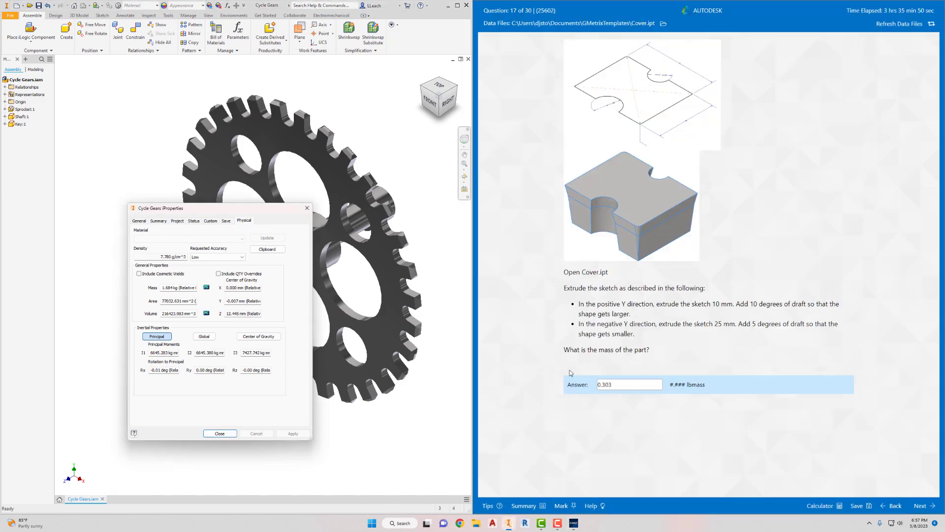
click(307, 207)
drag(622, 383, 568, 394)
key(BackSpace)
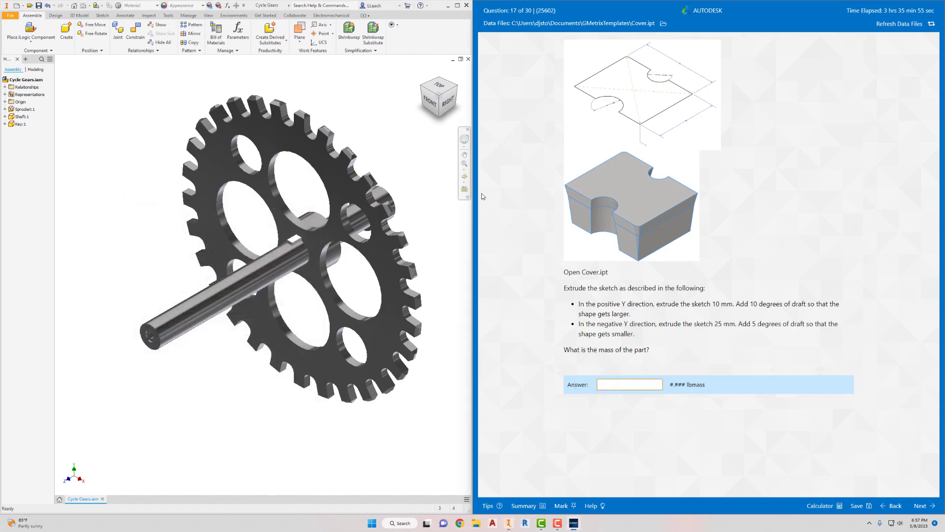
Close the Cycle Gears assembly without saving its changes.
middle_drag(361, 166, 361, 169)
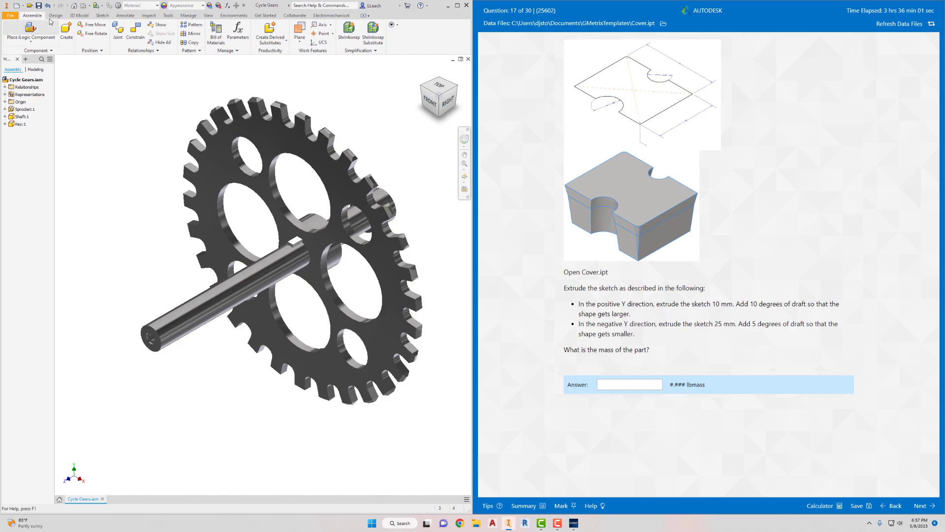
click(9, 15)
click(25, 199)
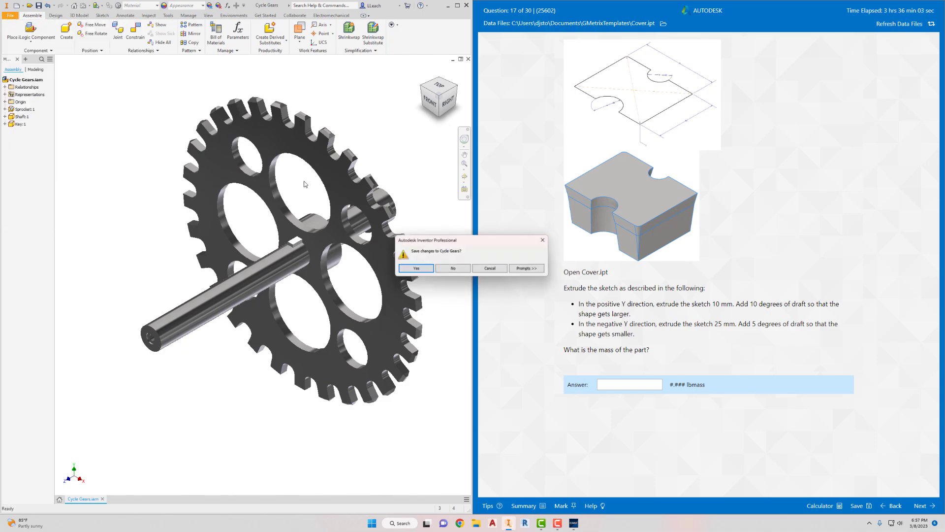
click(453, 269)
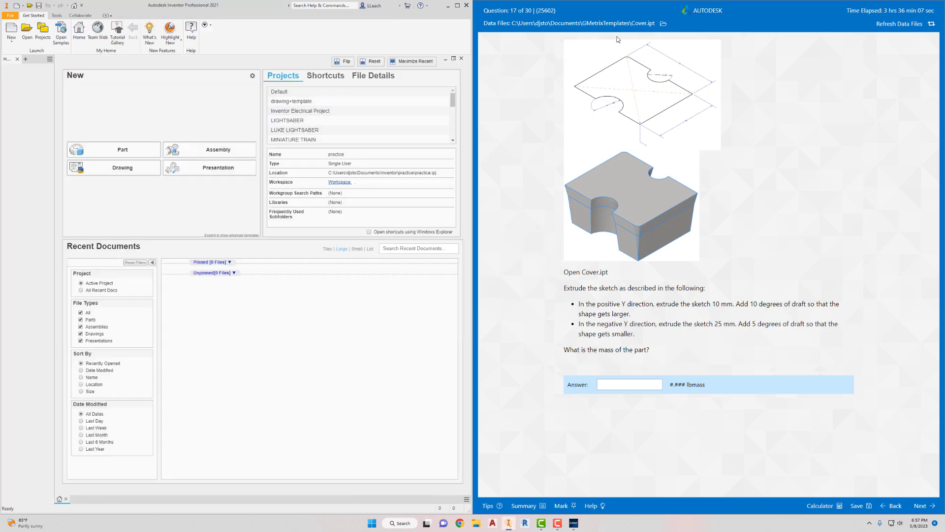
Open Cover.ipt from the GMetrixTemplates folder.
click(27, 29)
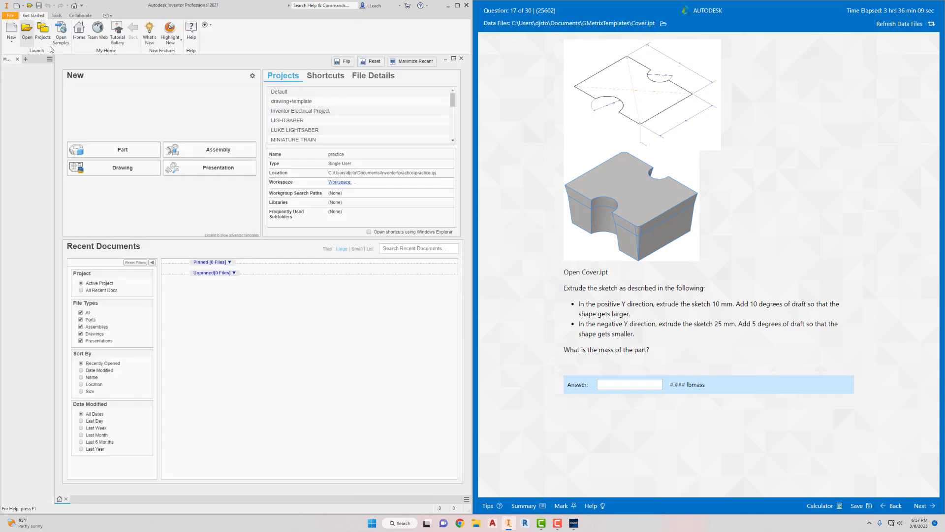
click(259, 303)
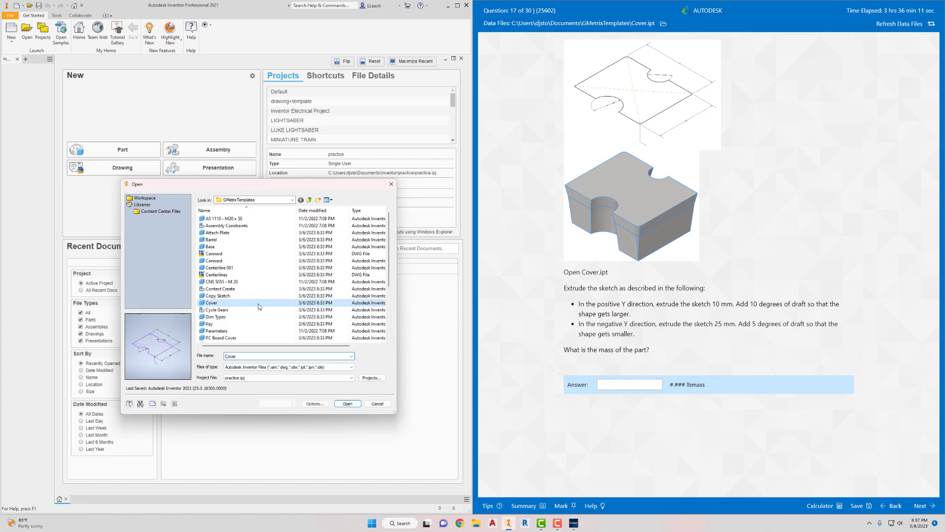
click(348, 404)
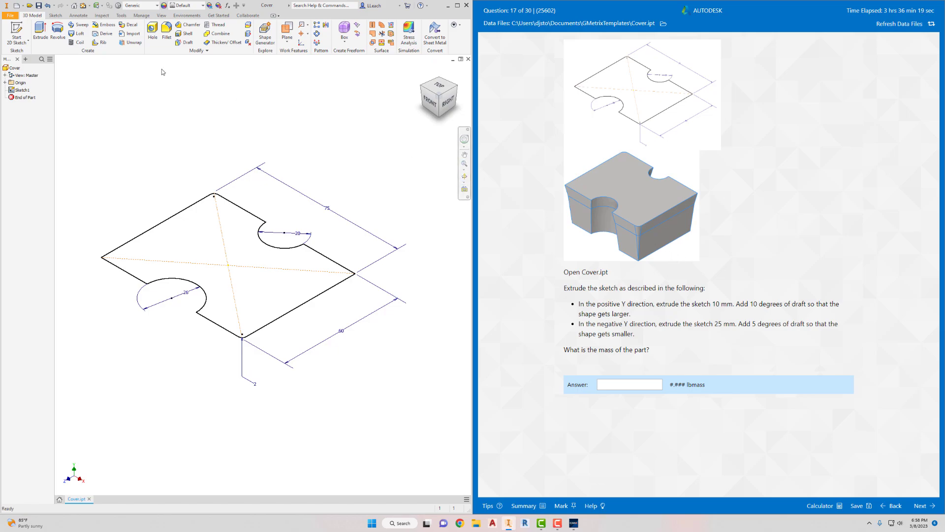
Extrude the cover sketch profile 10 mm in the positive Y direction with a 10-degree taper so it gets larger.
click(43, 34)
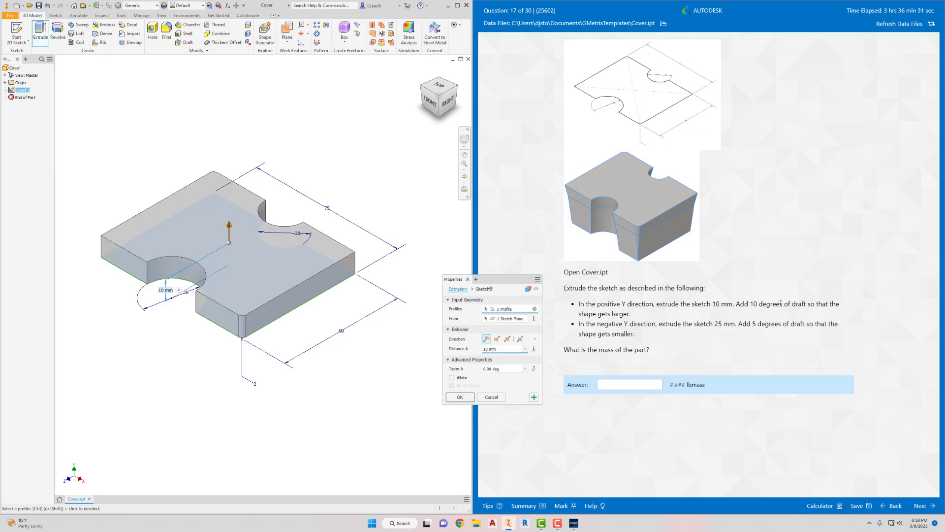
click(503, 369)
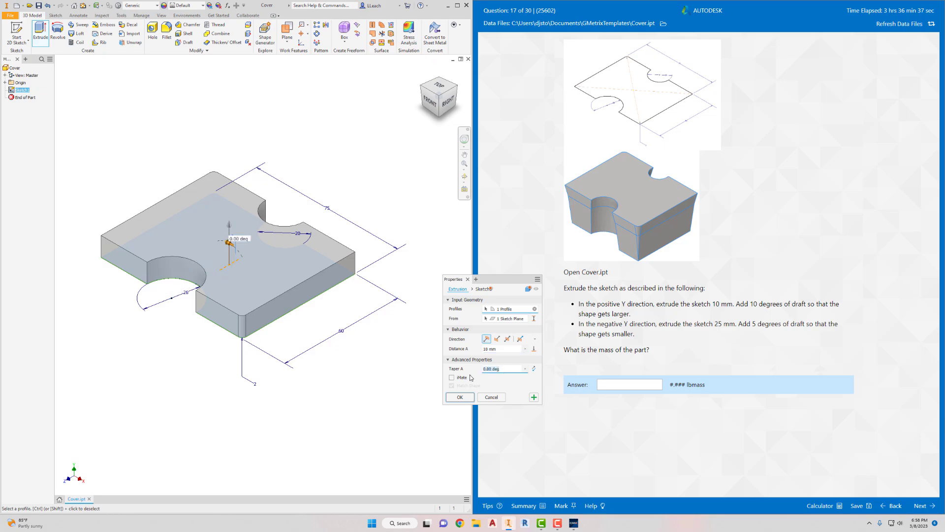
text(10)
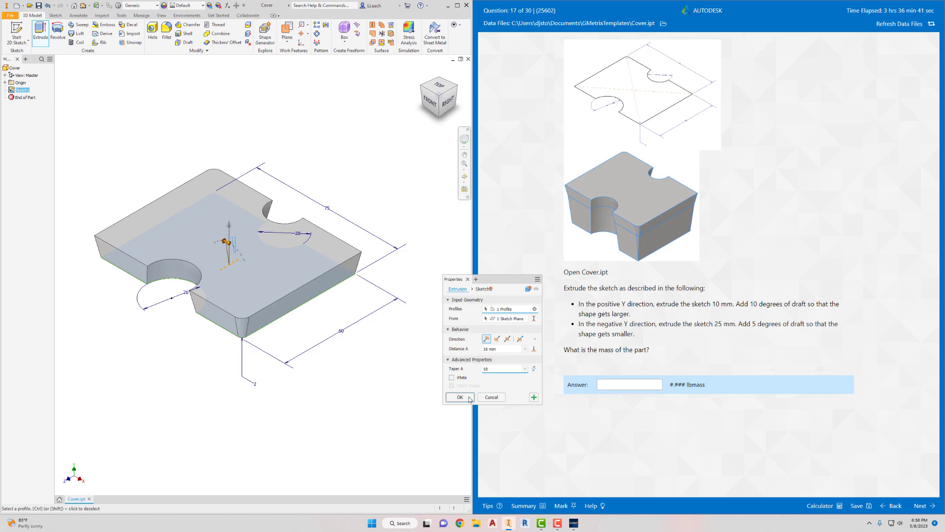
click(459, 397)
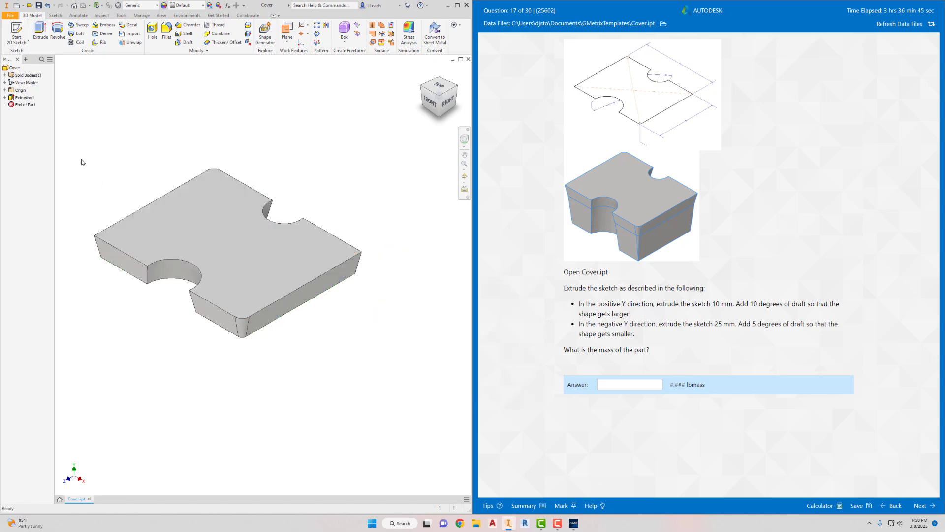
Share the sketch used by the first extrusion so its profile can be reused.
click(6, 97)
click(23, 105)
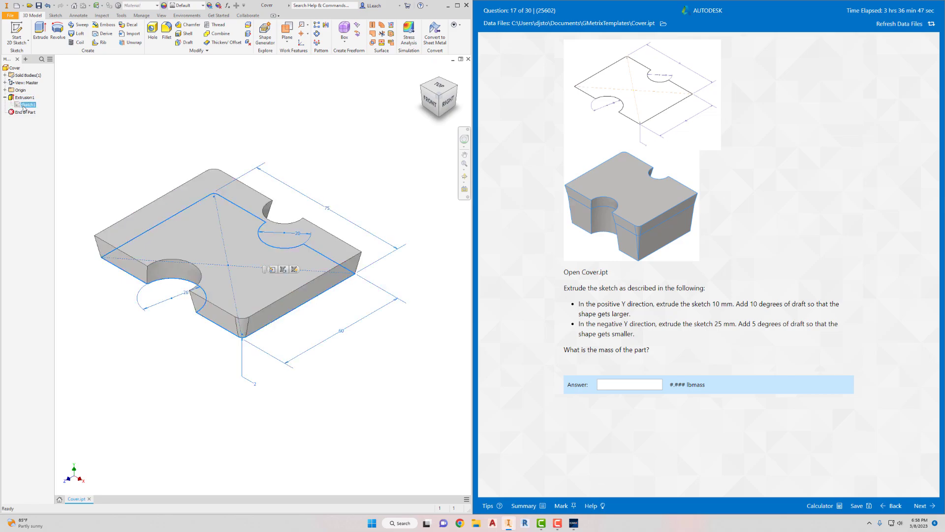
right_click(24, 105)
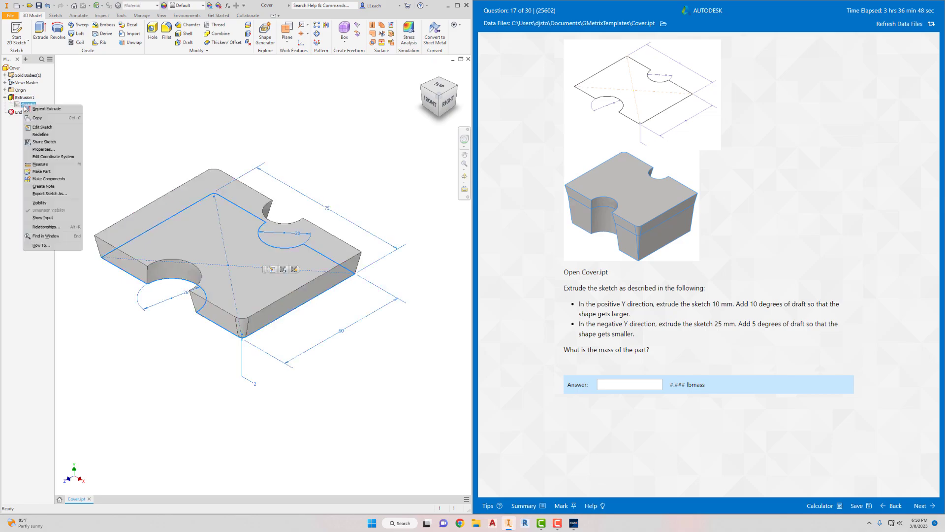
click(44, 142)
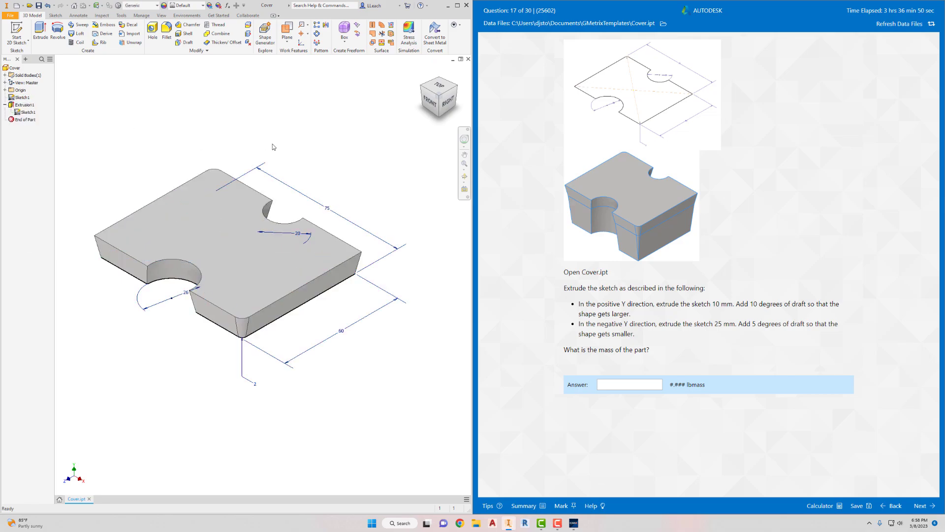
Extrude the shared sketch profile 25 mm in the negative Y direction with a -5 degree taper, joined to the existing body.
click(41, 30)
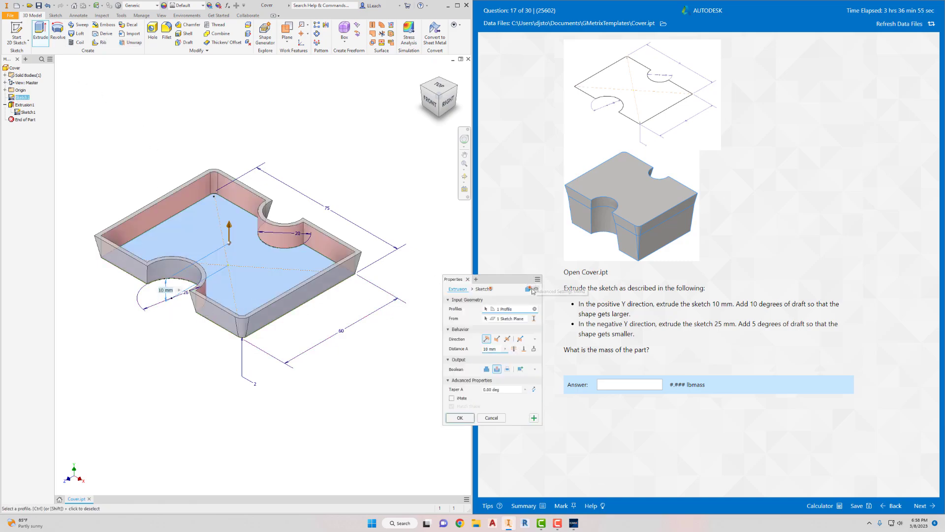
click(491, 417)
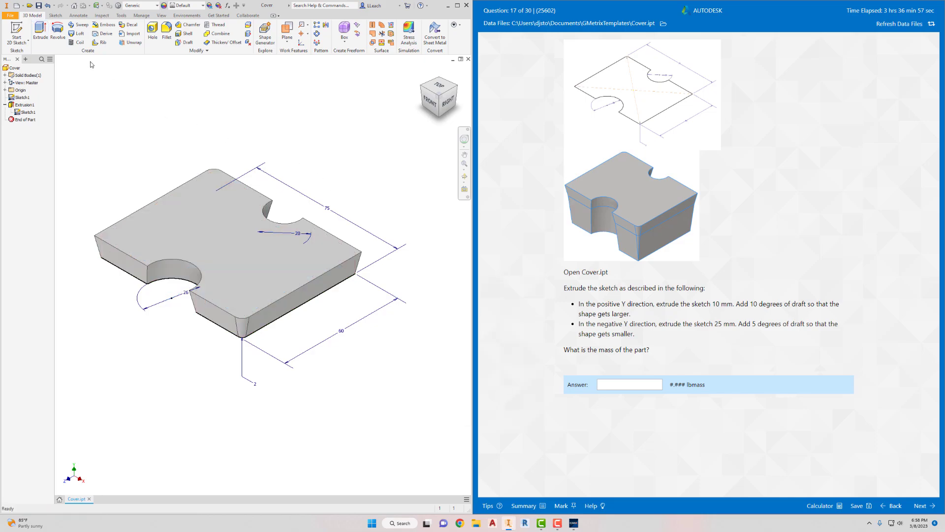
click(40, 39)
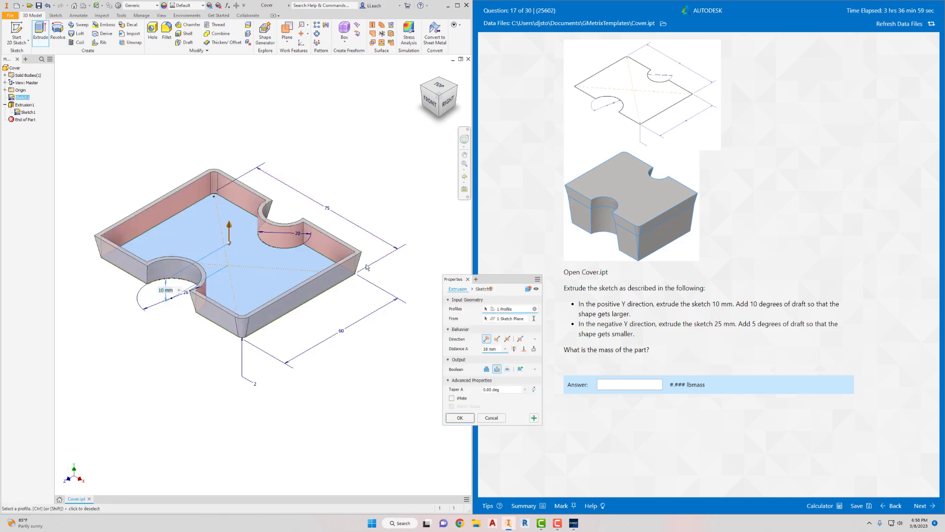
click(497, 339)
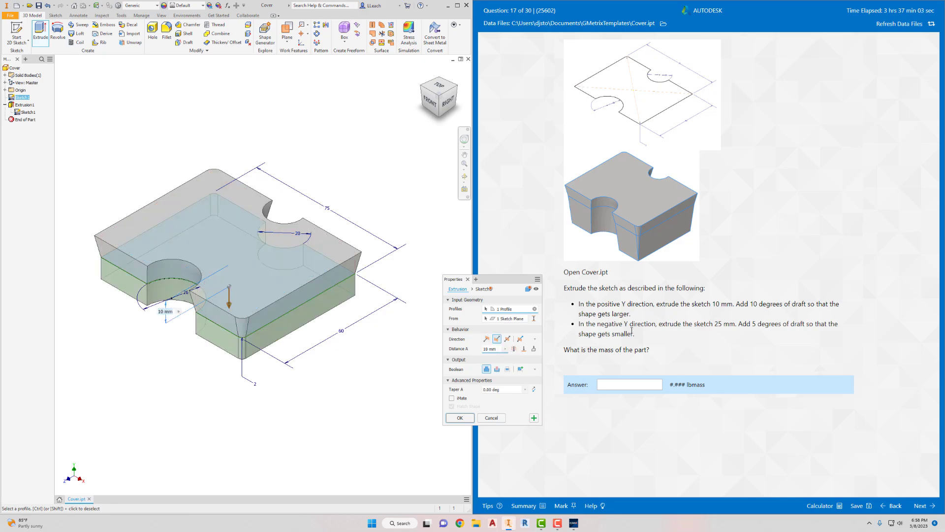
click(513, 389)
click(512, 389)
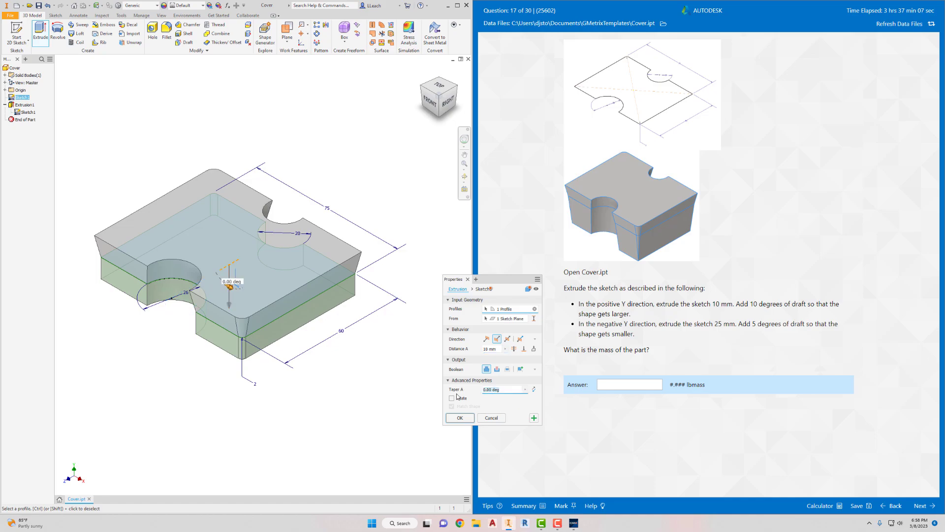
text(25)
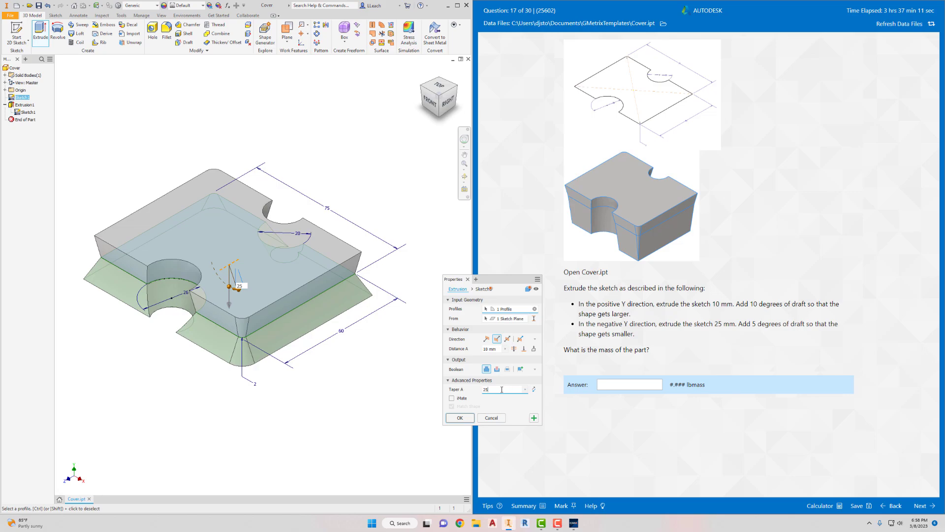
key(BackSpace)
key(BackSpace)
text(-5)
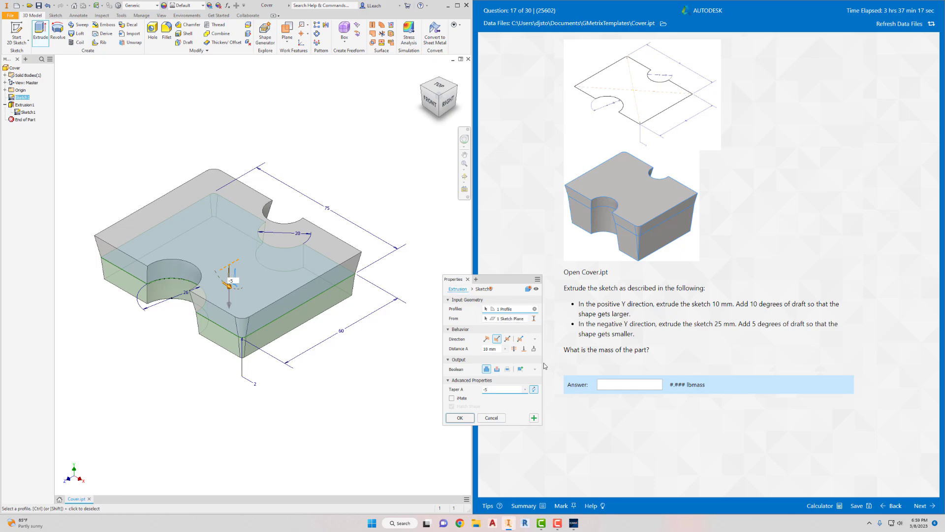
click(491, 349)
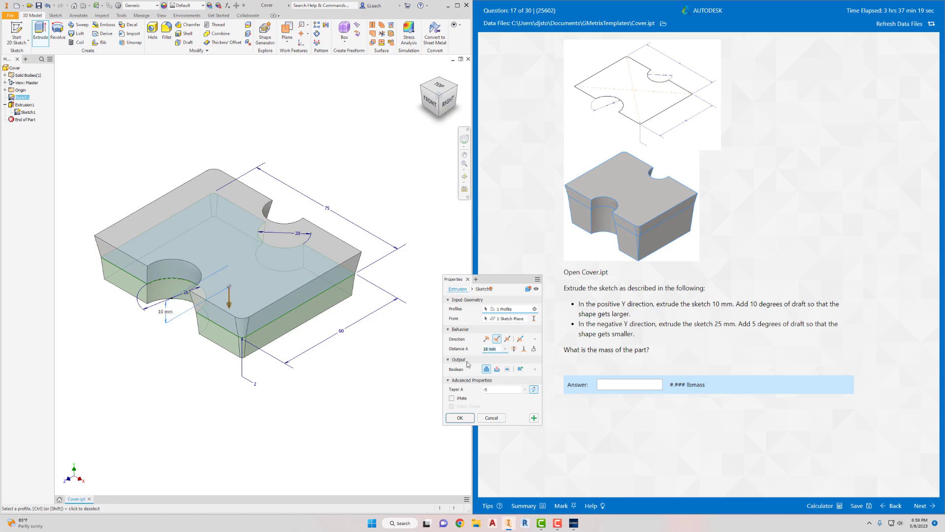
text(25)
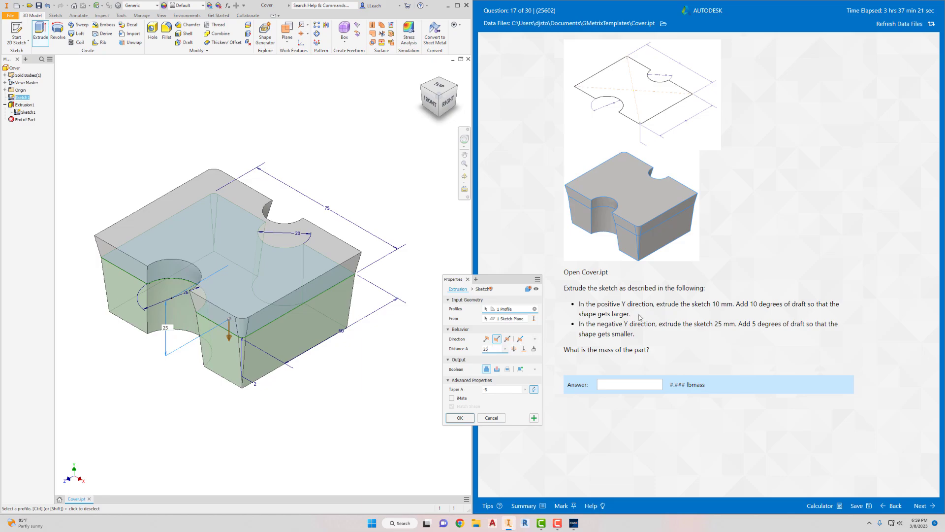
click(467, 420)
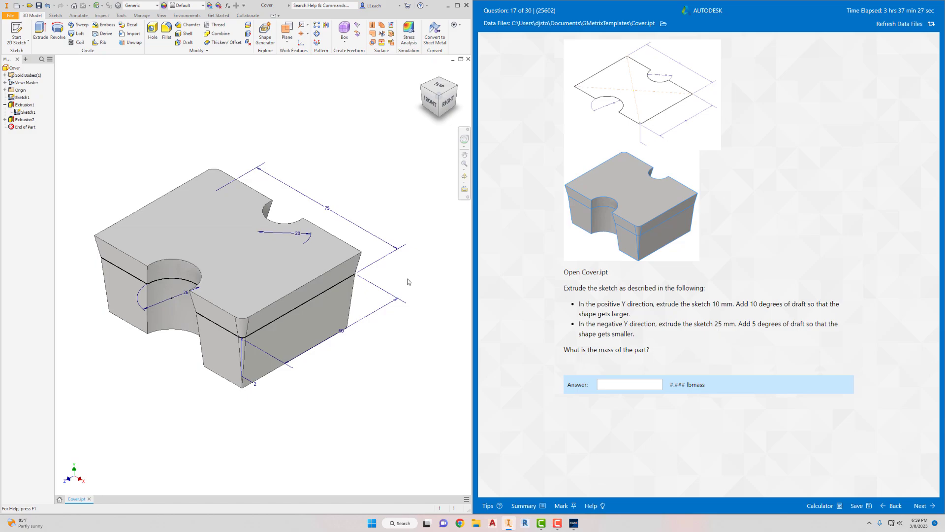
Check the mass of the cover in its physical iProperties.
click(11, 16)
click(31, 169)
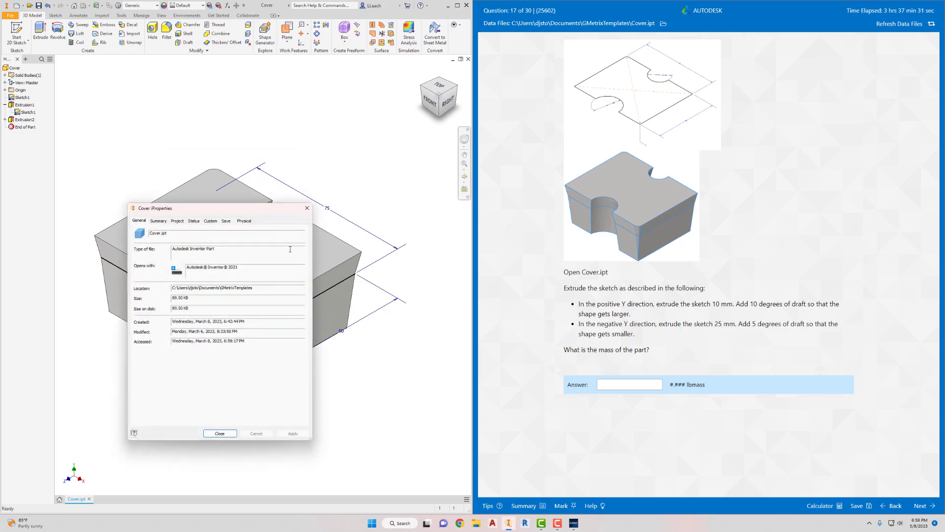
click(246, 222)
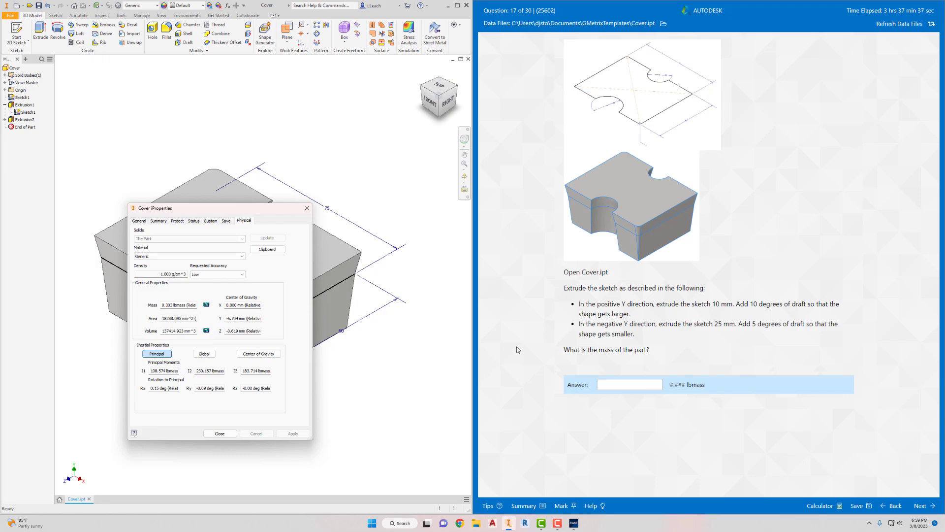
Answer question 17 with 0.303 lbmass, submit it and continue to question 18.
click(609, 384)
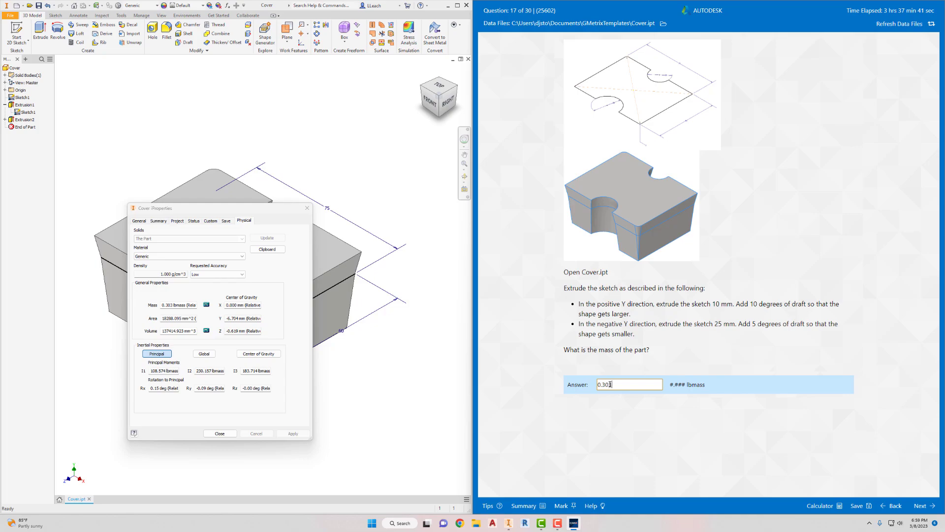
click(918, 503)
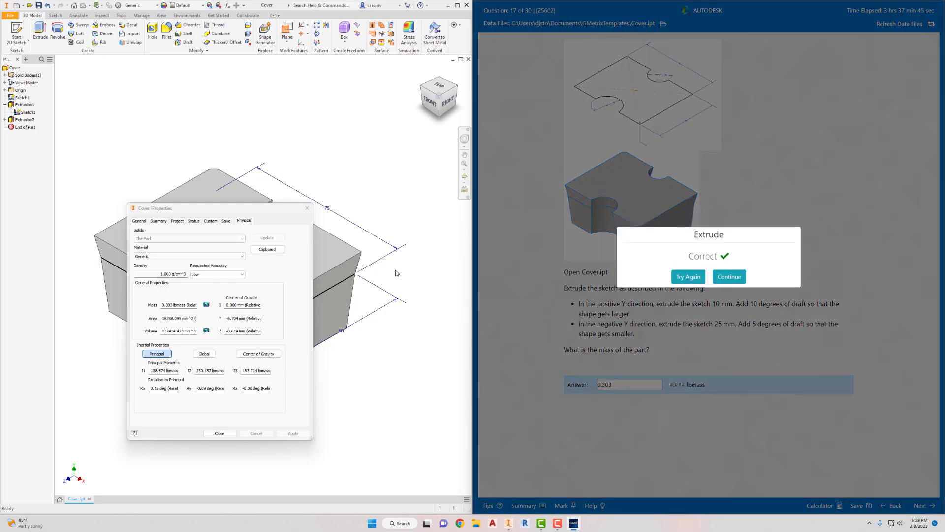
click(308, 208)
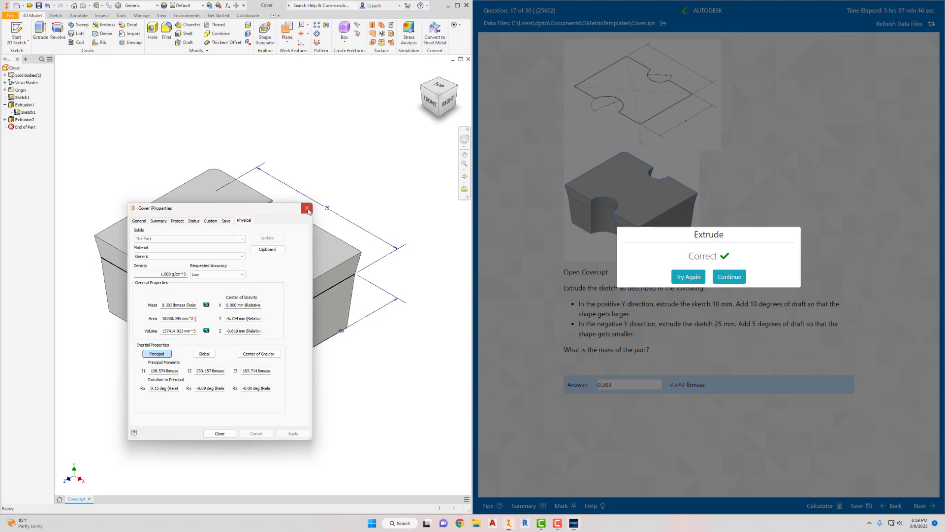
click(731, 277)
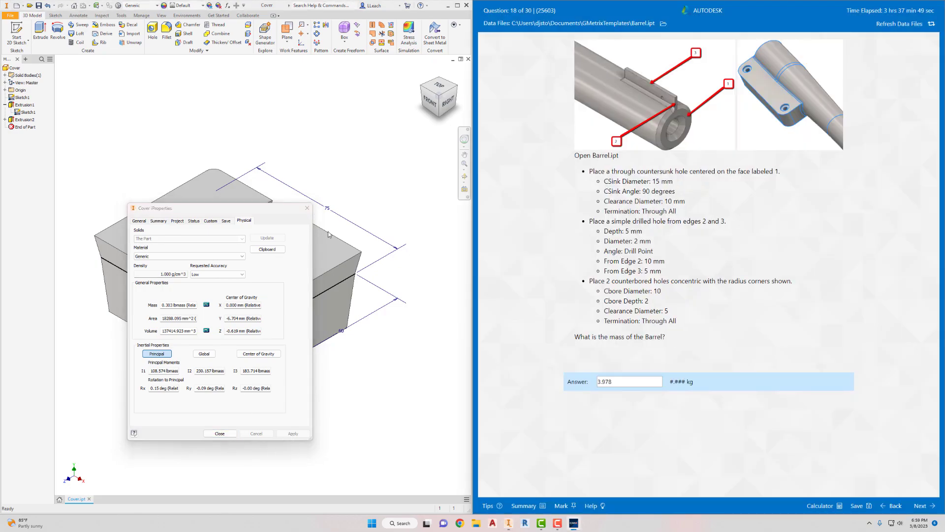
Close the iProperties and the Cover part without saving its changes.
click(307, 208)
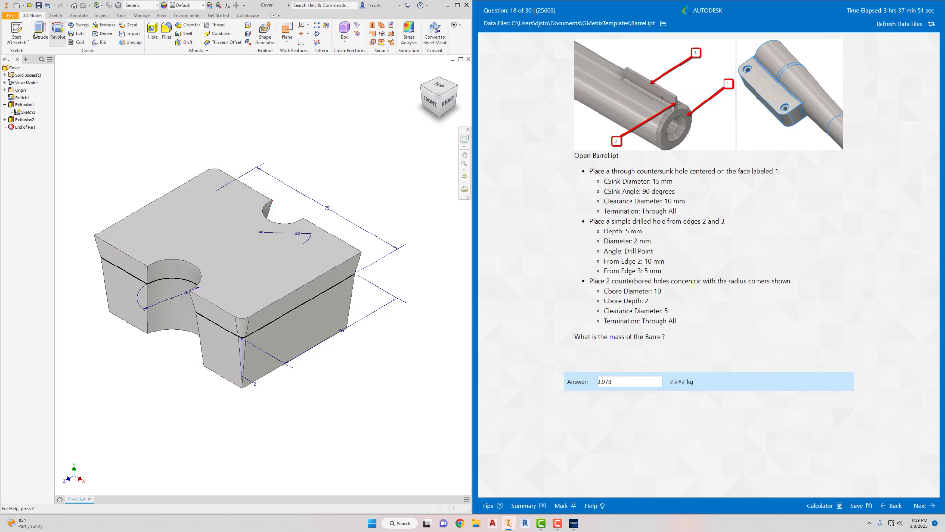
click(10, 15)
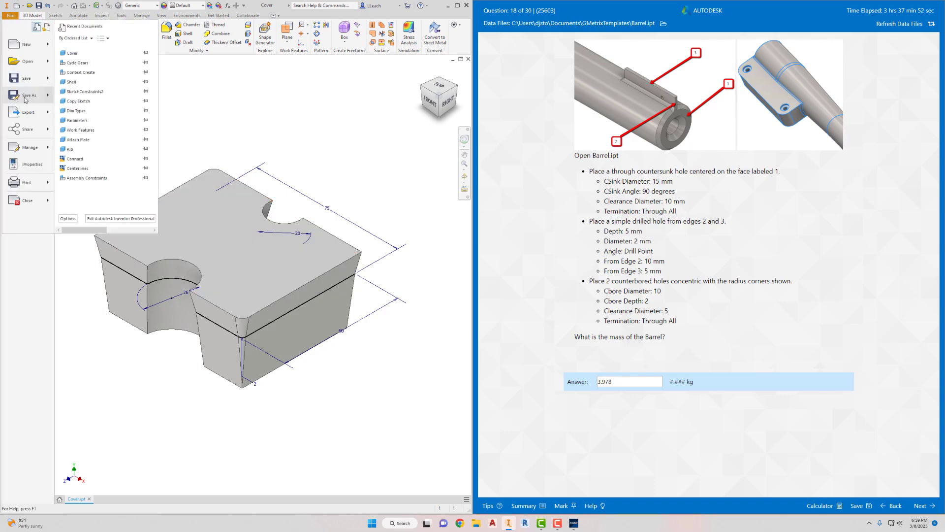
click(28, 200)
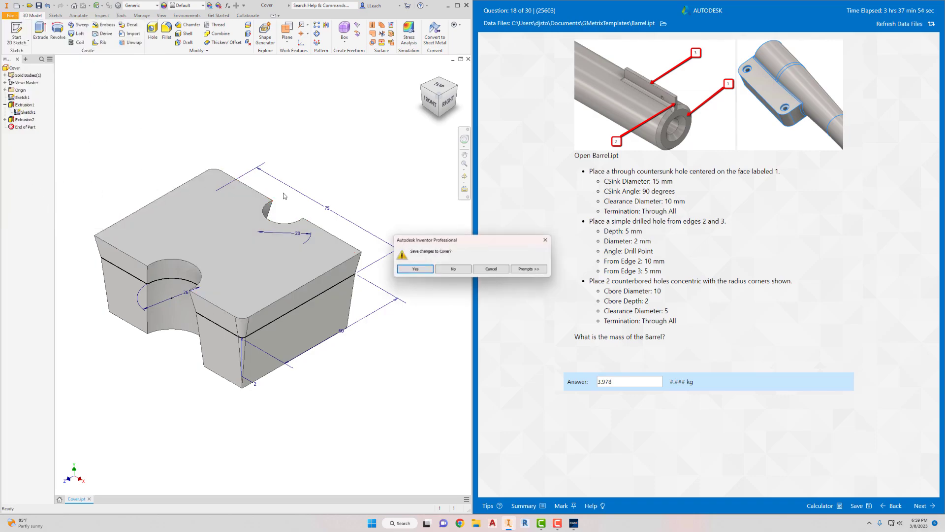
click(453, 270)
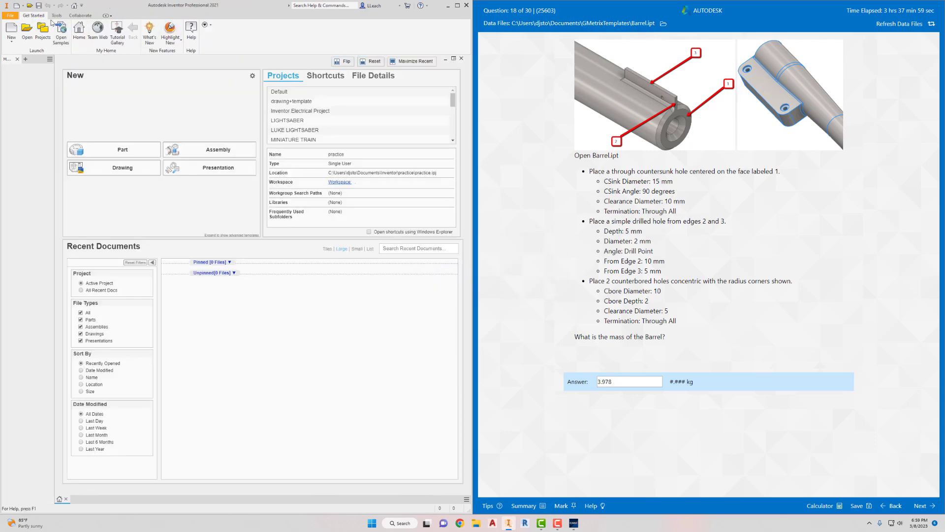
Open the Barrel part from the GMetrixTemplates folder.
click(27, 31)
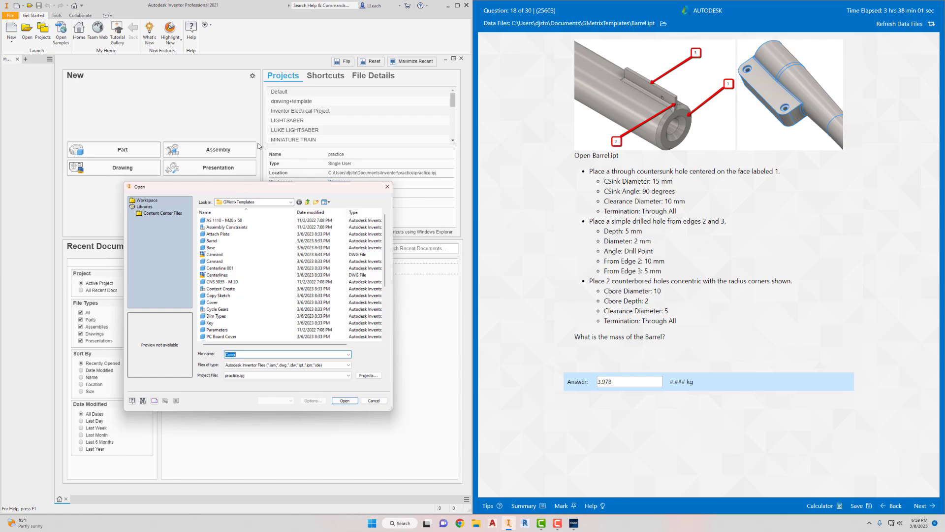
click(216, 240)
click(355, 403)
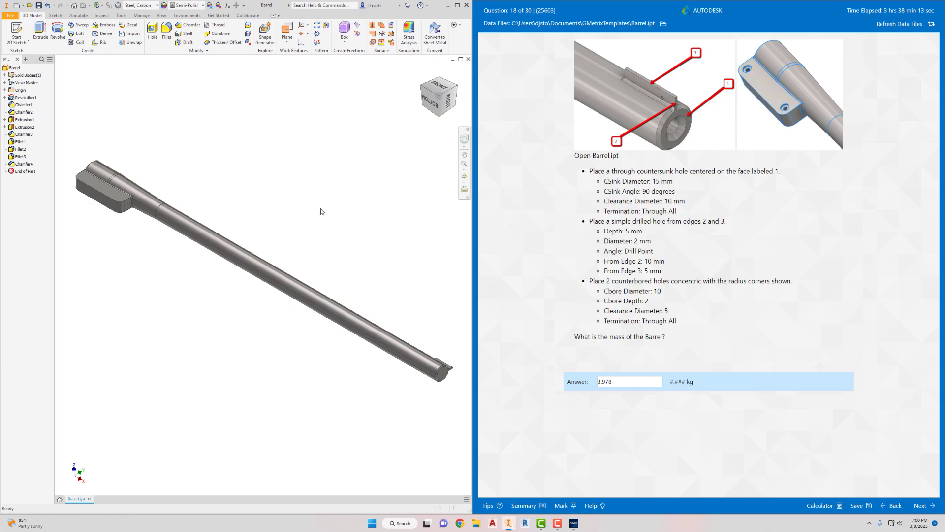
Set up a countersunk through-all hole with a 15 mm countersink diameter and a 10 mm clearance diameter.
middle_drag(351, 233, 315, 194)
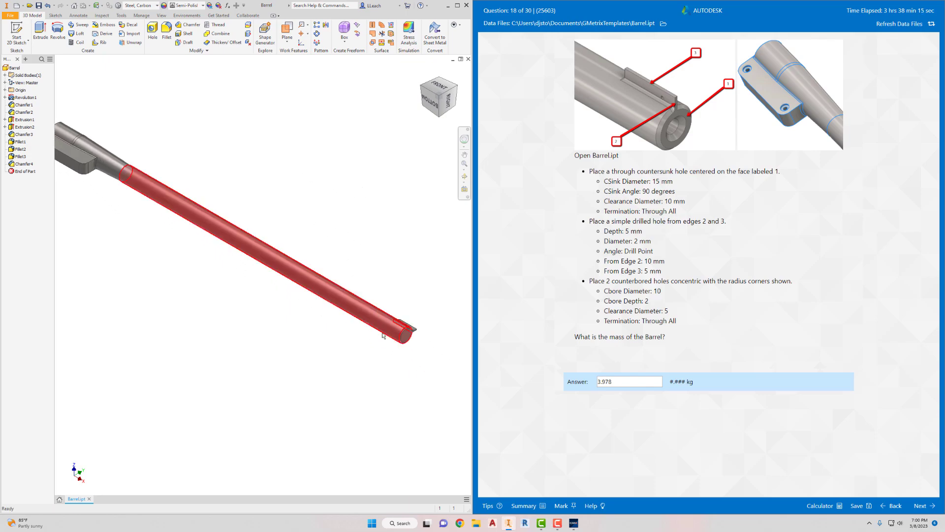
scroll(395, 361, up, 3)
scroll(402, 363, down, 10)
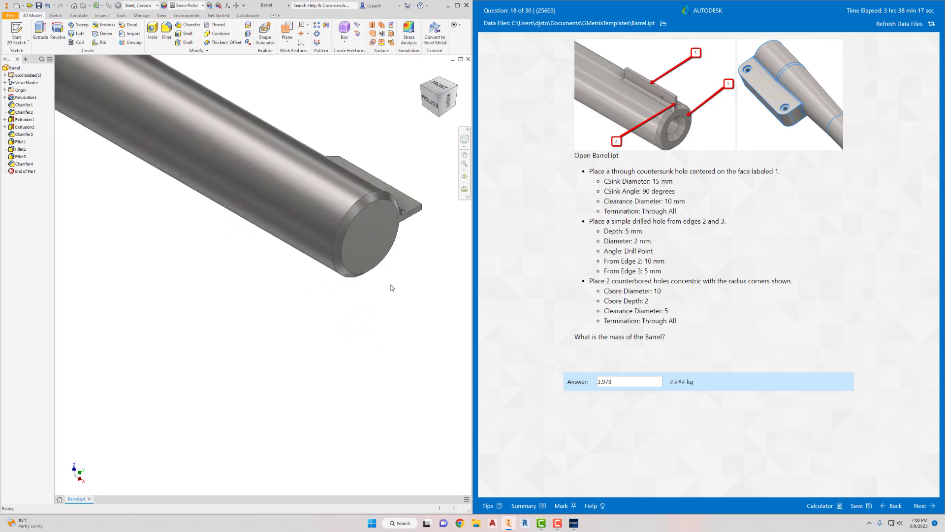
middle_drag(393, 257, 346, 289)
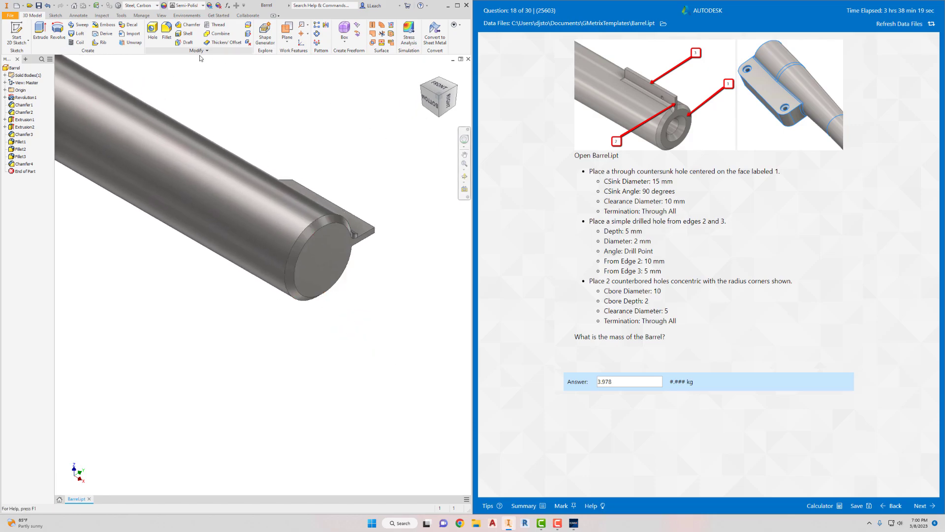
click(151, 32)
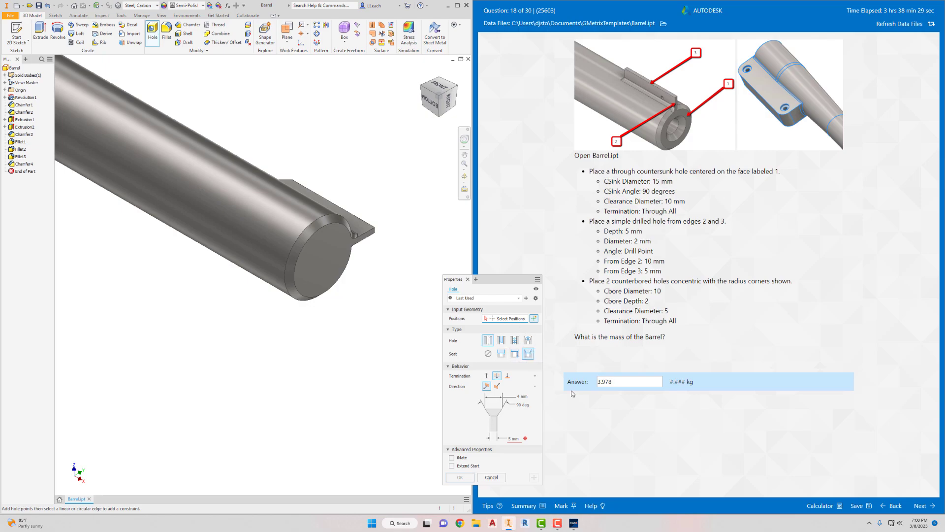
click(526, 398)
text(15)
key(Tab)
click(520, 439)
text(10)
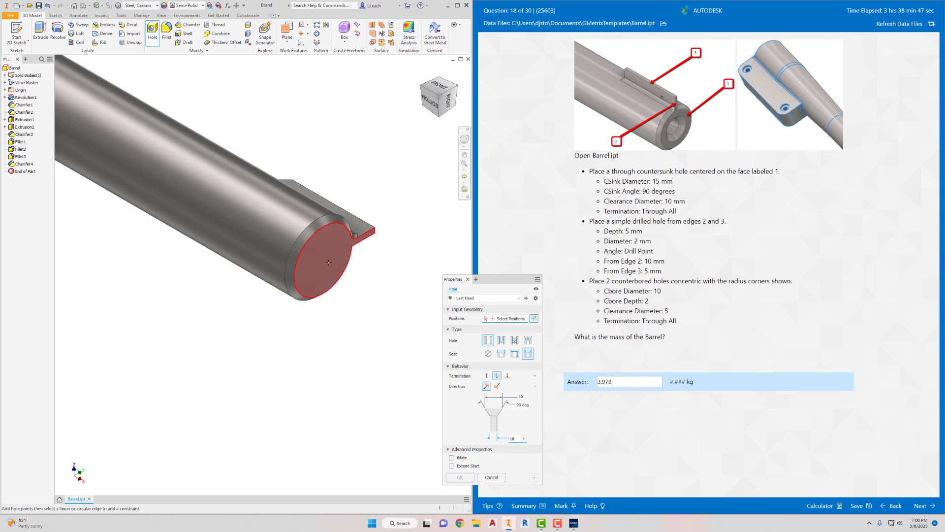
Place the countersunk hole on the barrel's end face beside the raised rail, concentric with the face's circular edge, and create it.
click(324, 260)
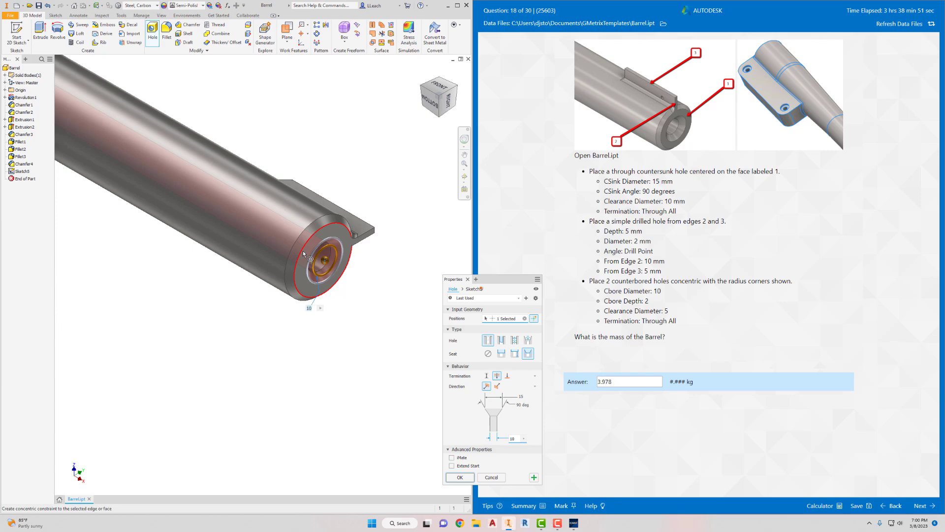
click(303, 250)
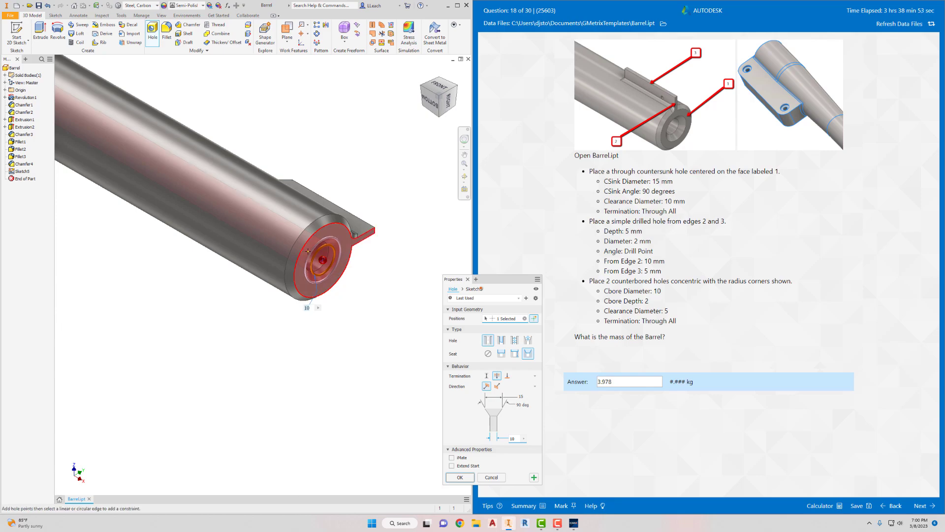
click(458, 477)
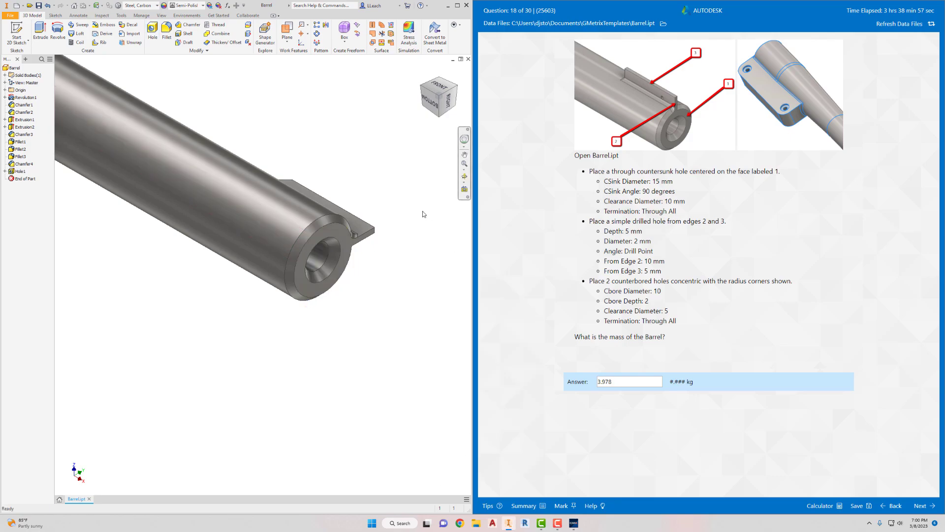
Set up a simple hole without a seat, with distance termination, 5 mm depth and 2 mm diameter.
scroll(365, 212, up, 2)
scroll(365, 213, up, 2)
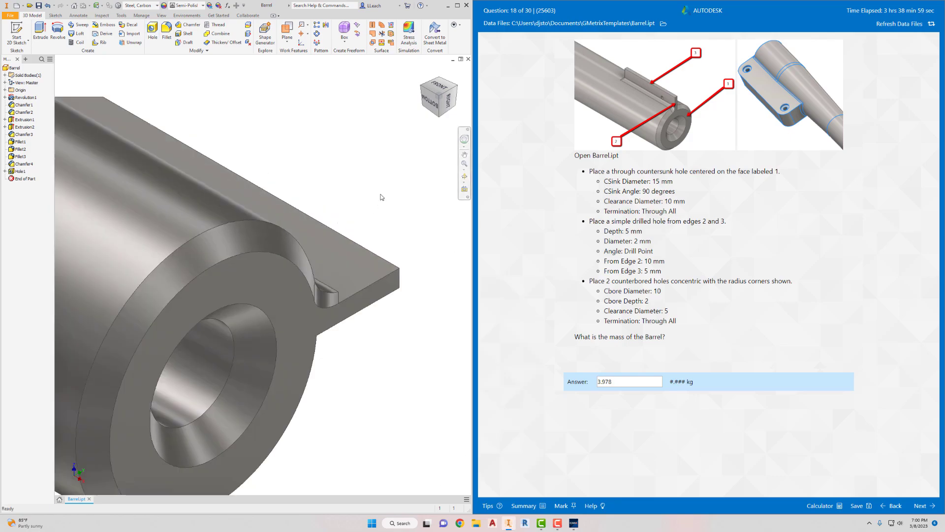
scroll(381, 197, down, 3)
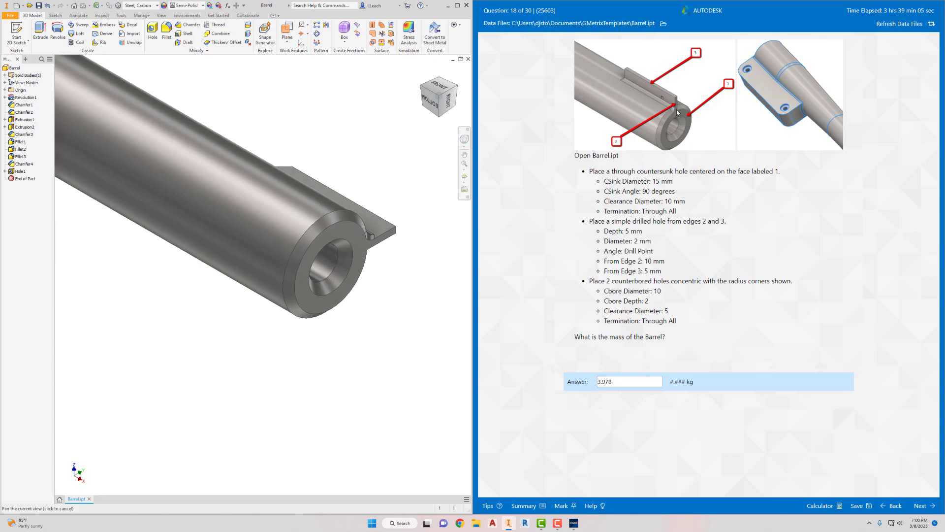
click(645, 142)
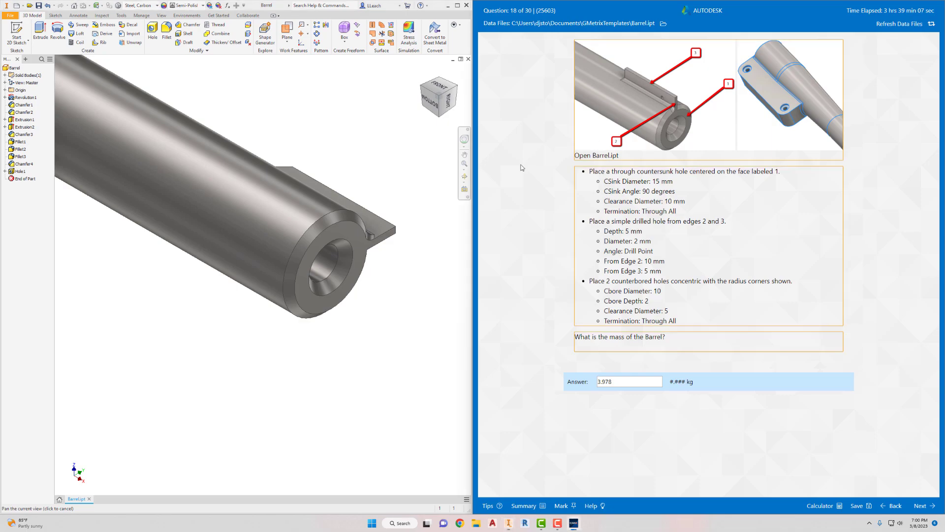
click(442, 87)
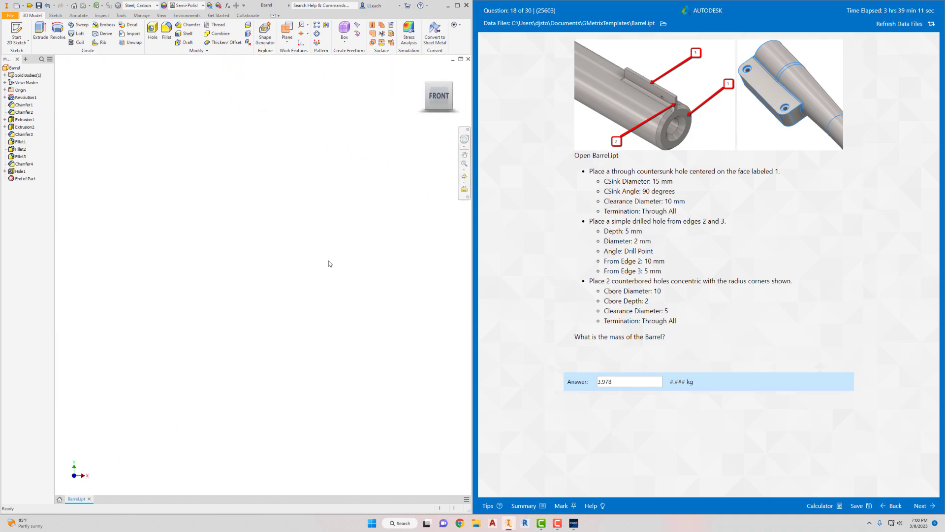
scroll(333, 255, down, 4)
scroll(373, 161, up, 5)
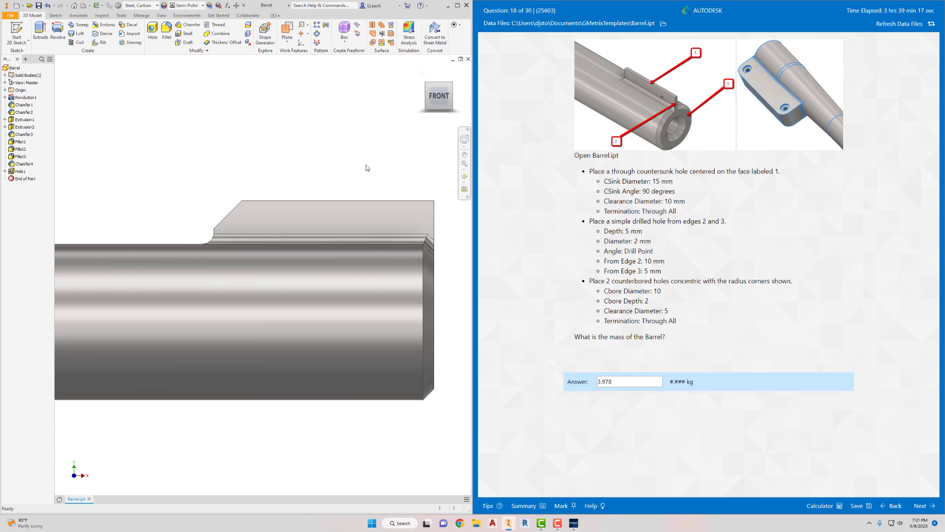
middle_drag(366, 164, 360, 160)
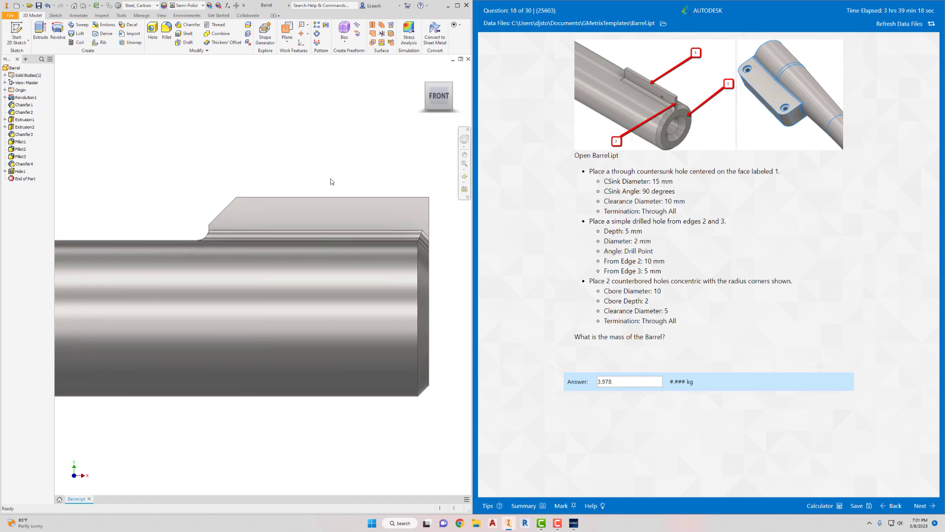
click(152, 31)
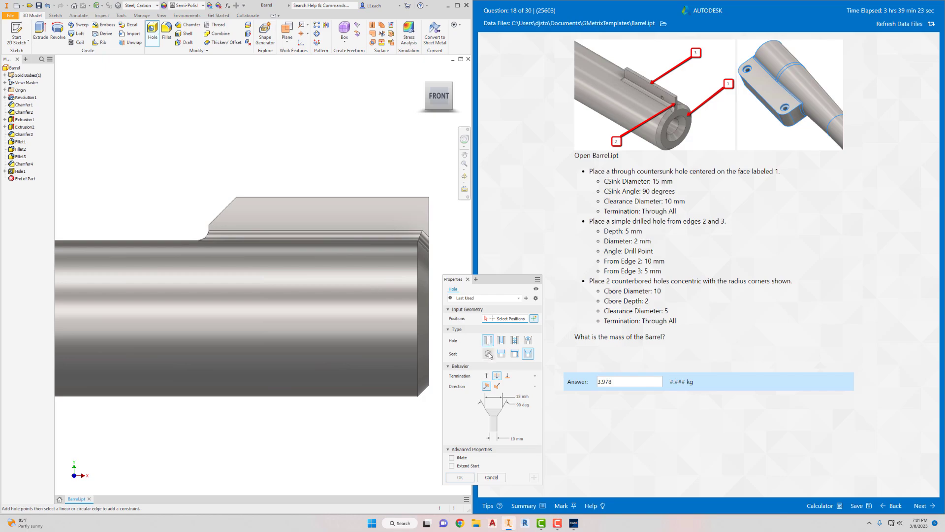
click(489, 354)
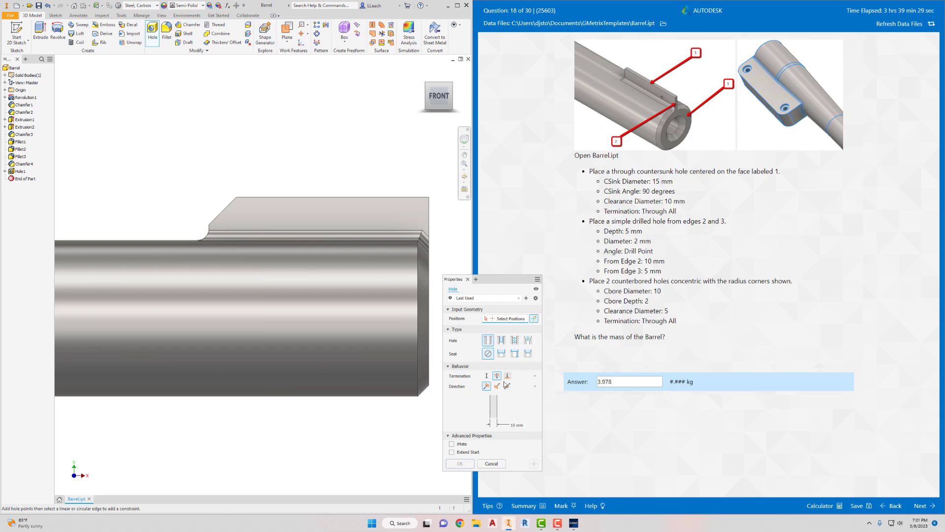
click(486, 376)
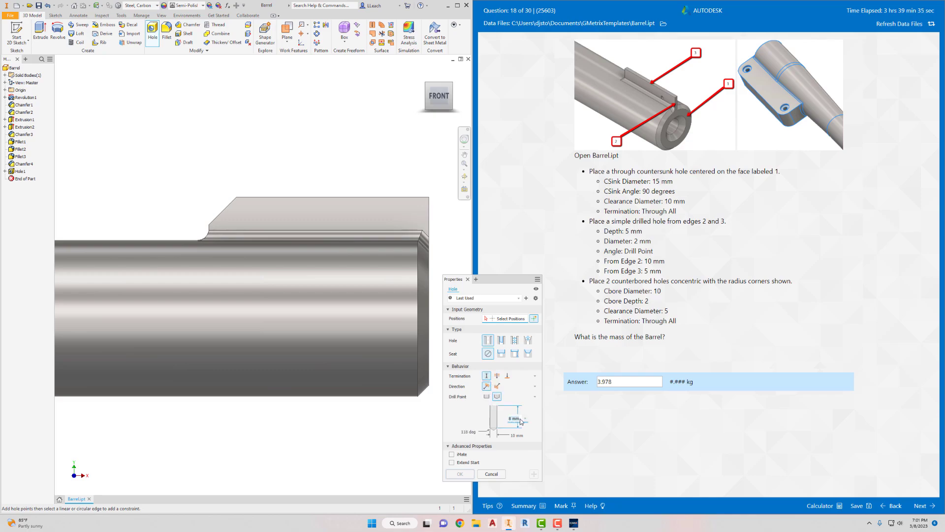
text(5)
click(514, 436)
text(2)
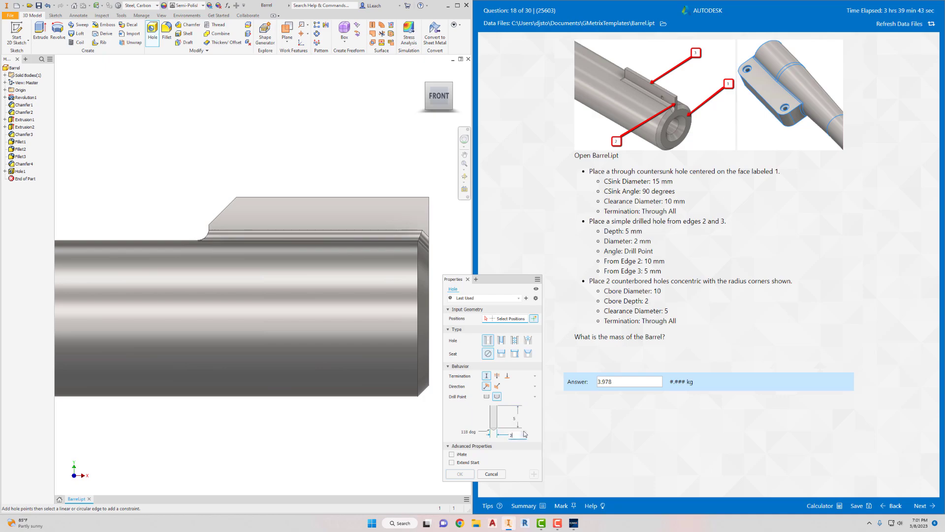
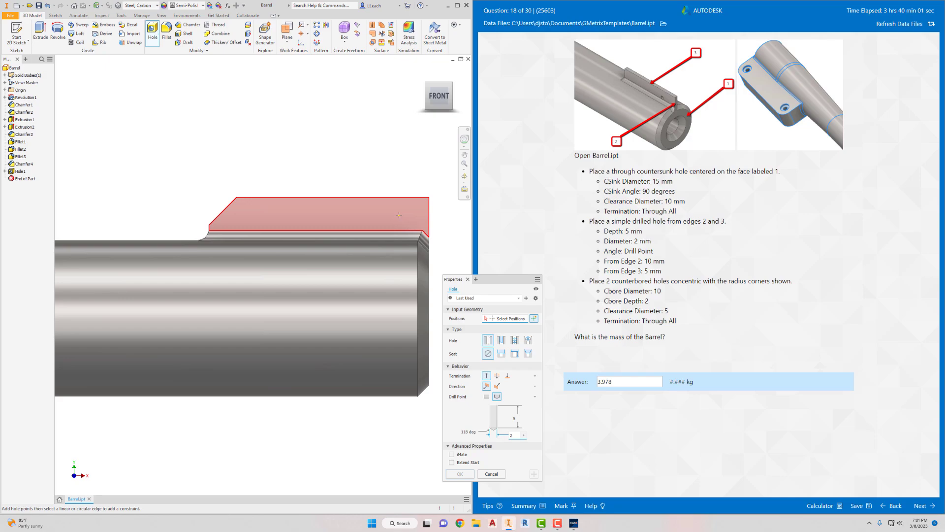
Place the simple hole on the rail's flat front face, 10 mm from its end edge and 5 mm from its upper edge, and create it.
click(399, 216)
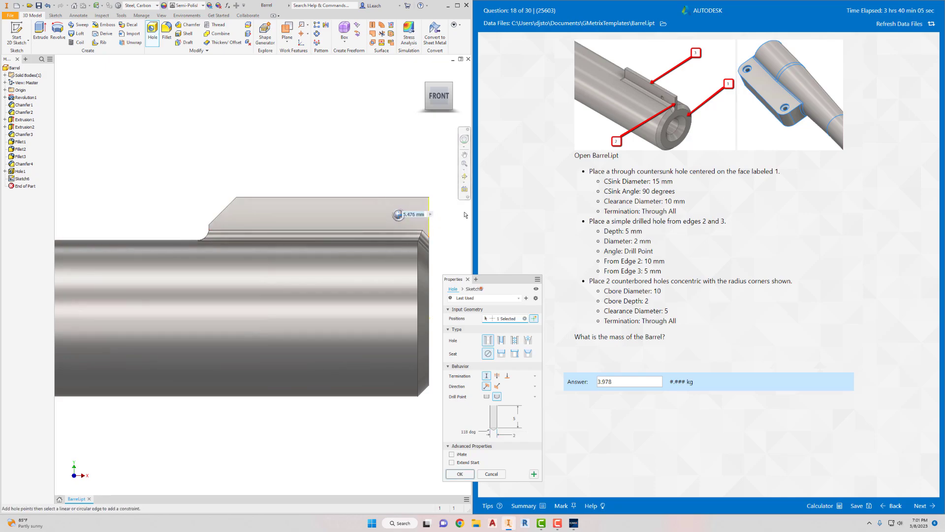
text(10)
click(406, 199)
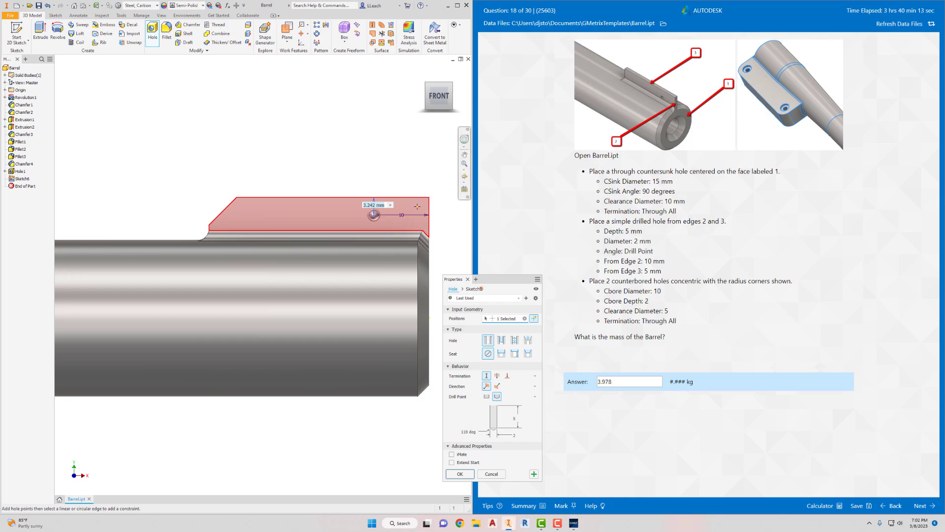
text(5)
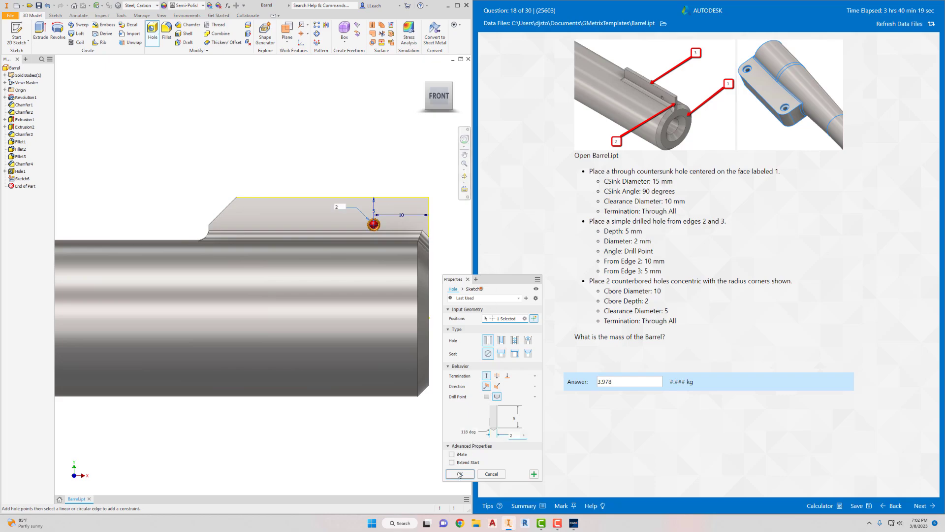
click(459, 474)
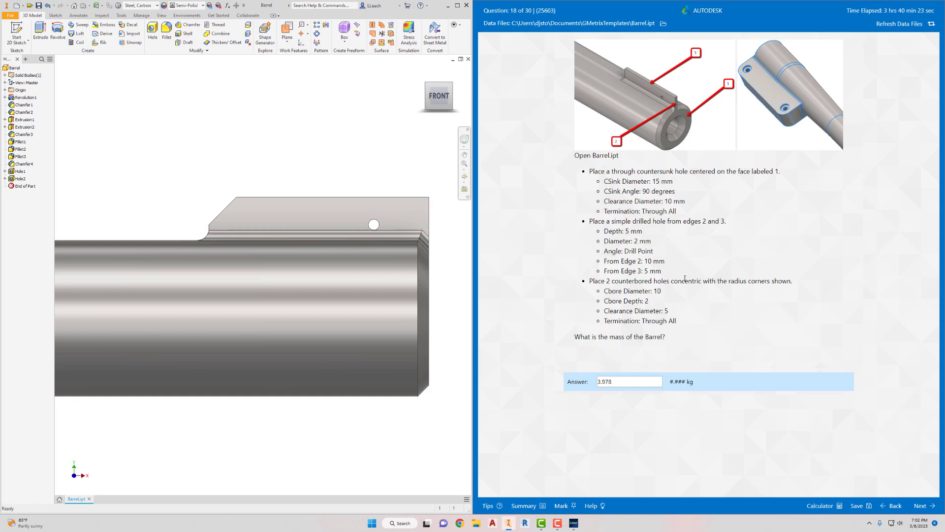
Set up a counterbored hole with a counterbore diameter of 10 mm and Through All termination.
scroll(320, 282, up, 3)
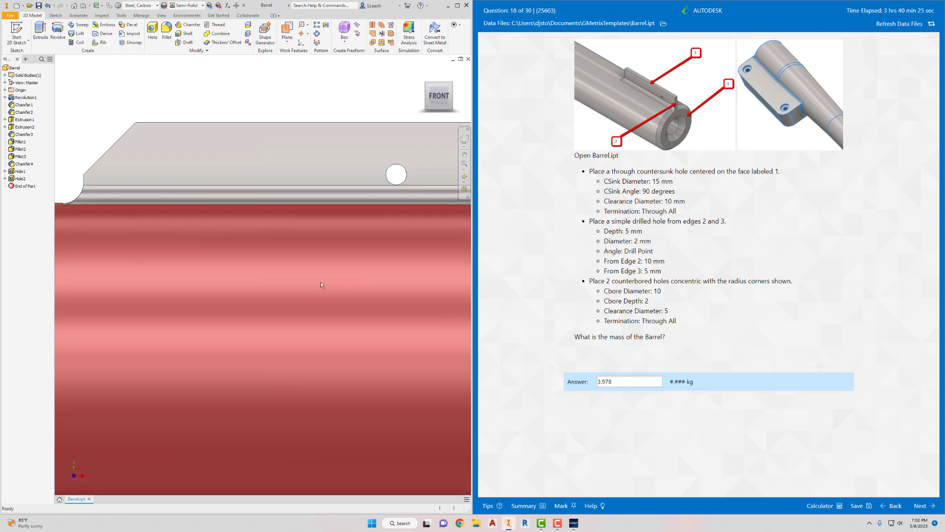
scroll(292, 284, down, 5)
scroll(241, 281, down, 3)
middle_drag(137, 286, 295, 258)
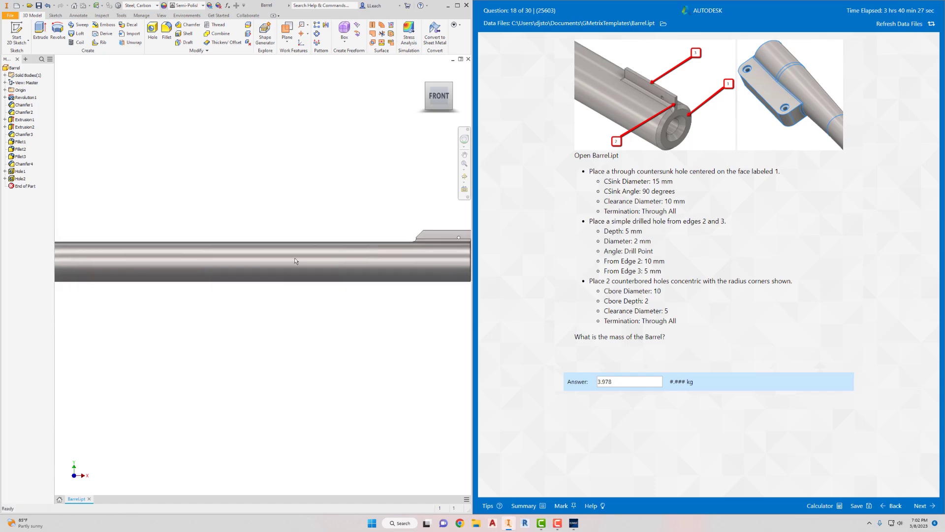
middle_drag(130, 269, 344, 266)
middle_drag(197, 269, 279, 273)
scroll(340, 284, down, 3)
scroll(339, 285, down, 2)
scroll(339, 284, up, 3)
scroll(260, 283, down, 3)
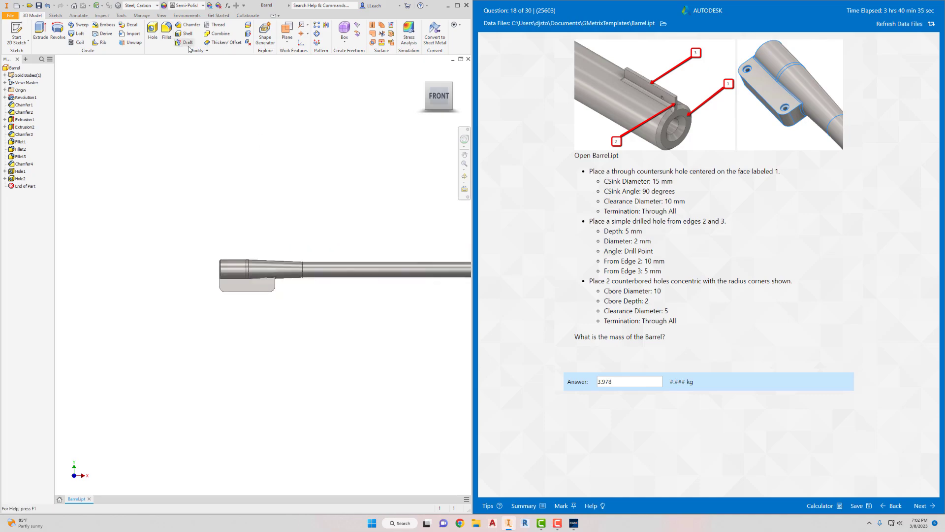
click(156, 39)
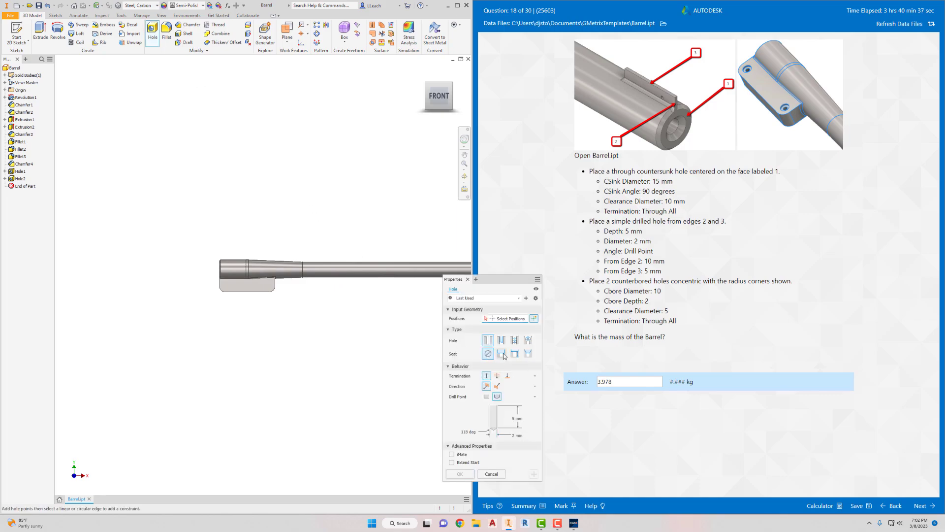
click(503, 354)
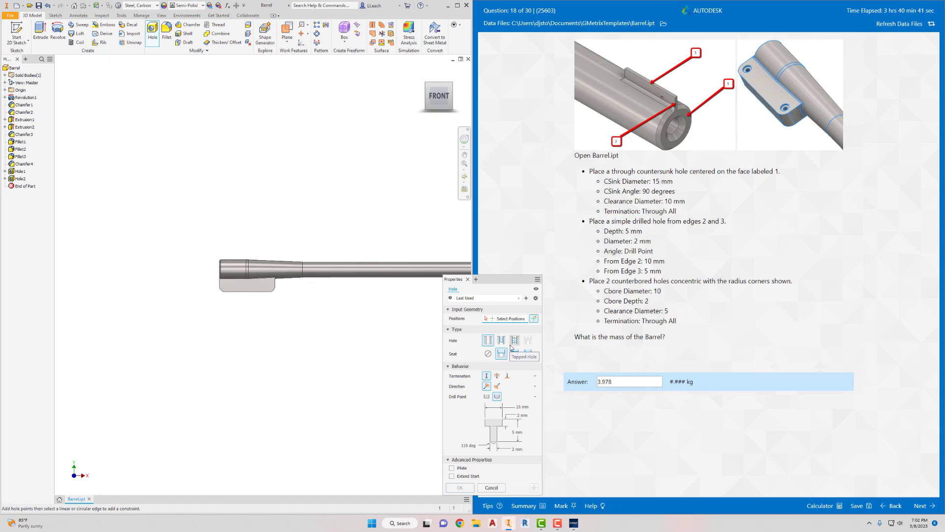
click(528, 410)
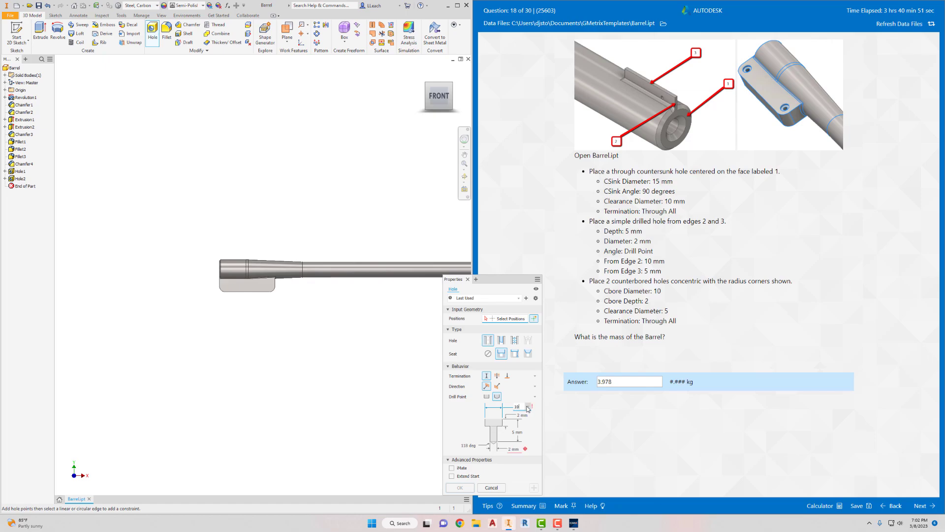
text(10)
click(496, 375)
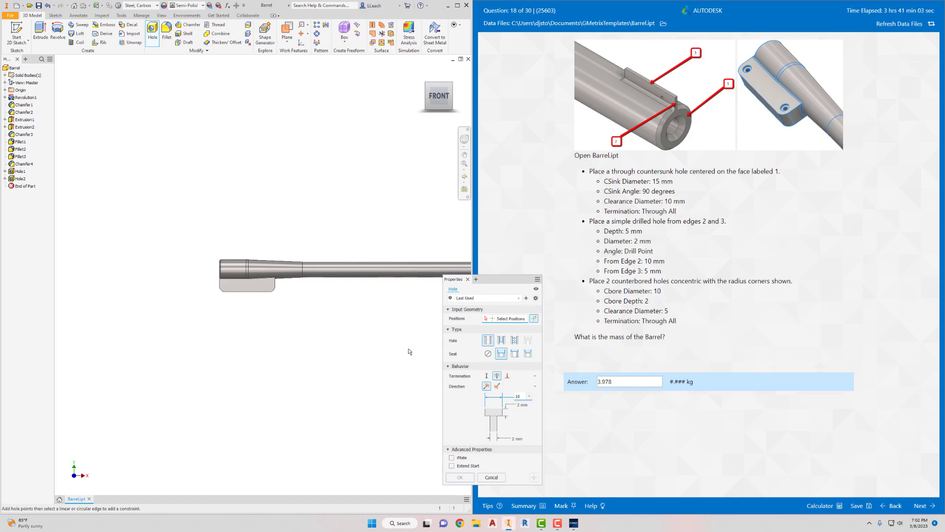
Place two counterbored hole positions on the barrel's lower flange face, each concentric with one of its rounded bottom corners.
scroll(281, 322, down, 1)
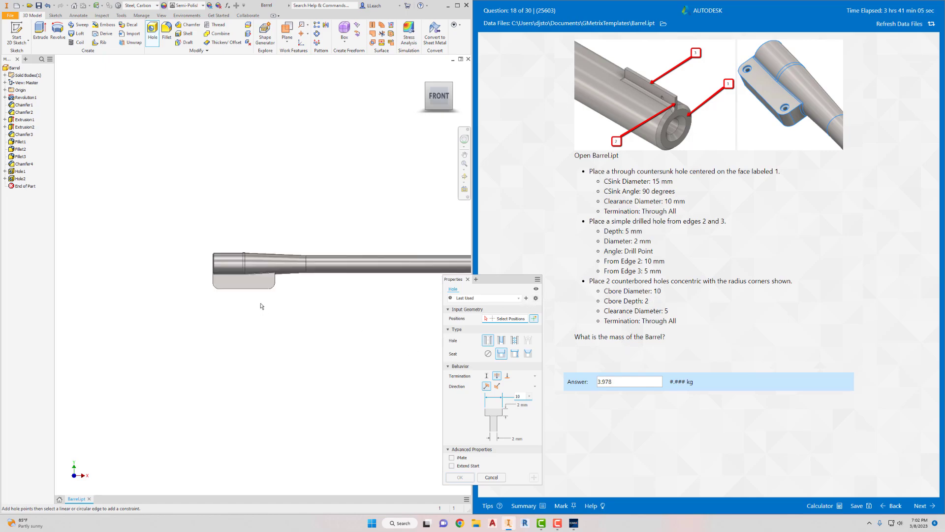
scroll(276, 322, down, 2)
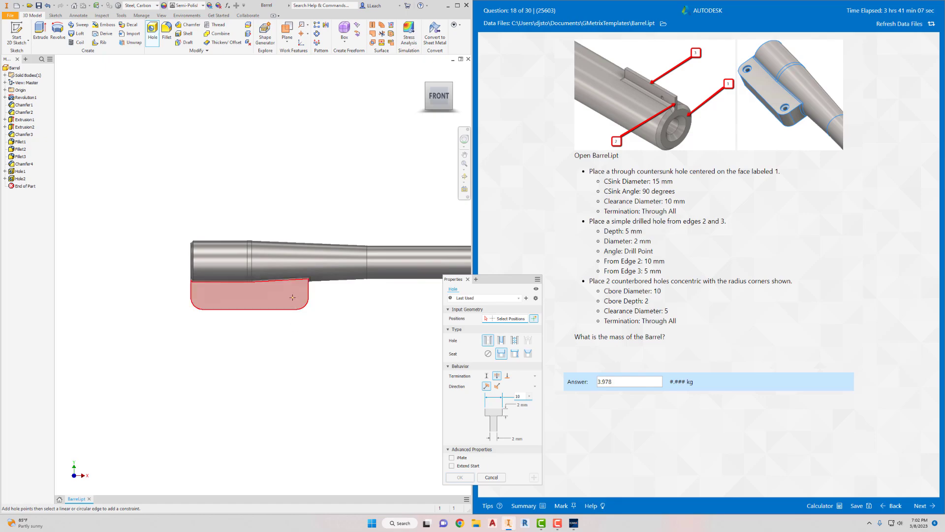
click(293, 295)
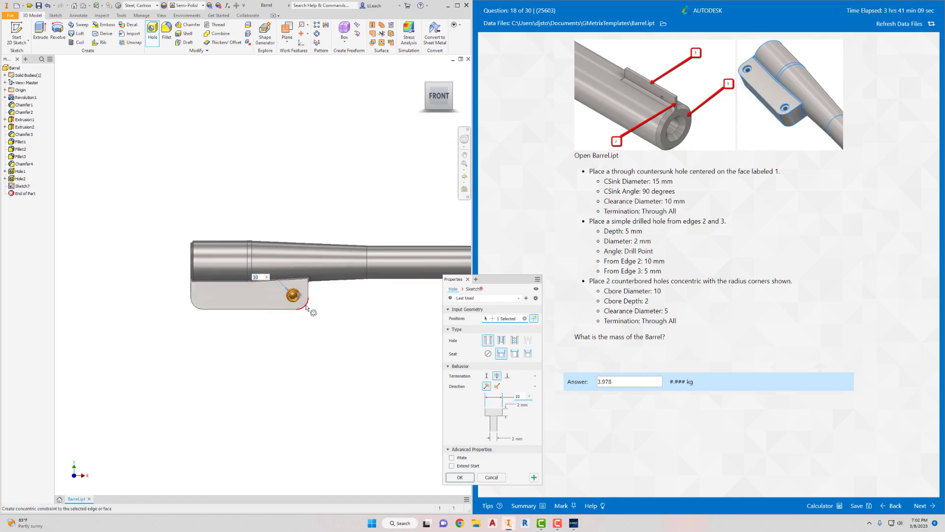
click(209, 296)
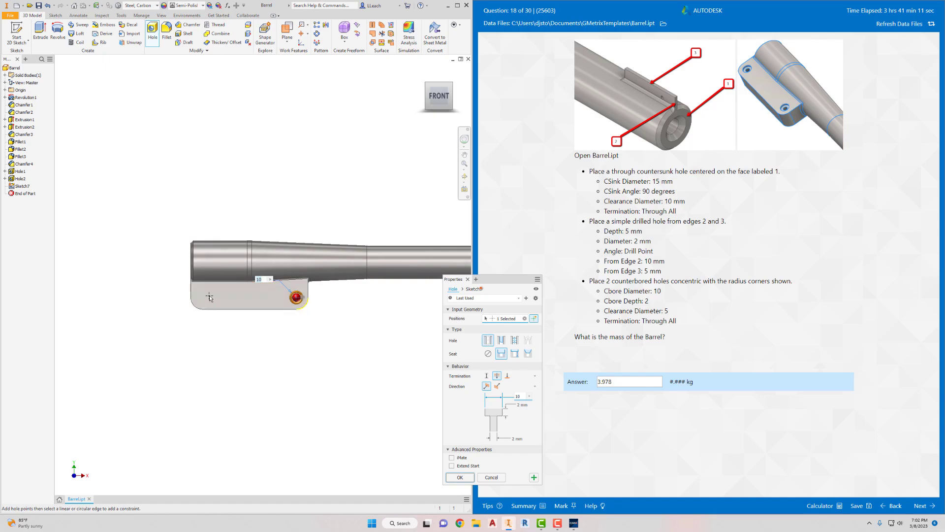
click(195, 306)
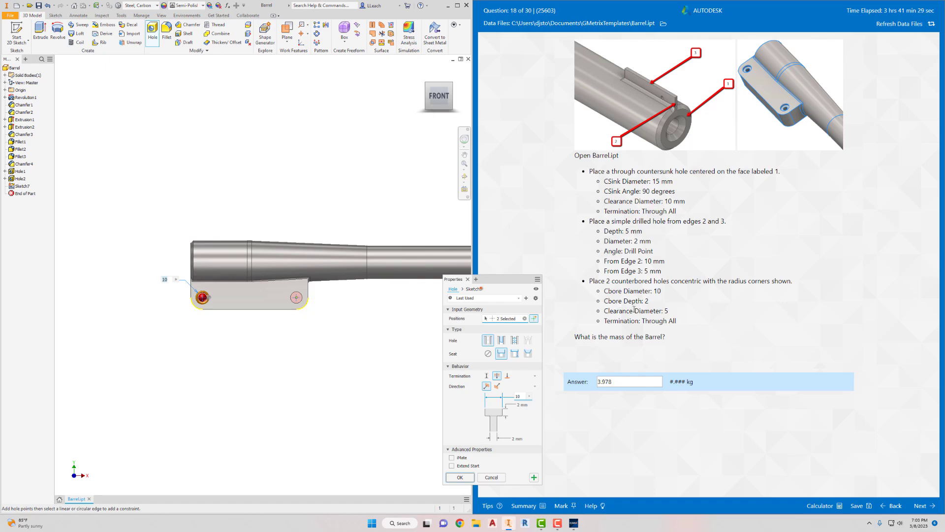
Set the counterbored holes' clearance diameter to 5 mm and create both holes.
click(518, 439)
text(5)
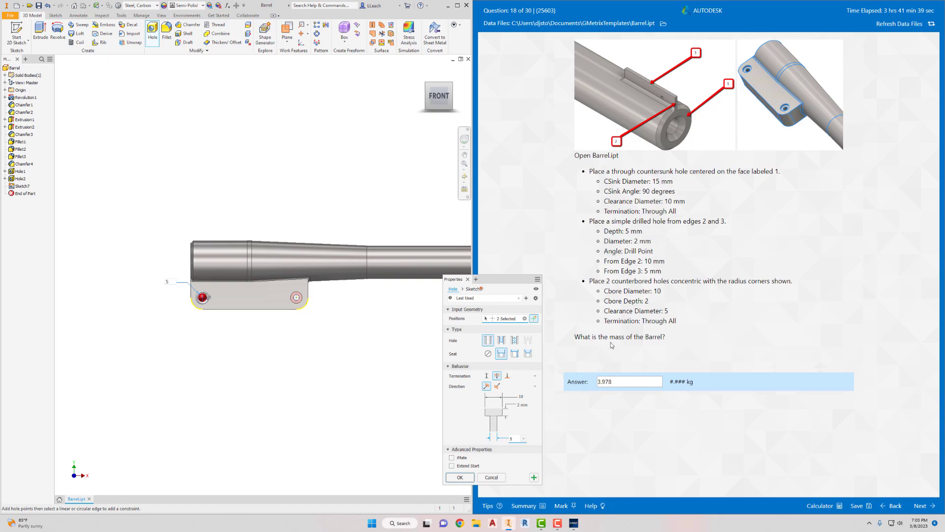
key(Tab)
click(461, 478)
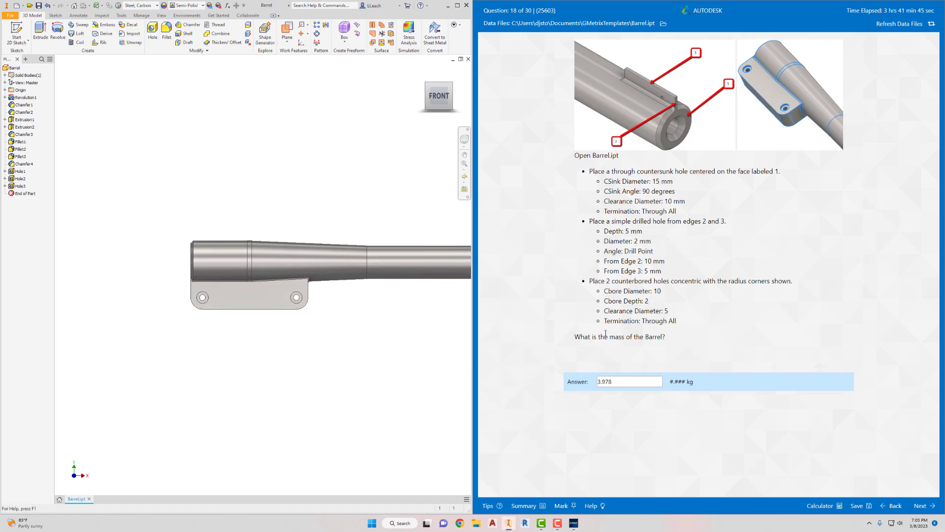
Clear the old question 18 answer and update the barrel's physical properties to calculate its mass.
drag(613, 380, 574, 393)
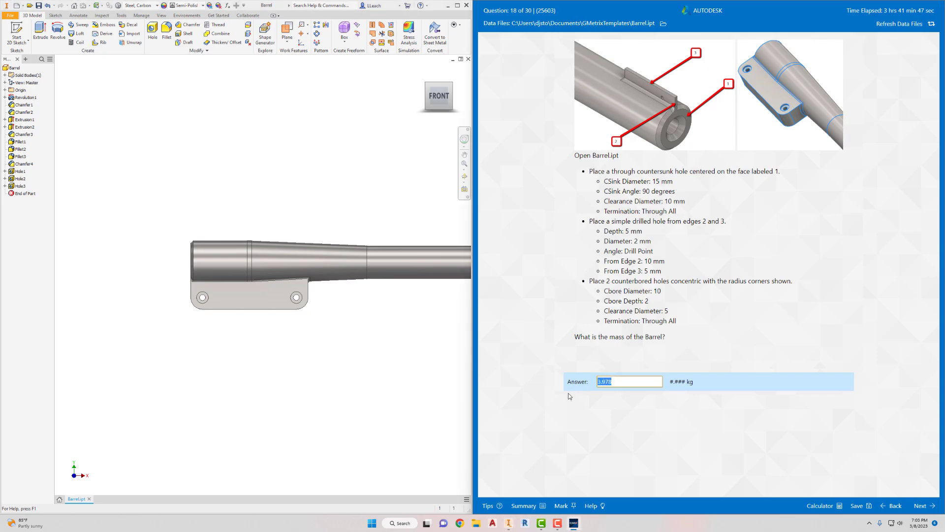
key(BackSpace)
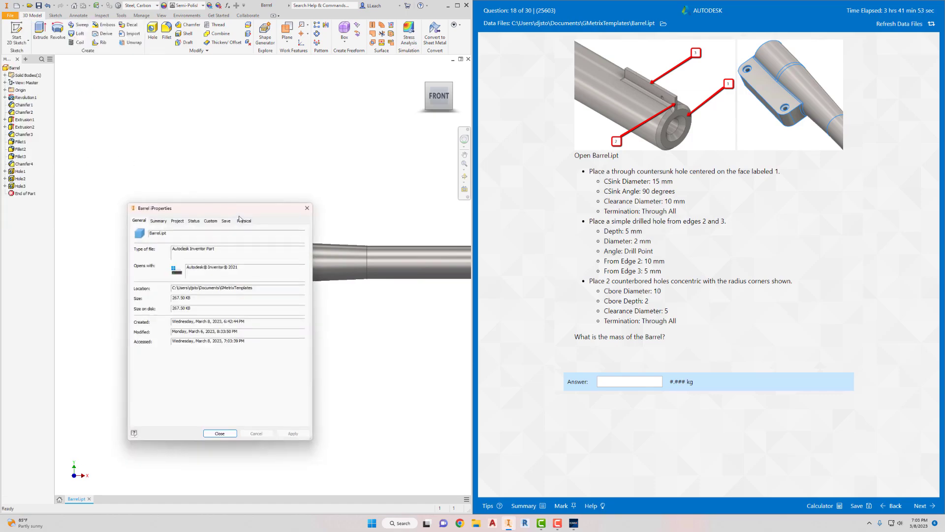
click(243, 220)
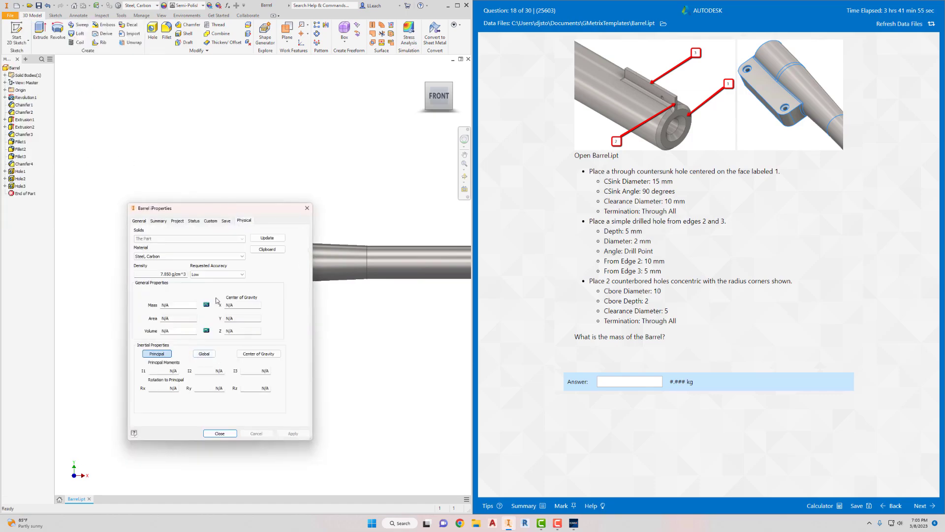
click(262, 239)
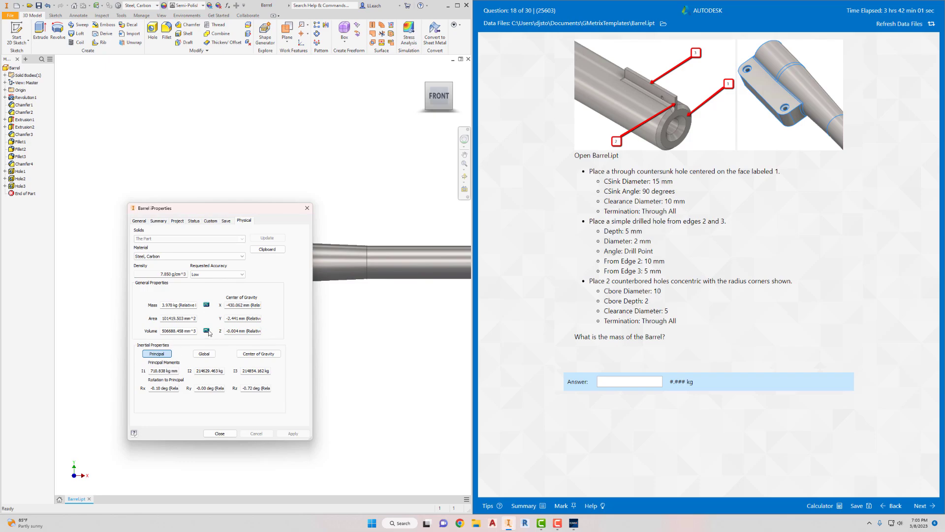
Submit 3.978 kg as the question 18 answer, continue to question 19 and dismiss the barrel's iProperties.
click(638, 377)
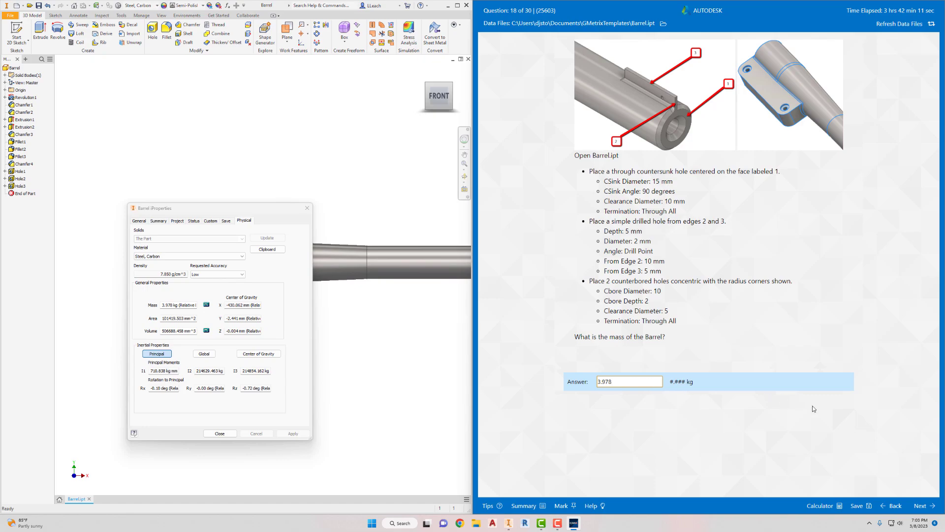
click(920, 505)
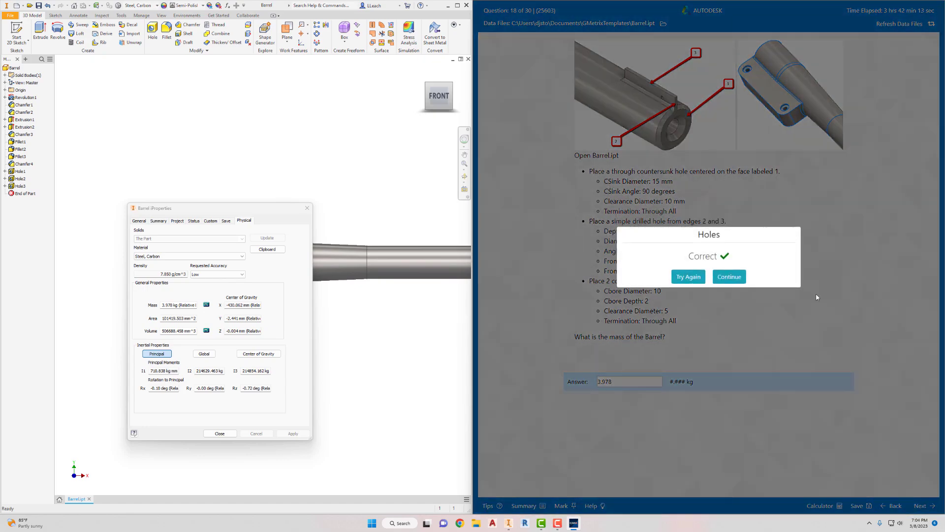
click(735, 284)
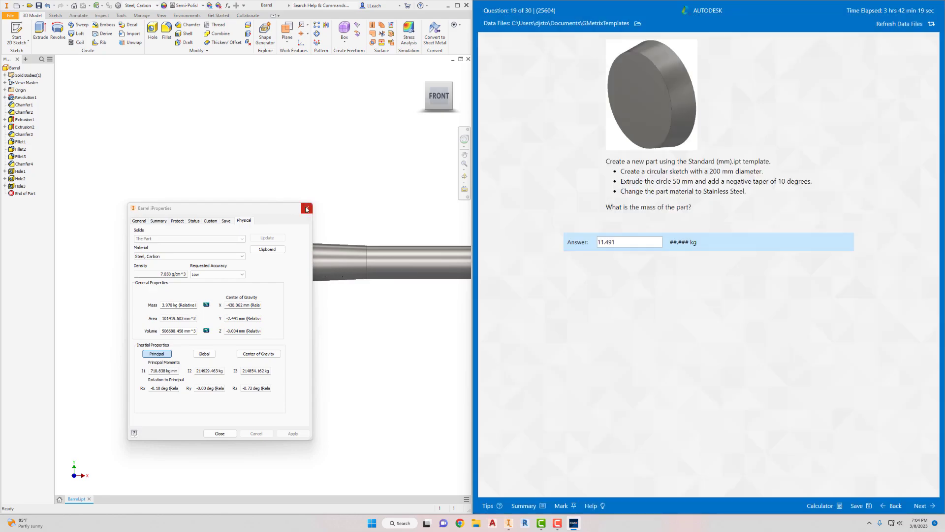
click(307, 209)
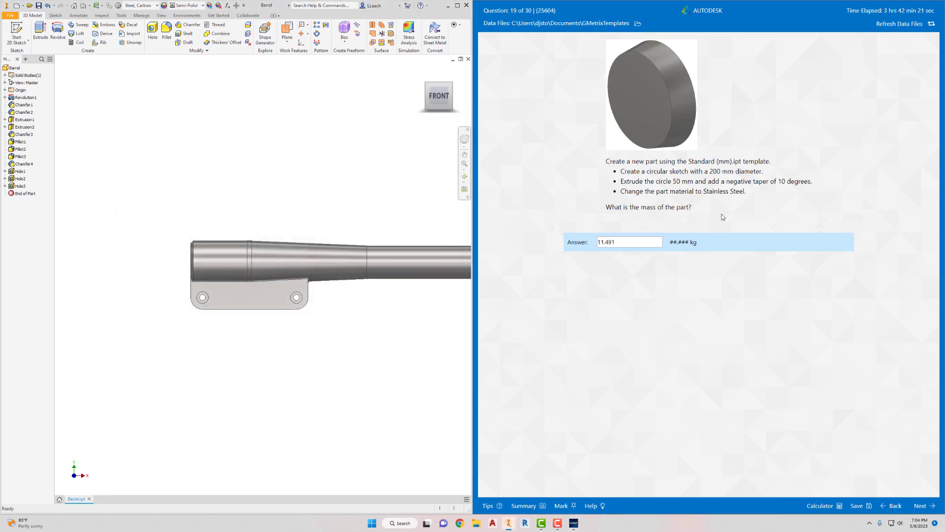
Clear the old question 19 answer and close the barrel part without saving its changes.
drag(631, 245, 583, 249)
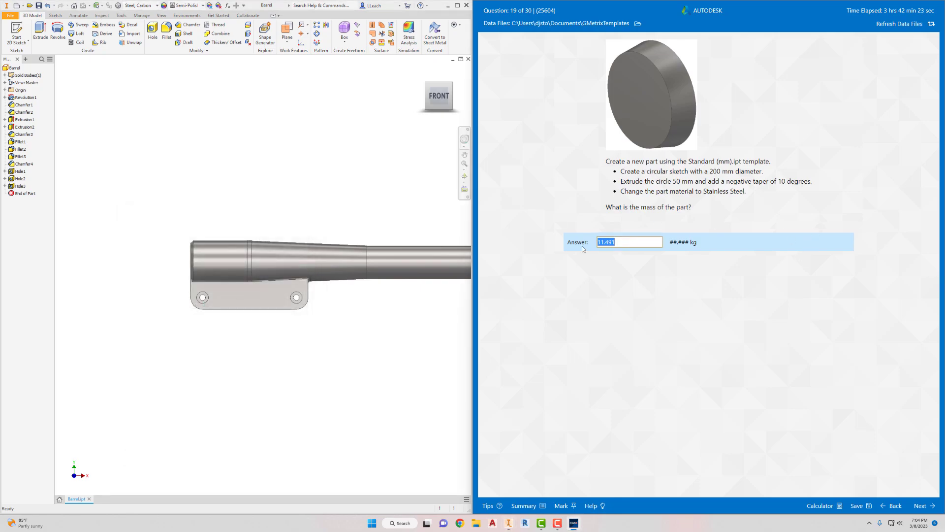
key(BackSpace)
click(10, 15)
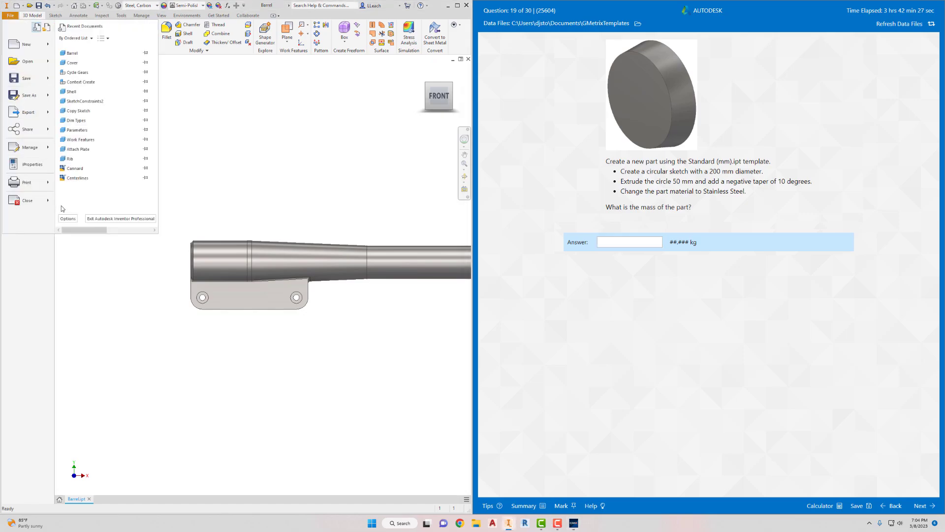
click(30, 203)
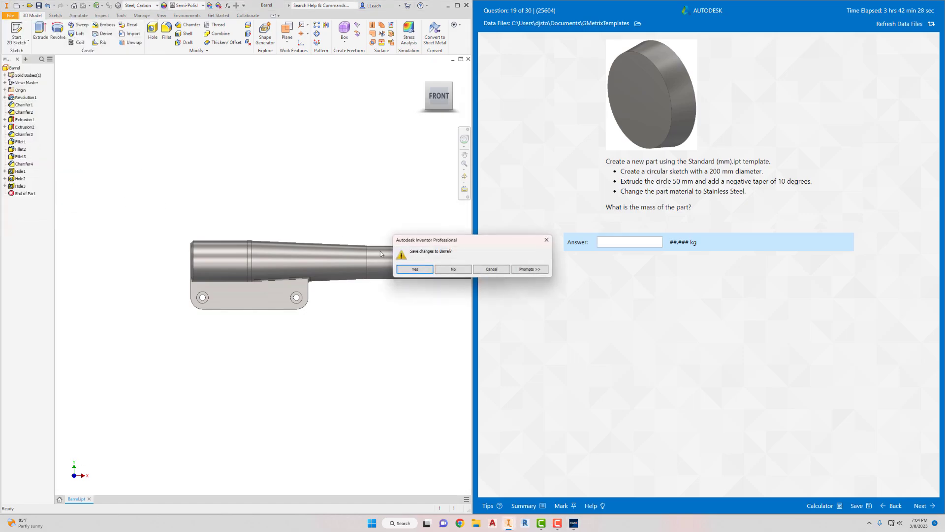
click(452, 272)
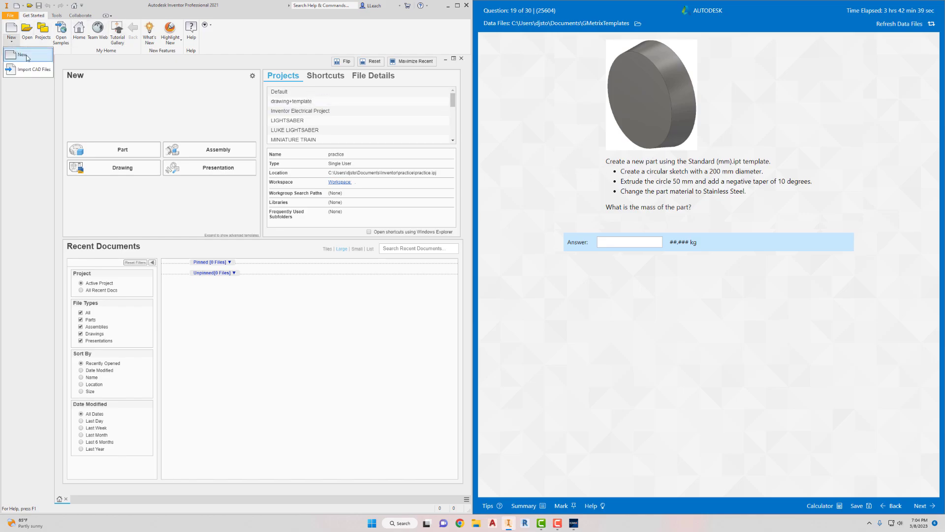
Create a new part from the metric Standard (mm).ipt template.
click(11, 28)
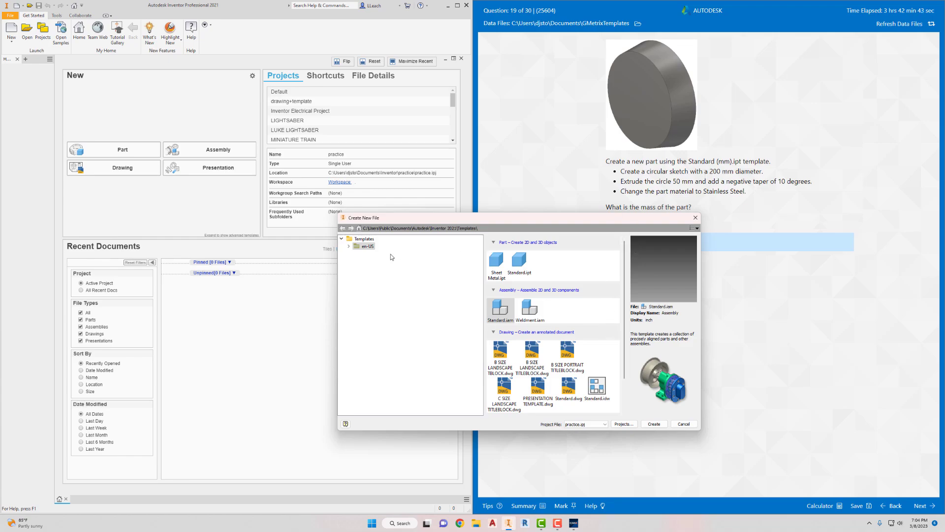
double_click(368, 246)
click(375, 261)
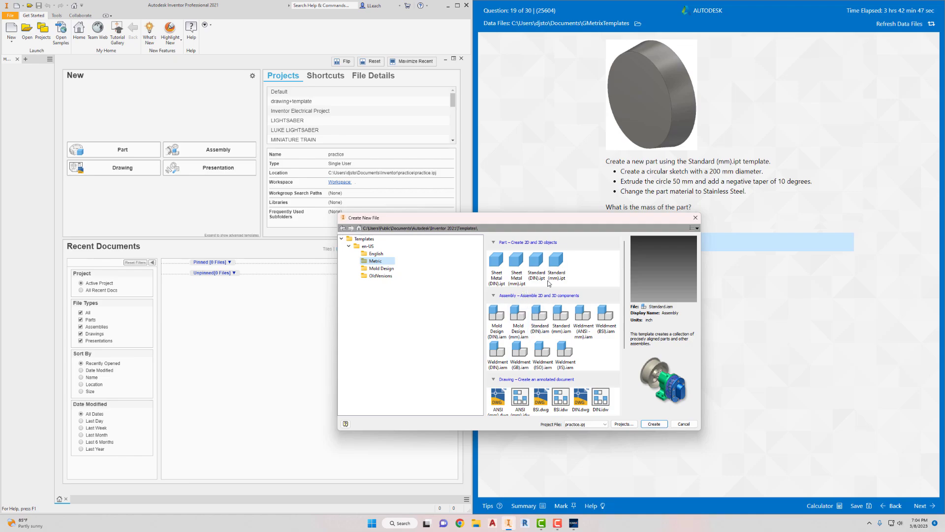
click(556, 263)
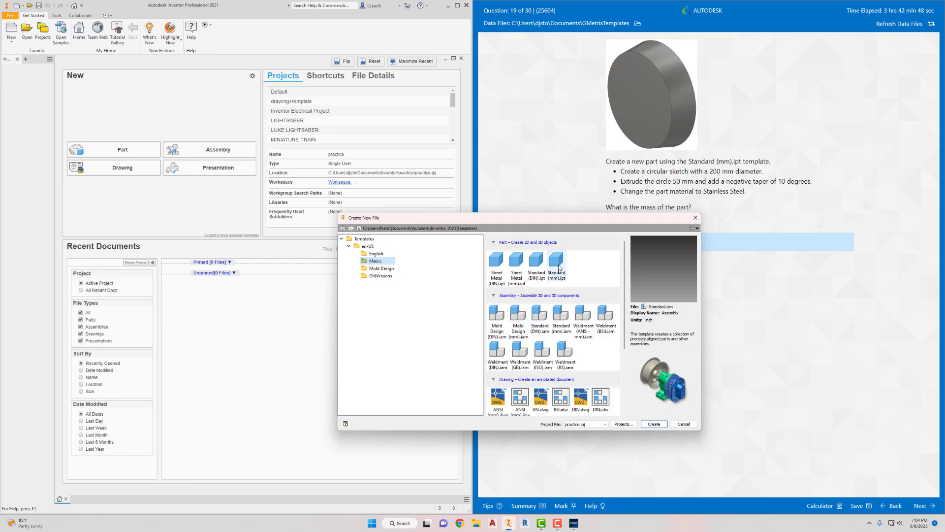
click(655, 424)
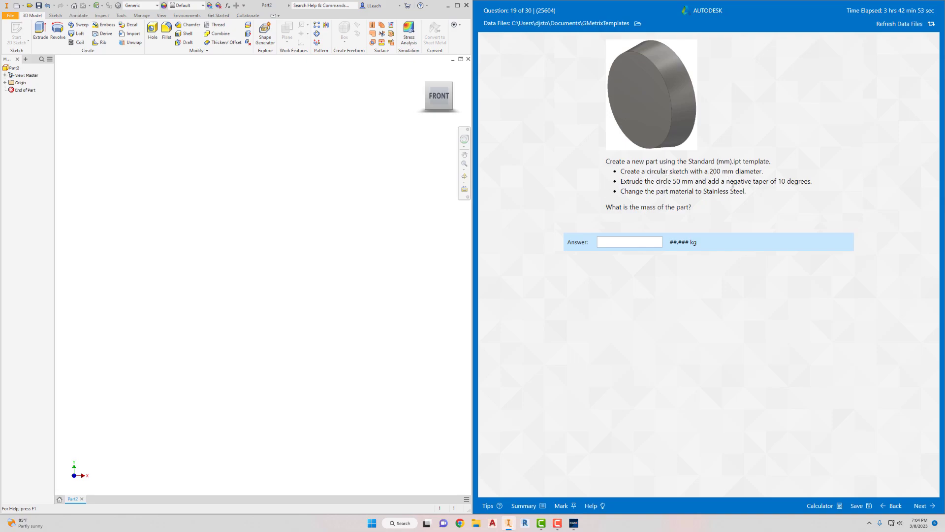
Sketch a 200 mm diameter circle centred on the origin of the XY plane and finish the sketch.
click(27, 43)
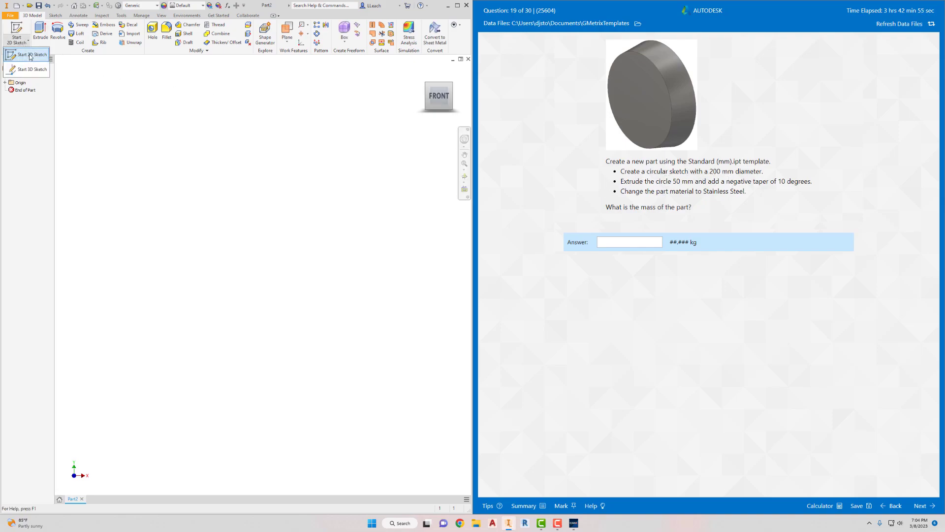
click(31, 56)
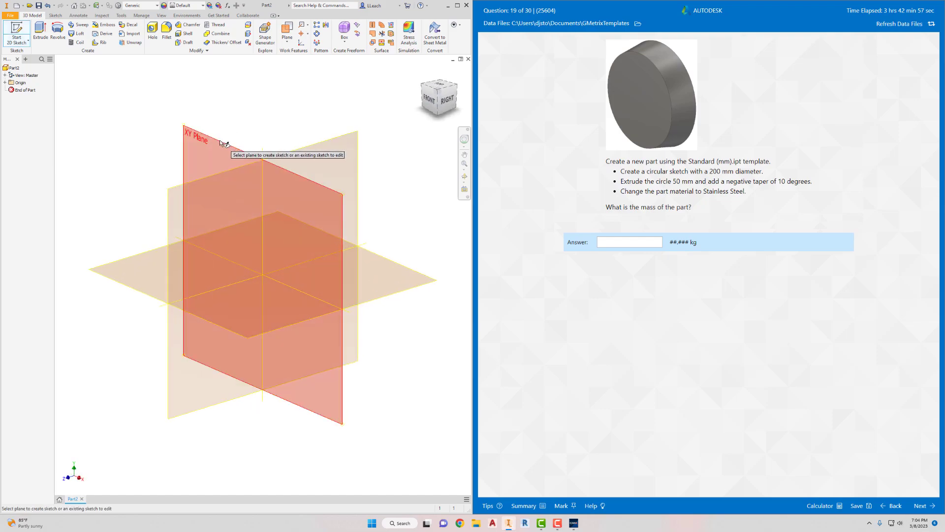
click(223, 143)
click(63, 44)
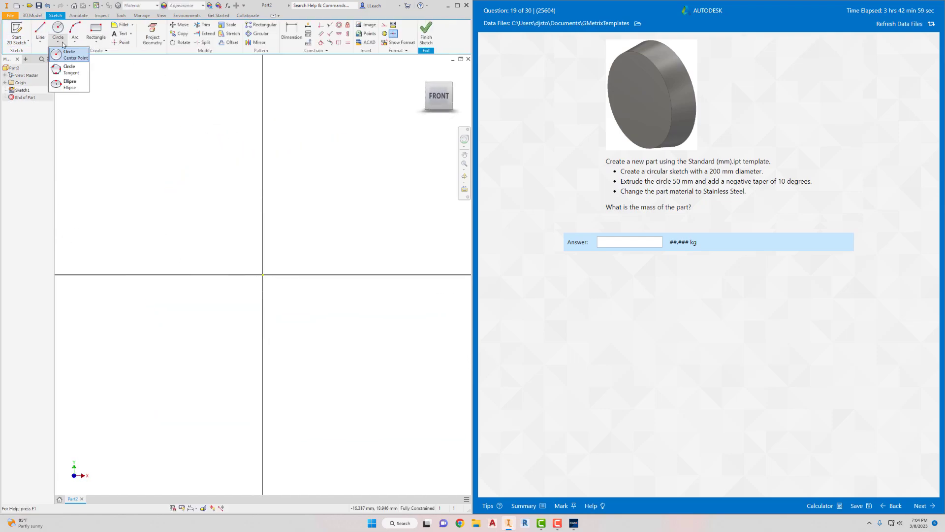
click(68, 54)
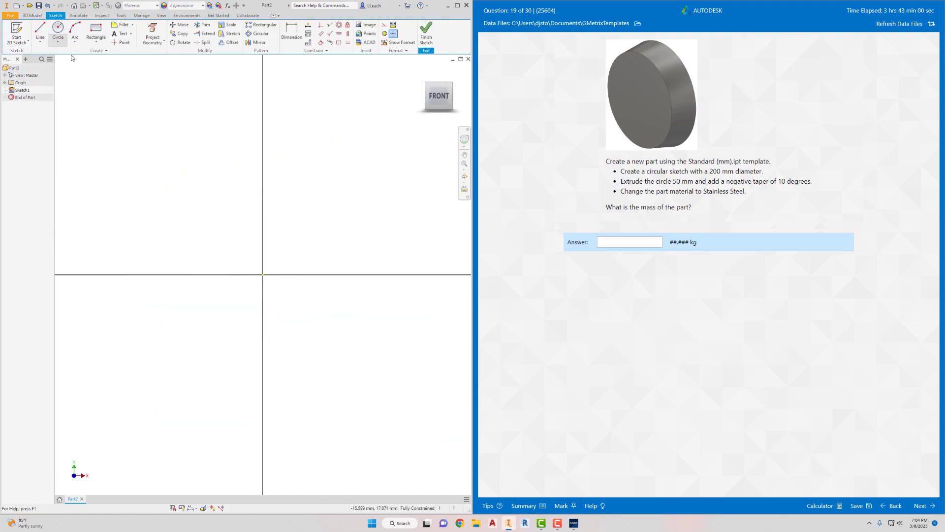
click(263, 274)
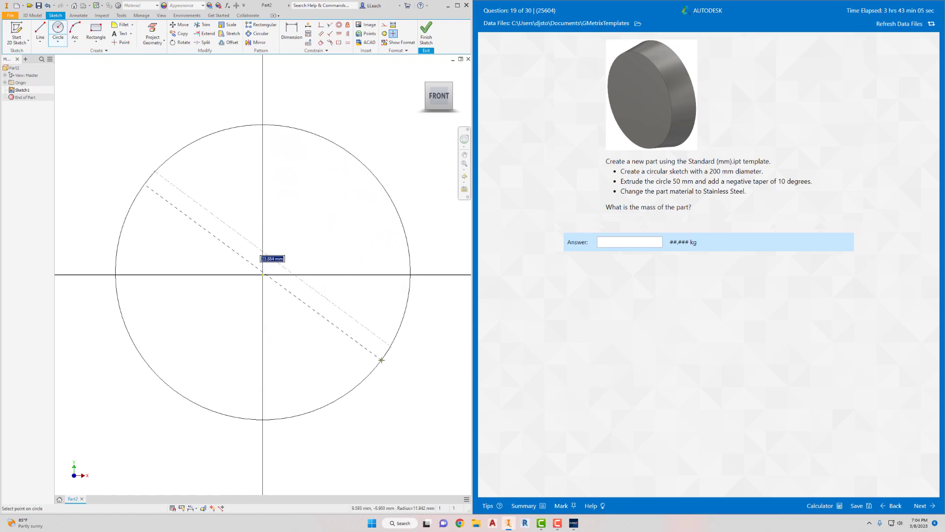
text(200)
key(Return)
scroll(335, 316, down, 10)
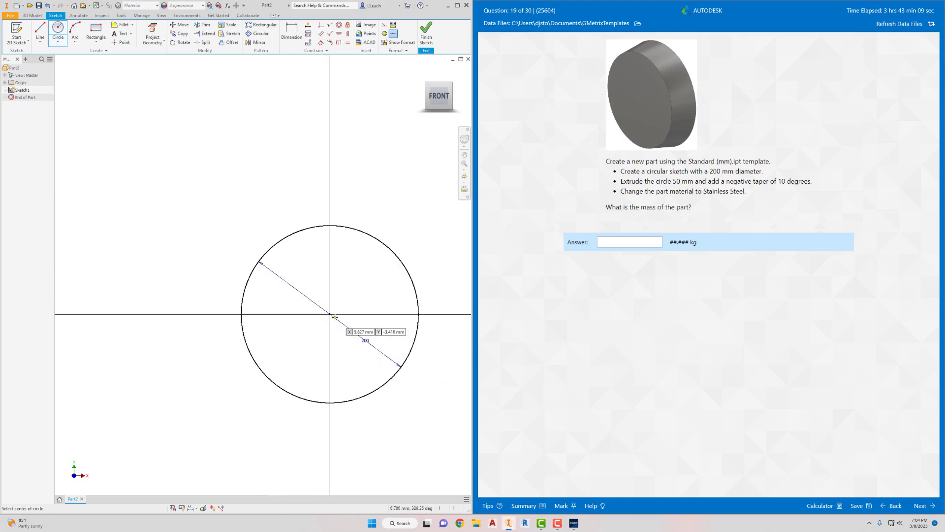
click(427, 34)
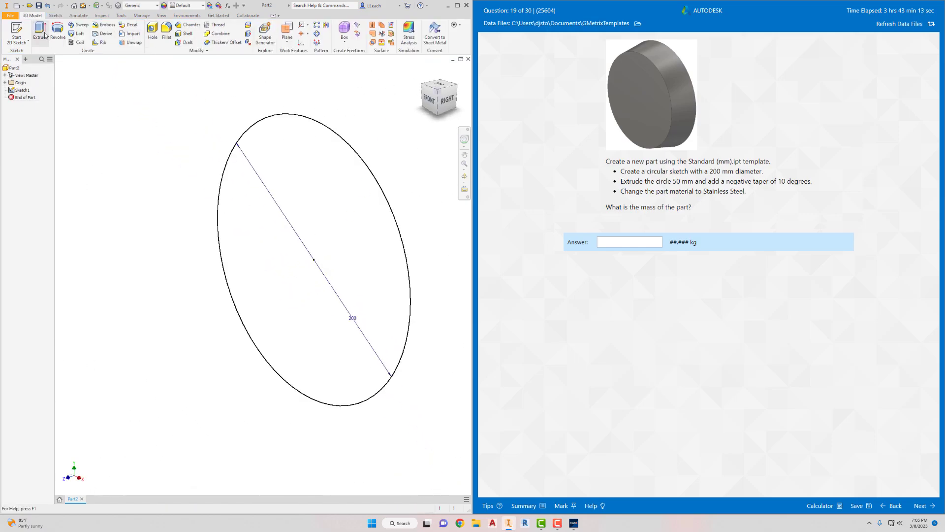
Extrude the circle 50 mm with a taper of -10 degrees.
click(41, 30)
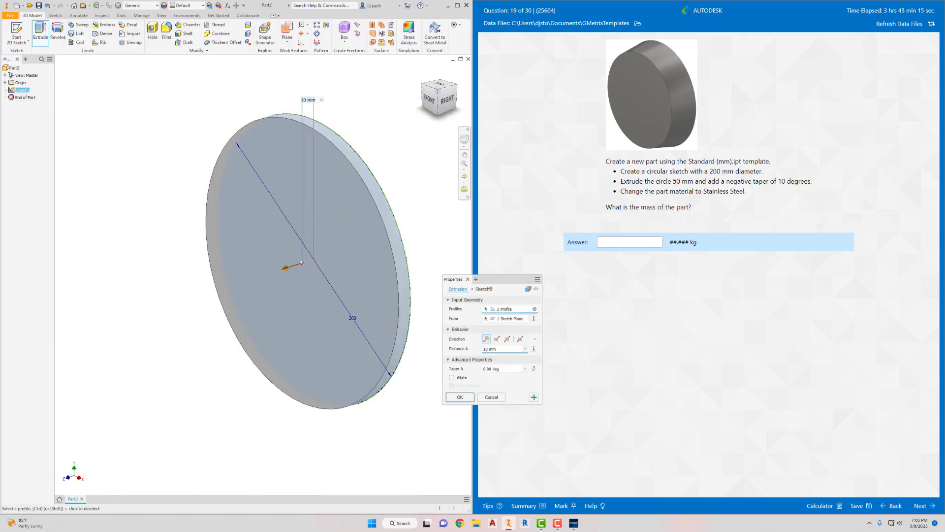
drag(502, 349, 457, 362)
text(50)
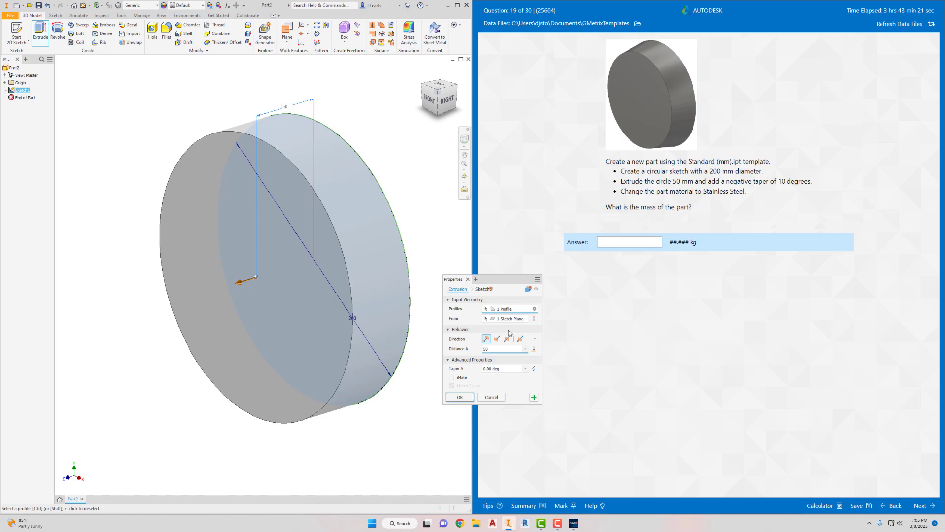
click(482, 368)
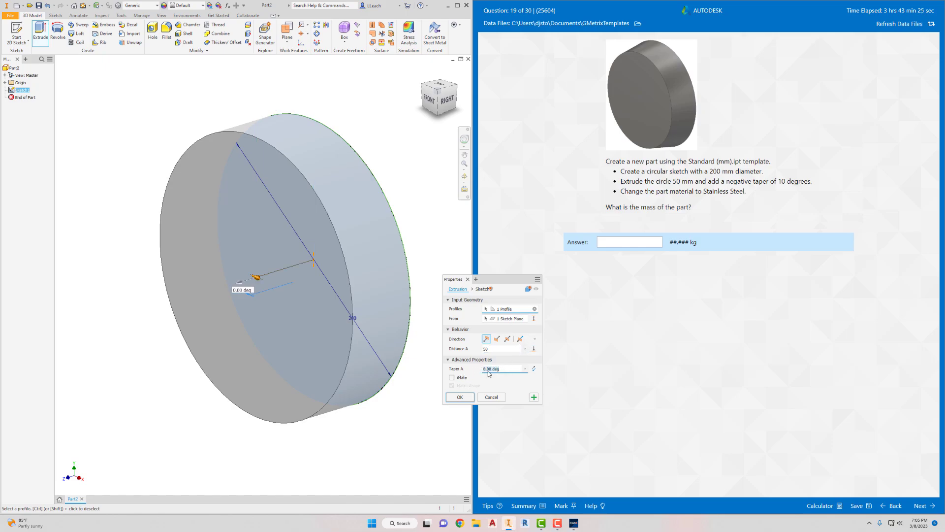
text(-10)
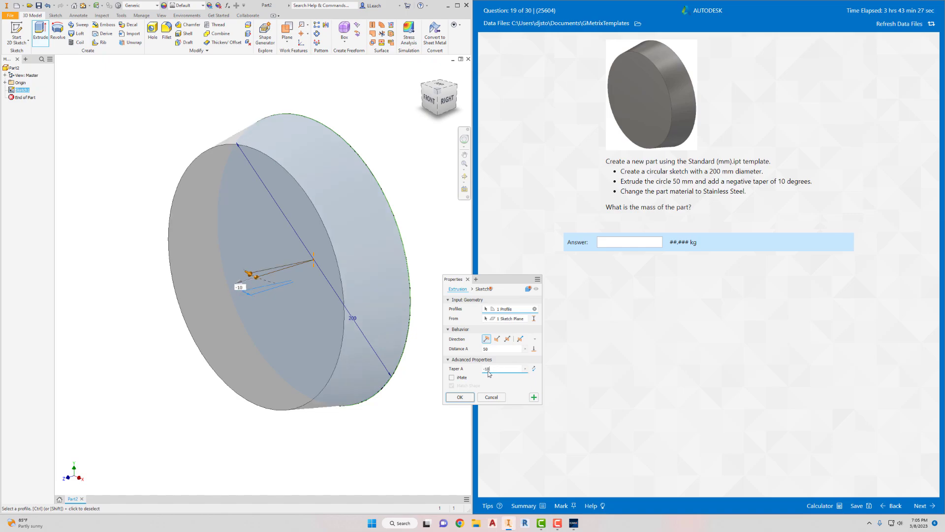
click(461, 398)
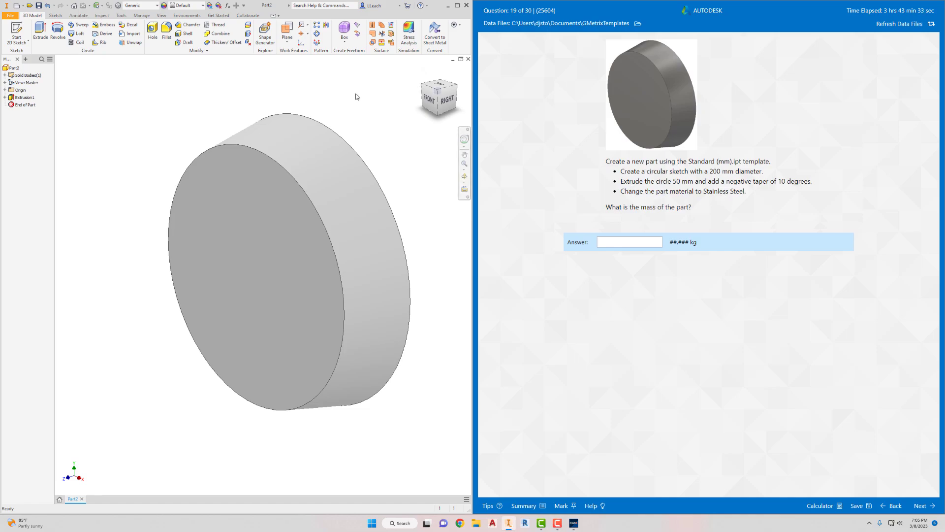
Assign Stainless Steel to the disc and update its physical properties in the iProperties to get the mass.
click(156, 7)
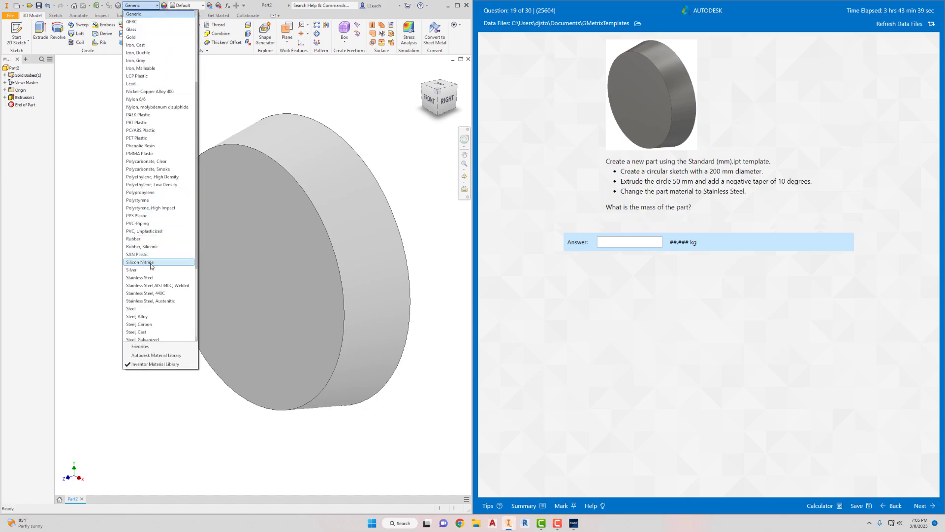
click(142, 277)
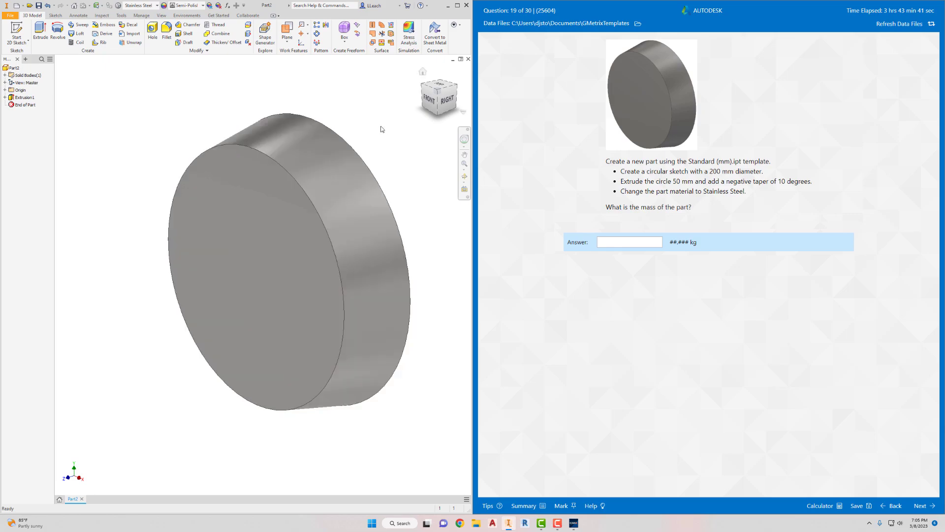
click(9, 15)
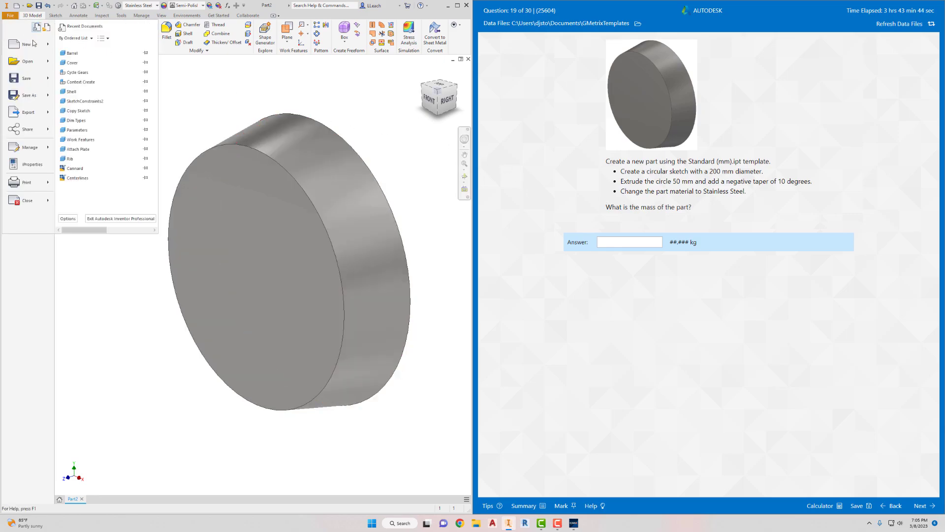
click(31, 164)
click(245, 220)
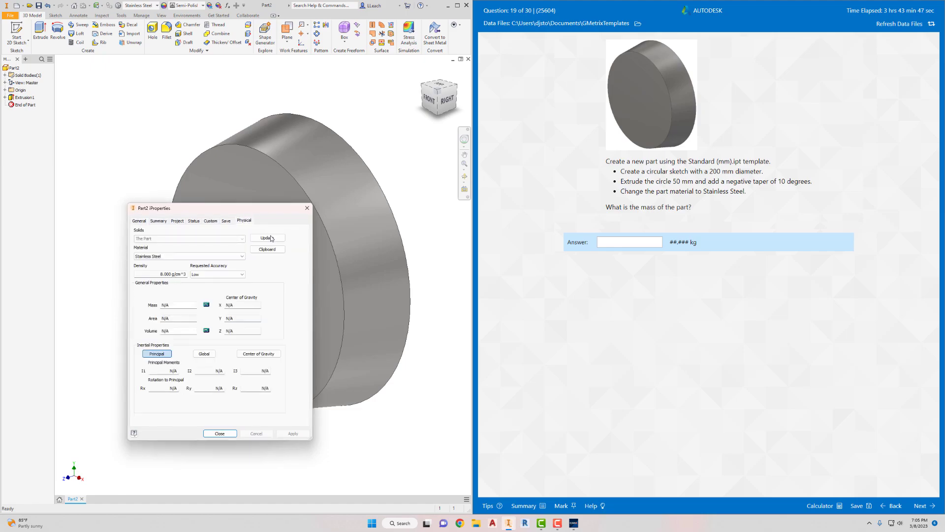
click(269, 237)
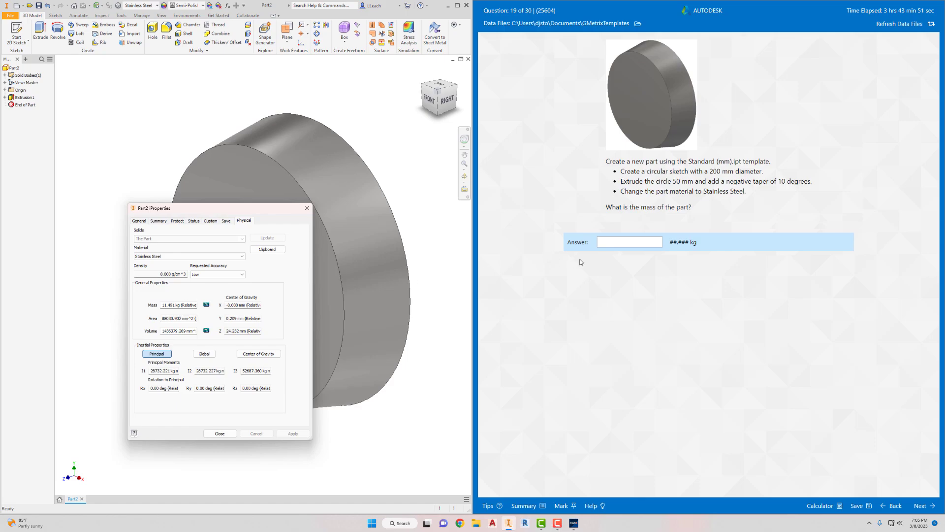
Answer question 19 with 11.491 kg and continue to question 20.
click(626, 243)
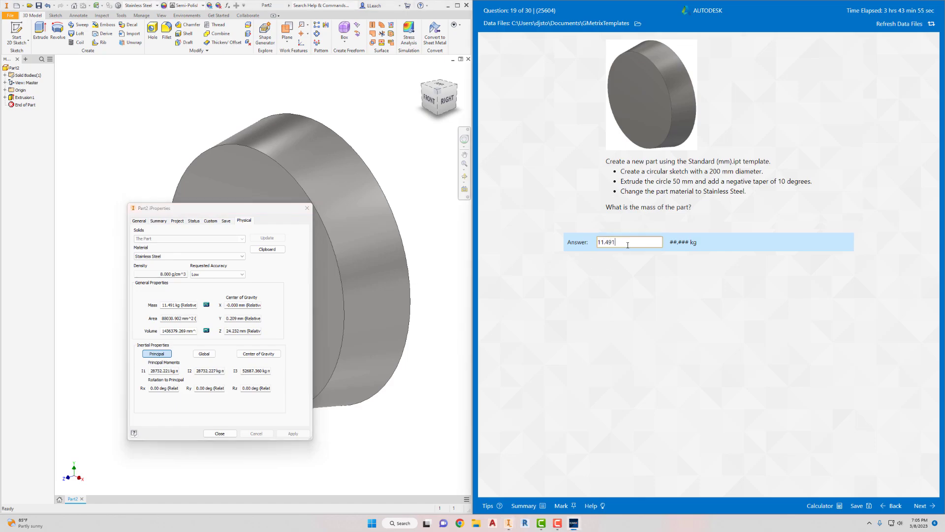
click(922, 506)
click(731, 276)
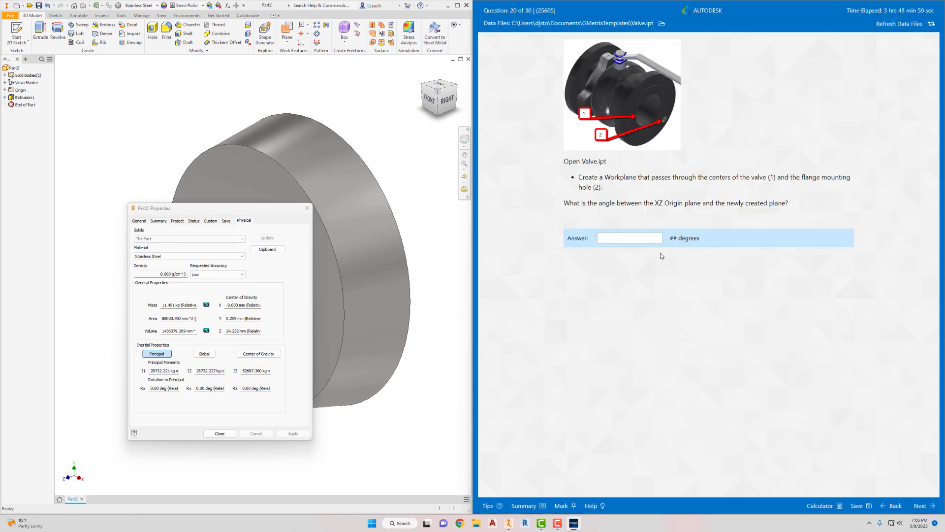
text(45)
Close the iProperties and close the disc part without saving its changes.
click(306, 209)
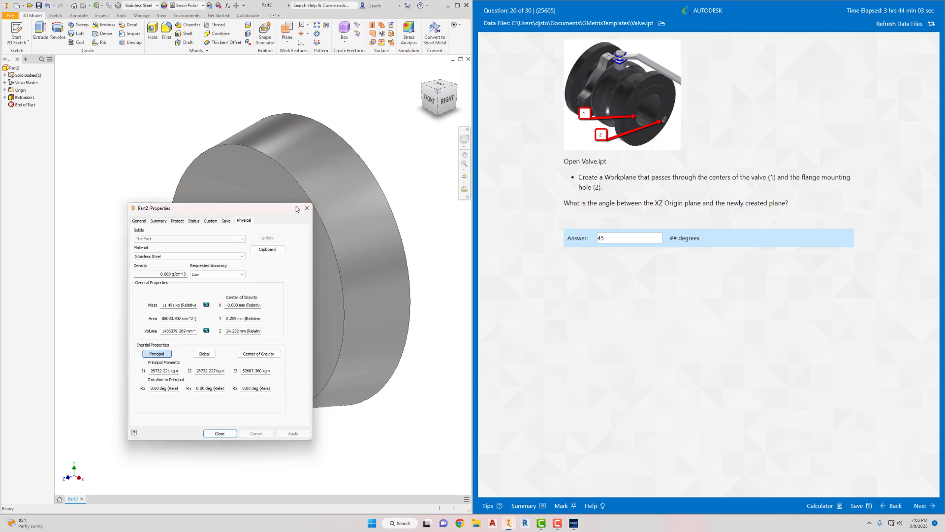
click(307, 208)
click(10, 16)
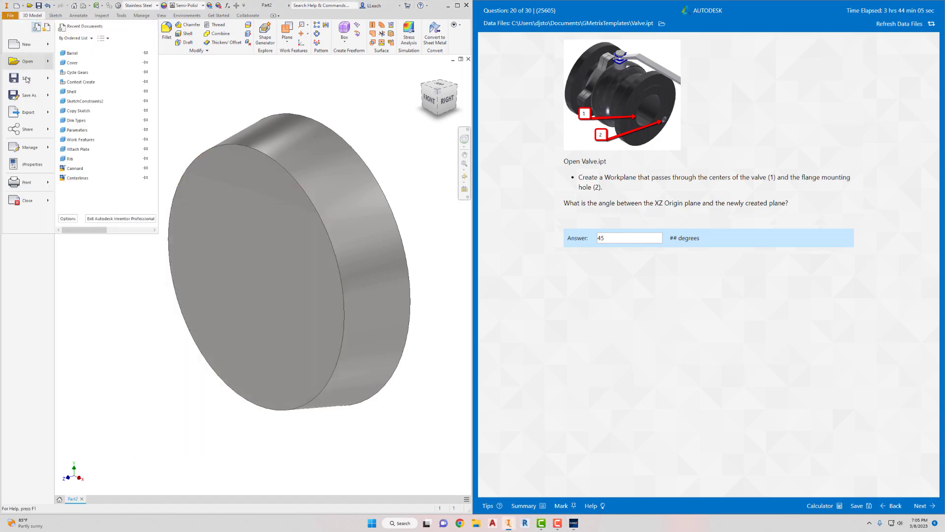
click(25, 199)
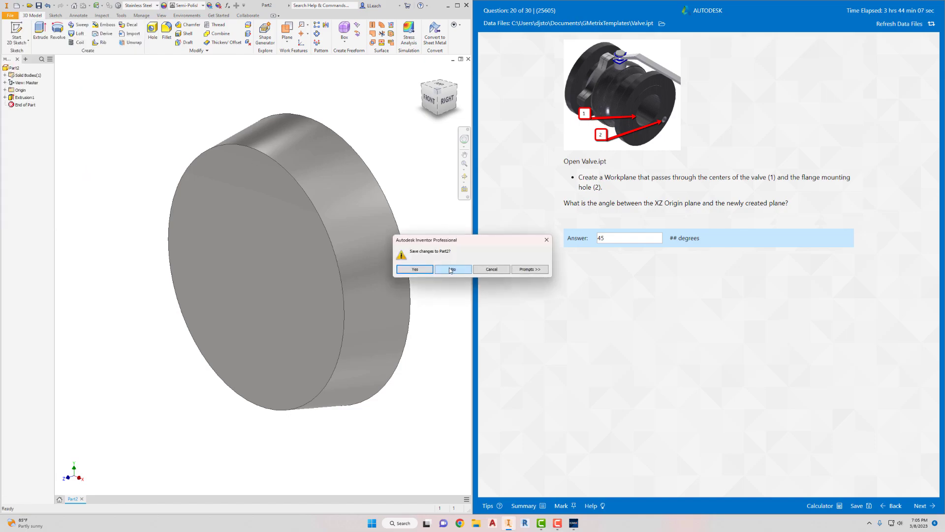
click(450, 269)
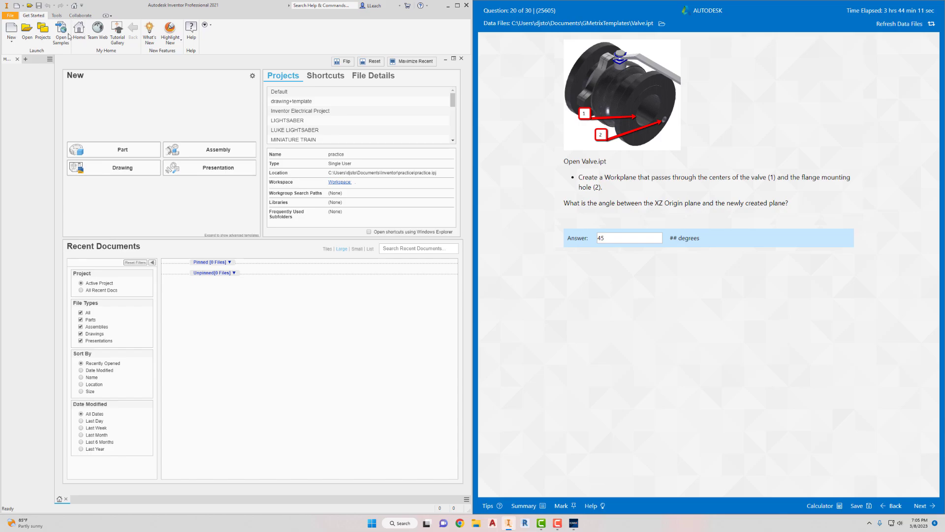
Open the Valve part from the GMetrixTemplates folder.
click(28, 31)
scroll(251, 325, down, 1)
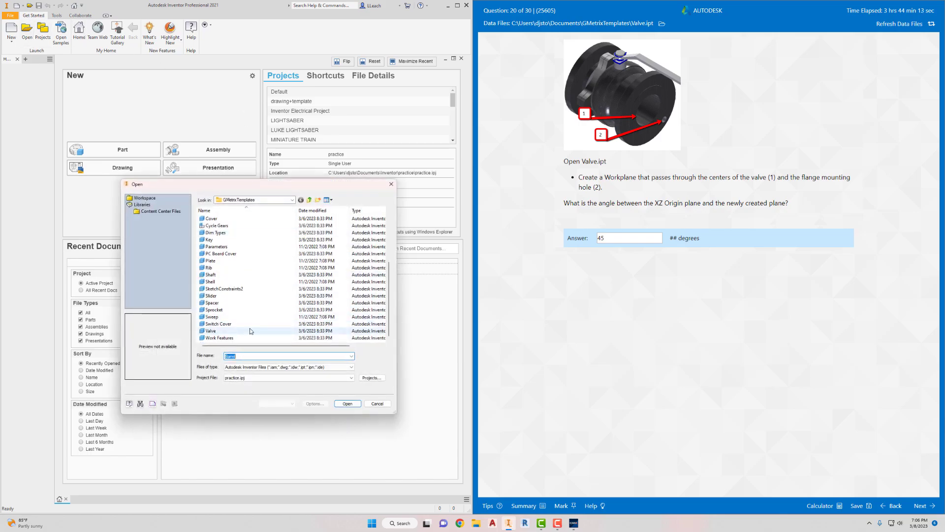
click(251, 330)
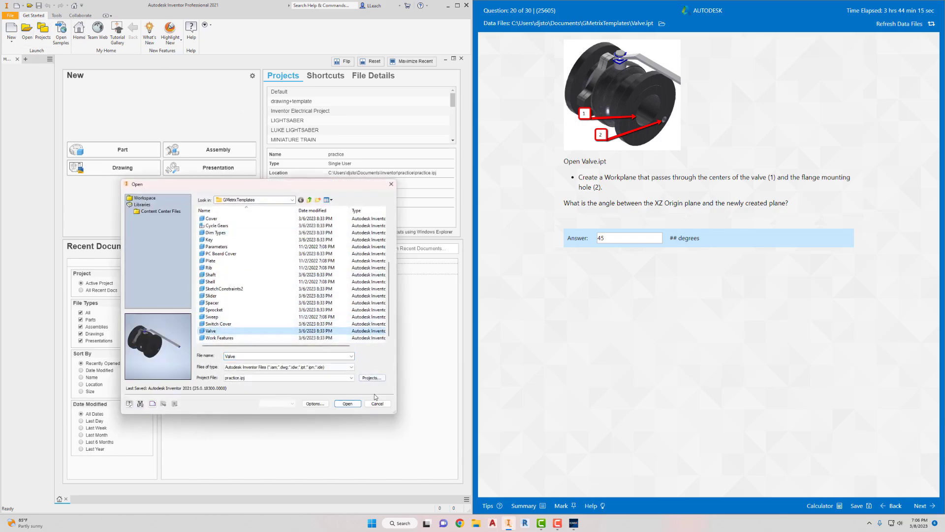
click(348, 403)
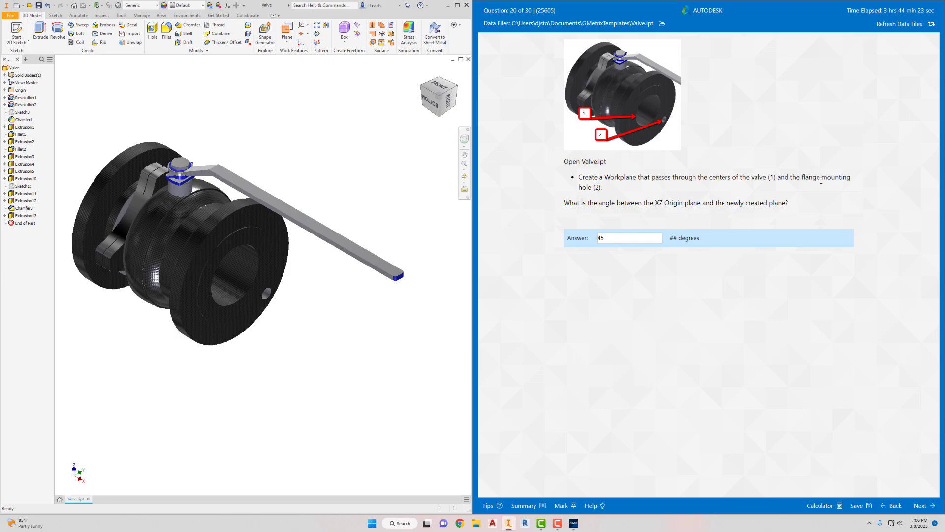
middle_drag(326, 227, 376, 220)
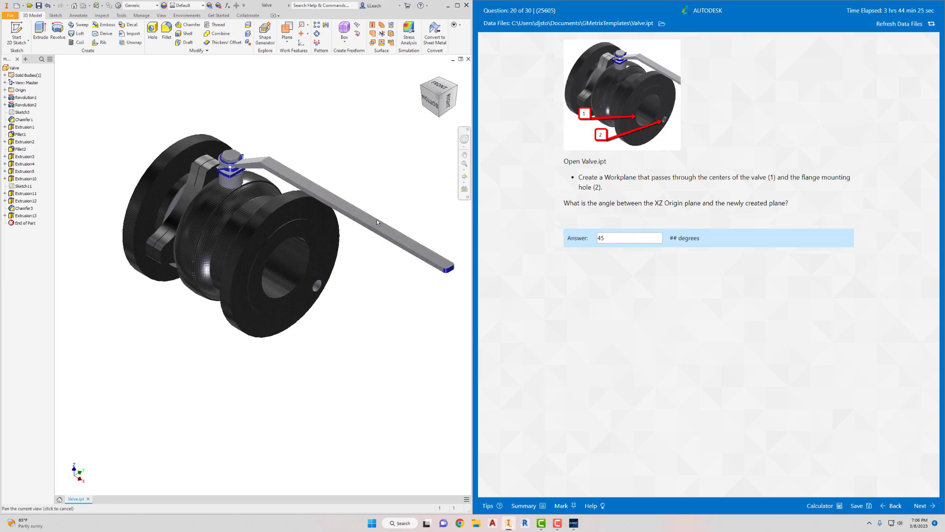
scroll(335, 264, down, 3)
scroll(335, 264, up, 4)
scroll(336, 267, up, 1)
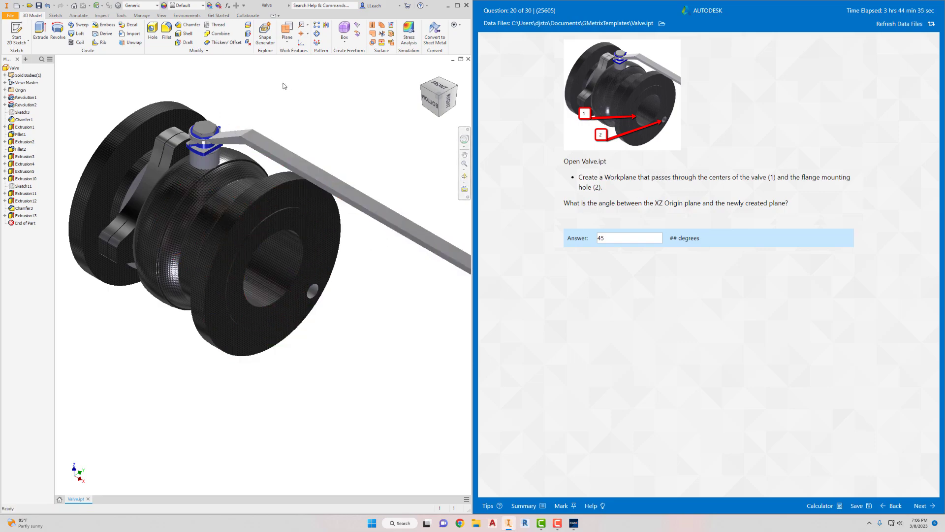
click(289, 44)
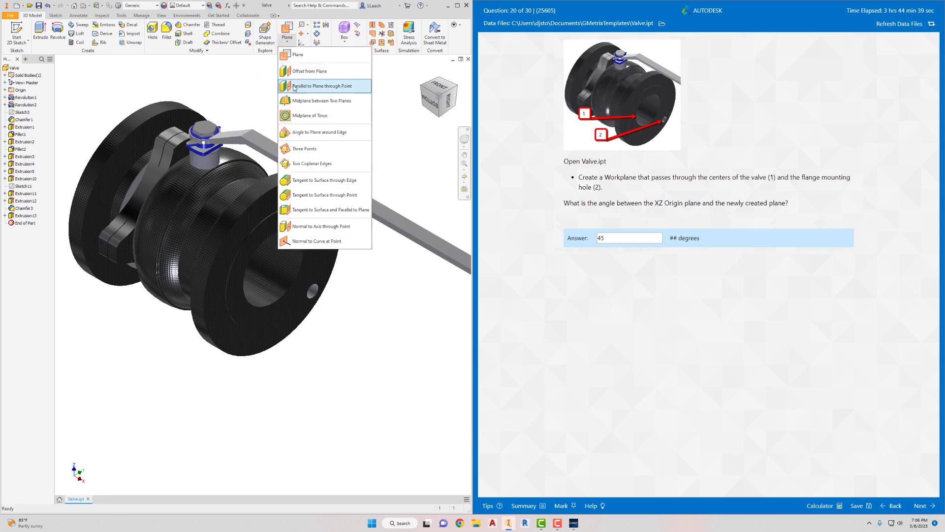
click(253, 106)
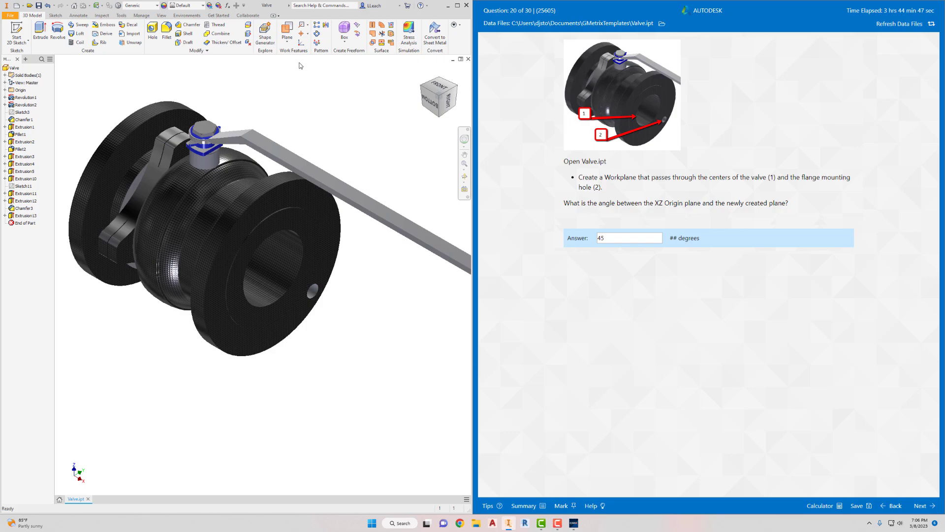
Create two work axes, one through the valve's central bore and one through the flange mounting hole.
click(308, 26)
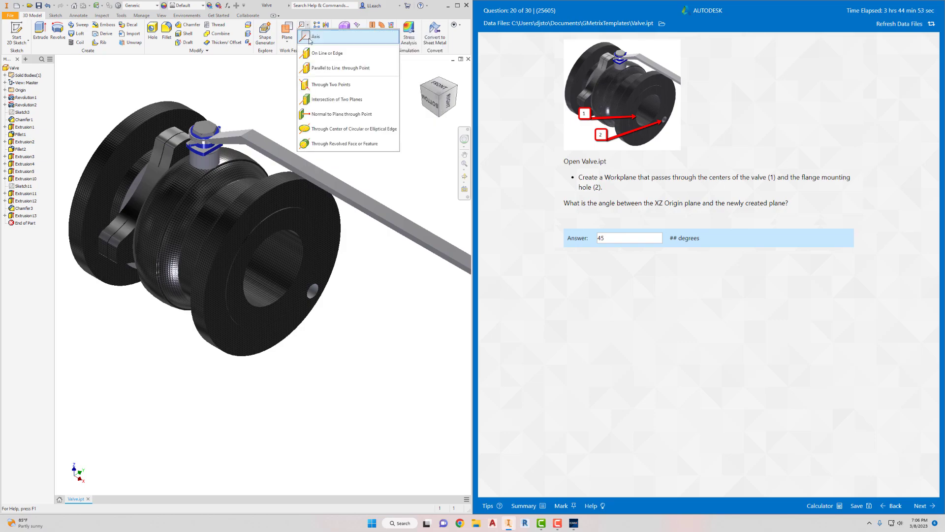
click(310, 34)
click(301, 238)
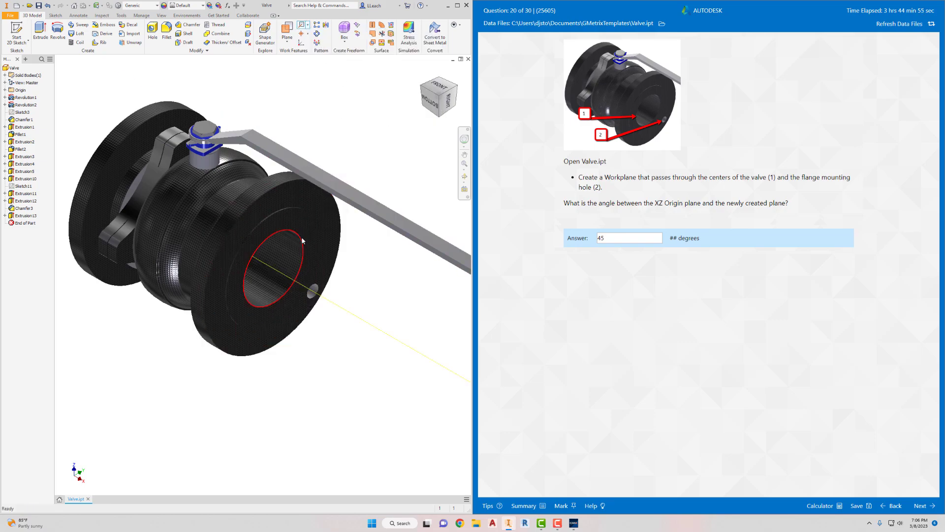
click(302, 25)
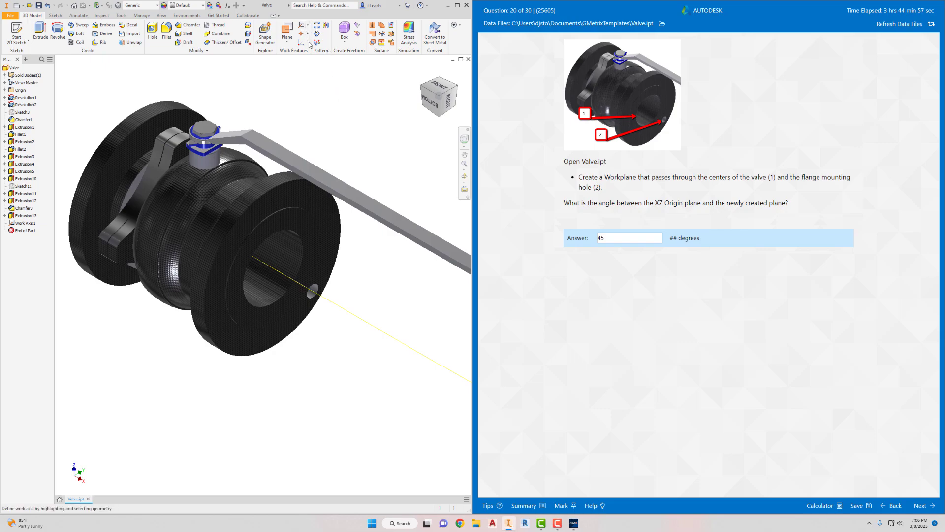
click(320, 291)
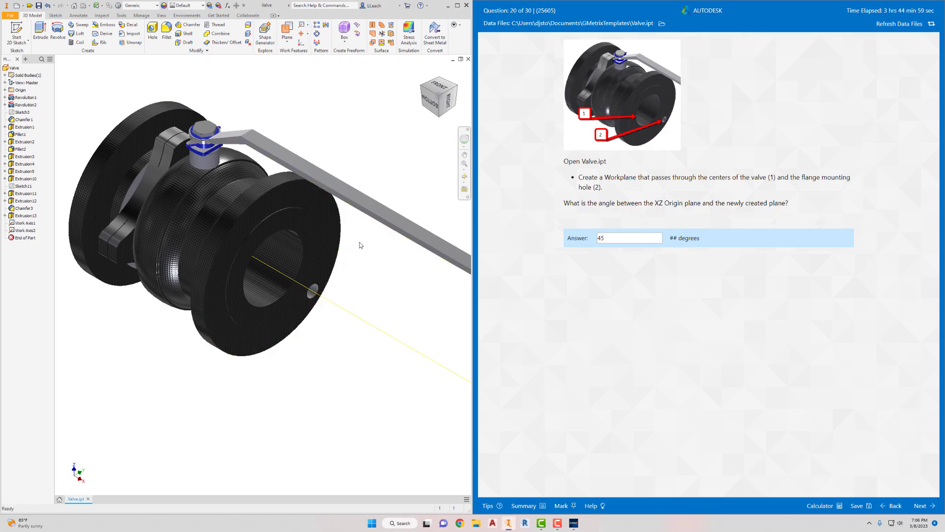
Create a work plane through the bore axis and the mounting hole axis using Two Coplanar Edges.
click(457, 89)
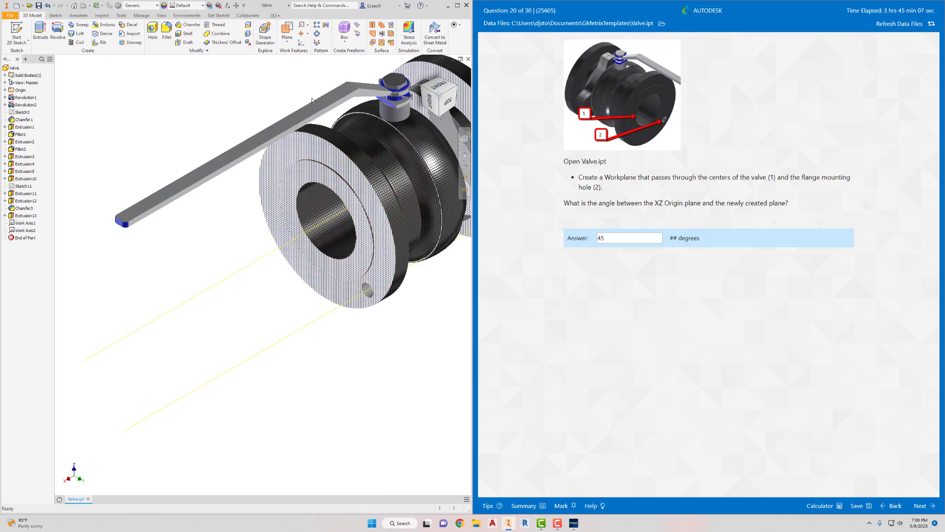
click(286, 45)
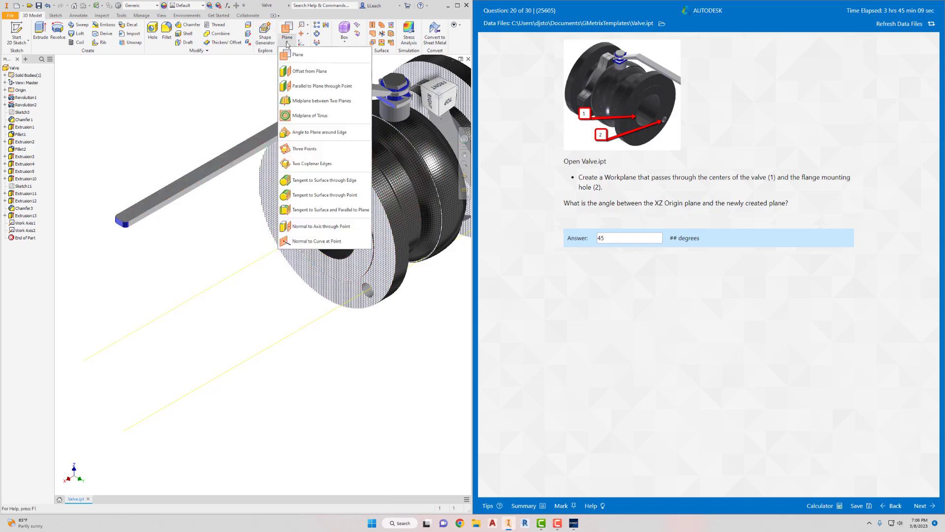
click(317, 166)
click(260, 258)
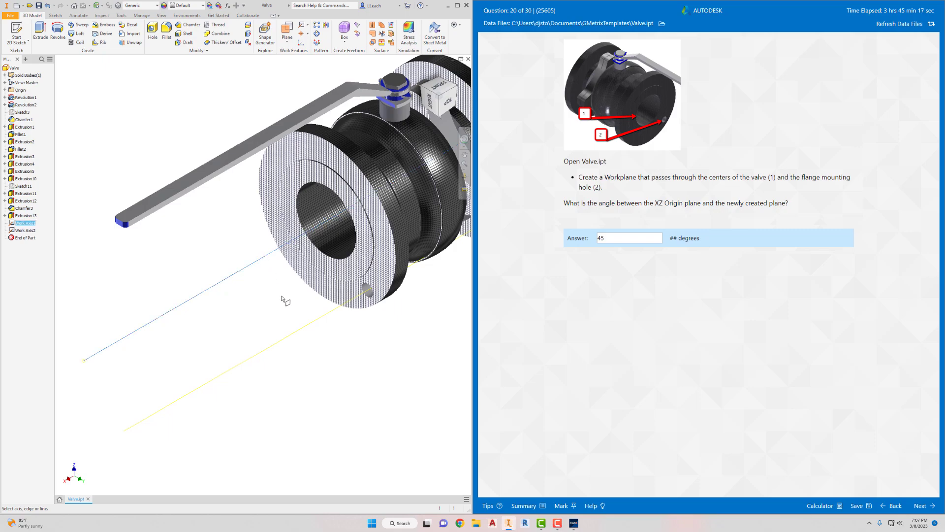
click(302, 328)
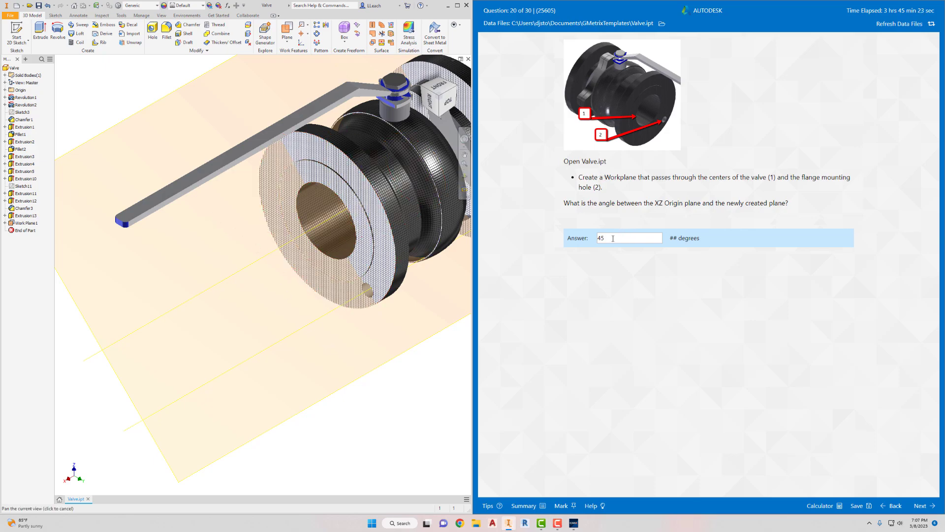
Clear the existing question 20 answer and turn on the visibility of the XZ origin plane.
drag(613, 238, 566, 252)
key(BackSpace)
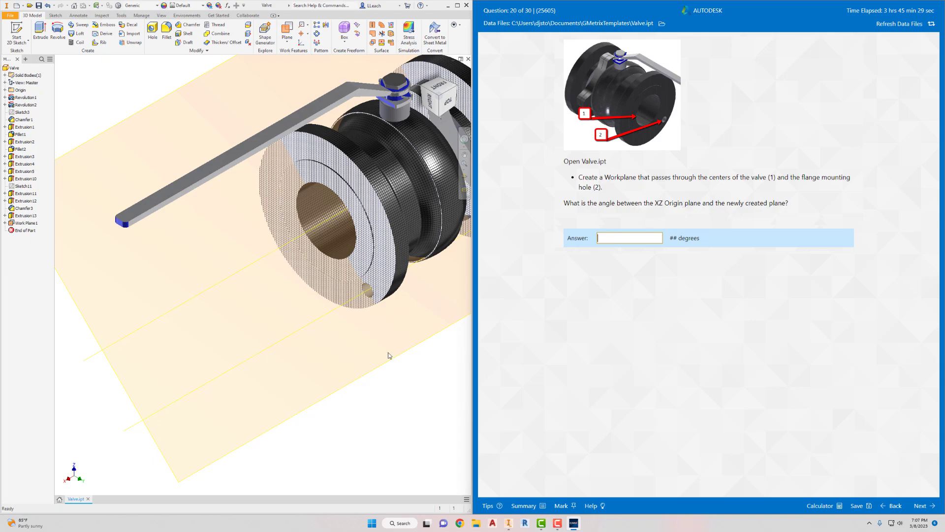
click(6, 90)
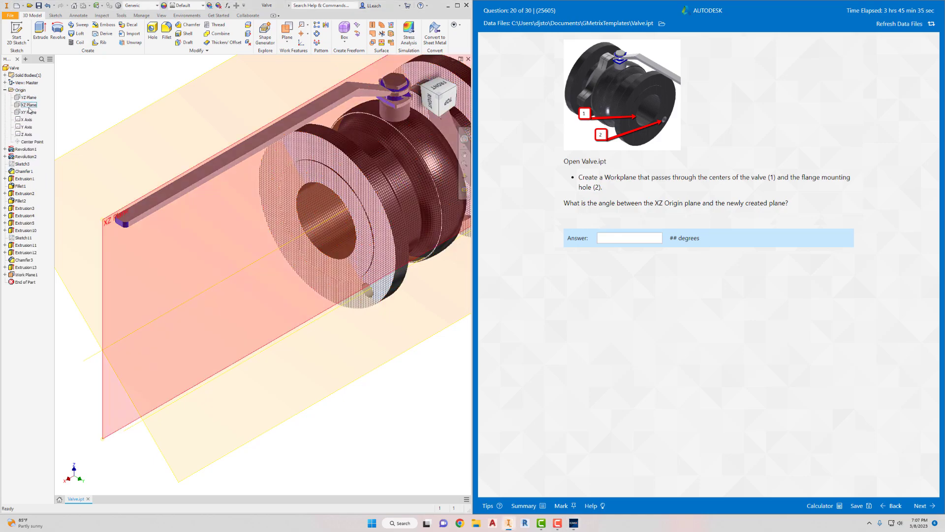
right_click(32, 105)
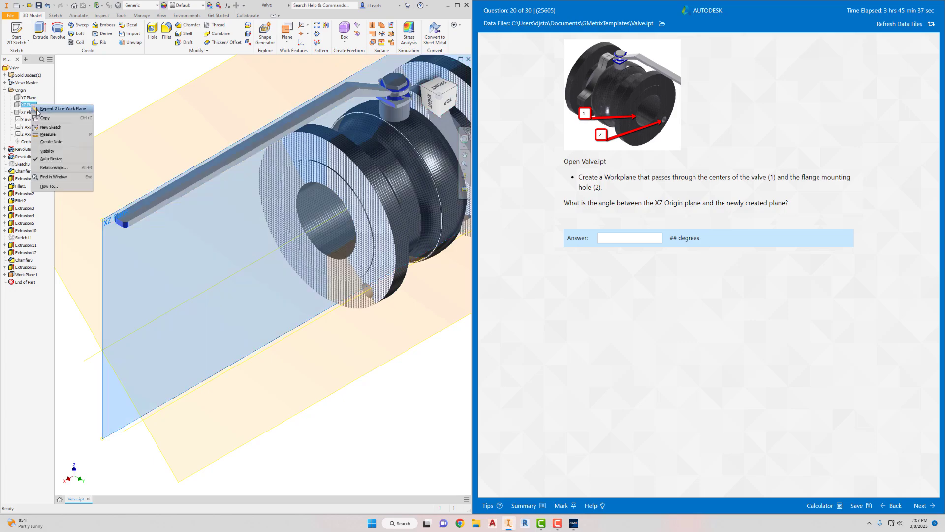
click(46, 151)
Measure the angle between the XZ origin plane and the new work plane.
middle_drag(144, 292, 217, 237)
scroll(188, 341, up, 2)
scroll(188, 342, down, 6)
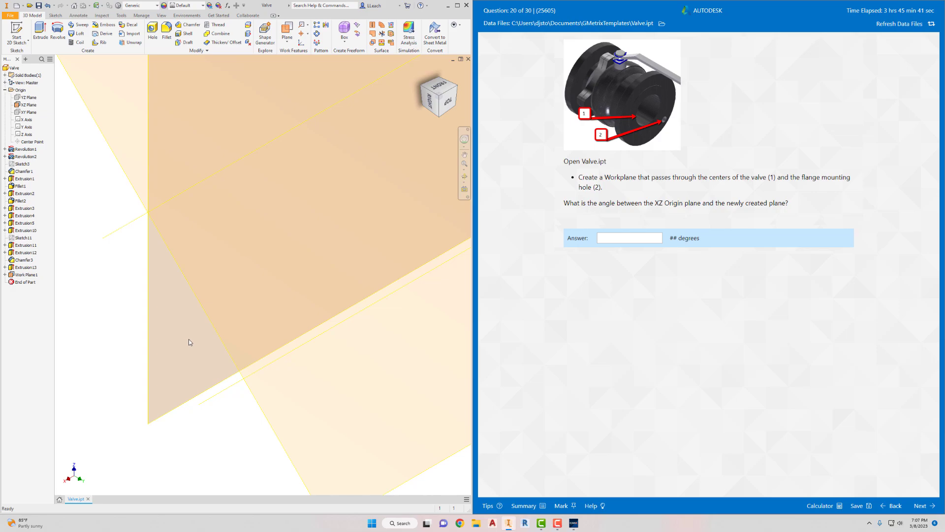
middle_drag(204, 324, 204, 289)
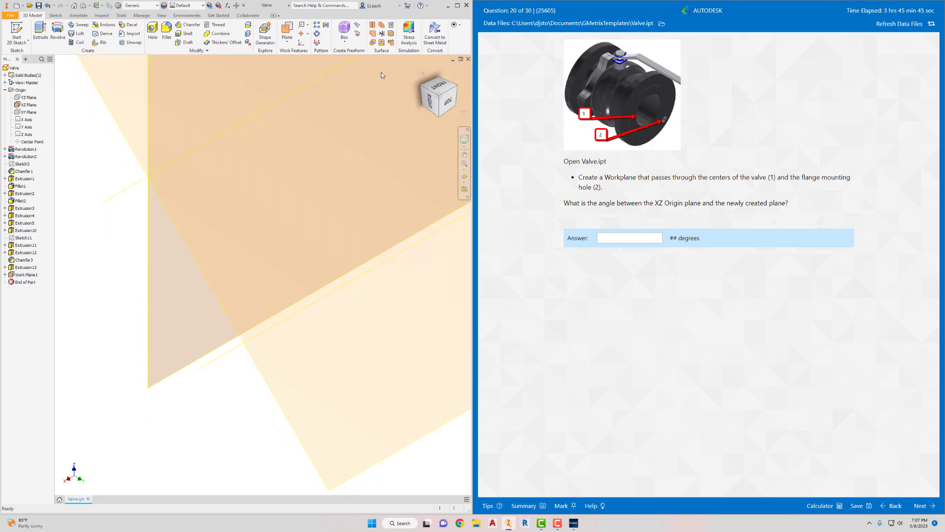
click(121, 16)
click(15, 30)
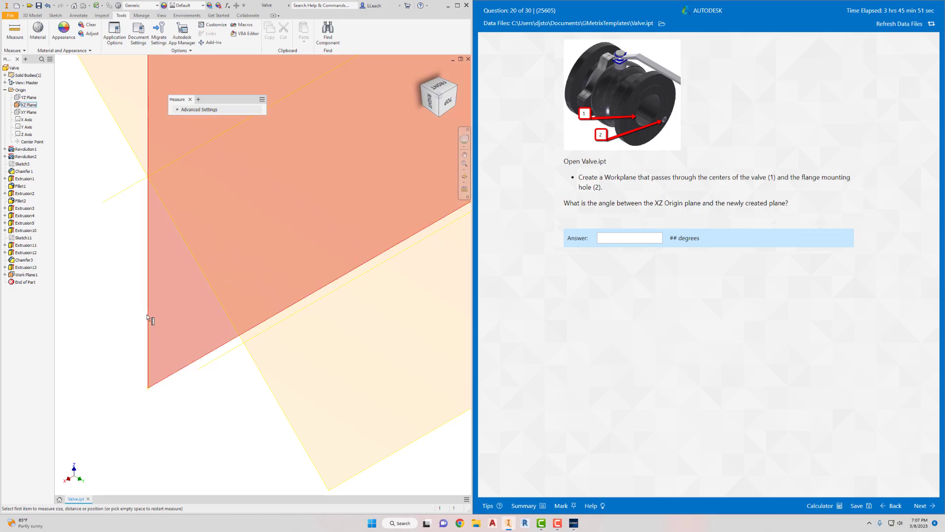
click(151, 316)
click(209, 293)
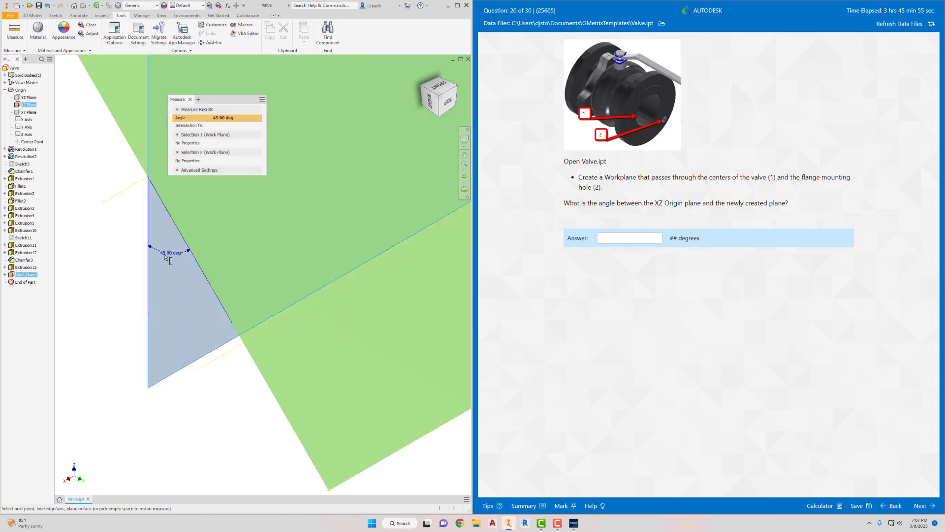
Enter 45 degrees as the answer to question 20 and submit it.
click(635, 238)
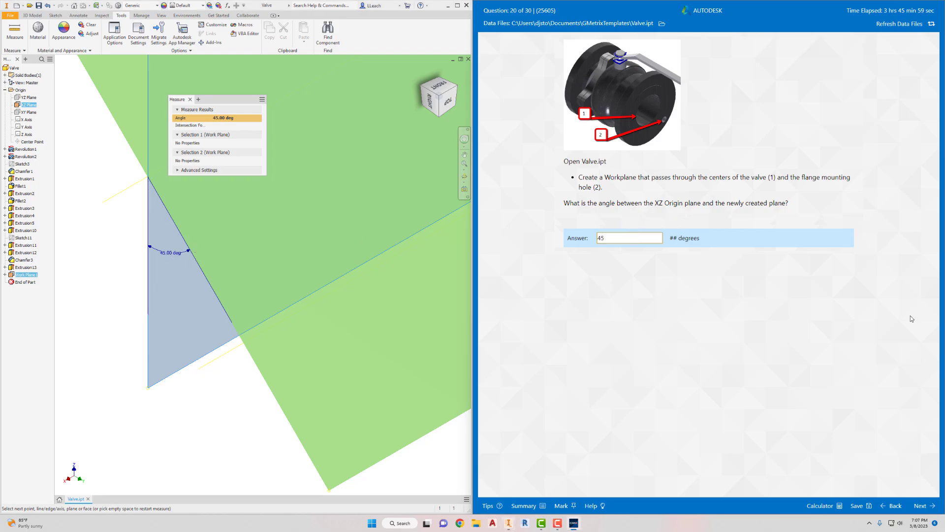
text(45)
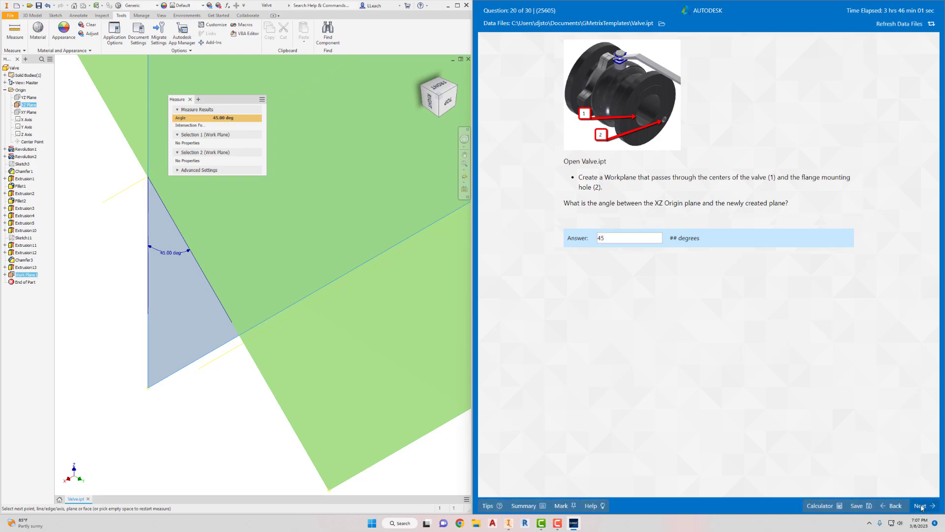
click(921, 505)
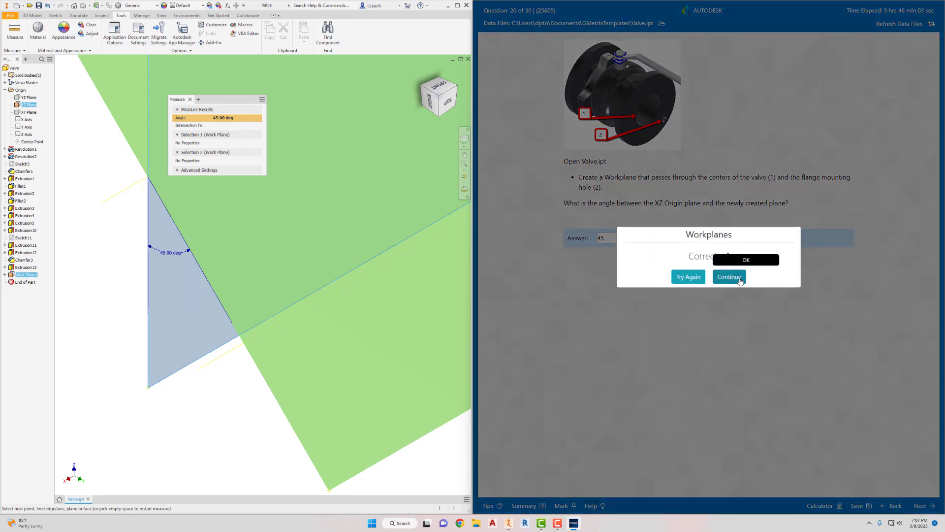